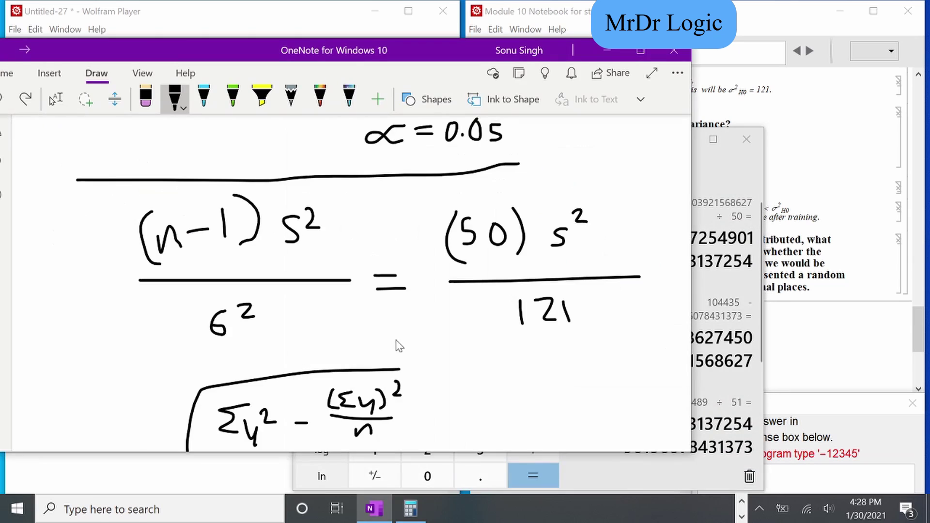
# Ink s² = (Σy² − (Σy)²/n)/(n − 1) below the s formula.
pyautogui.scroll(-5, 584, 193)
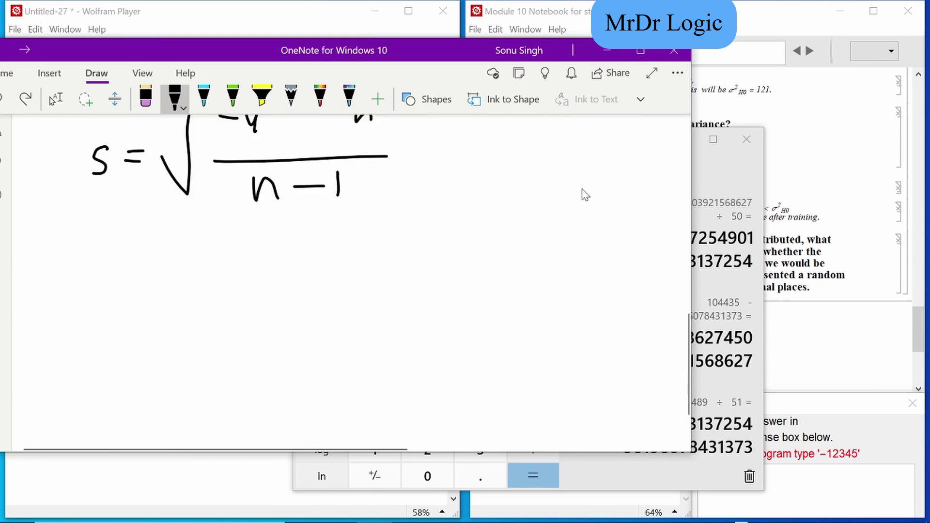
pyautogui.scroll(5, 595, 170)
pyautogui.scroll(-3, 577, 195)
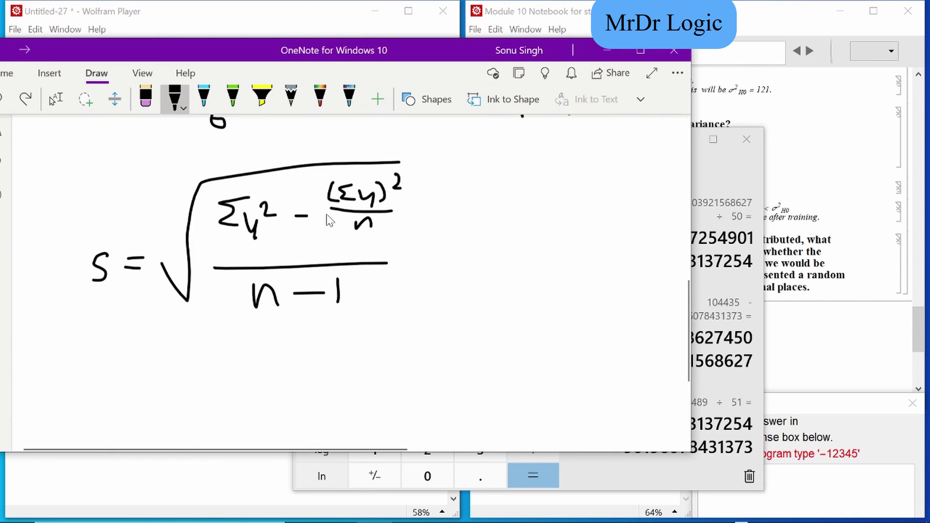
pyautogui.moveTo(111, 378); pyautogui.dragTo(94, 400)
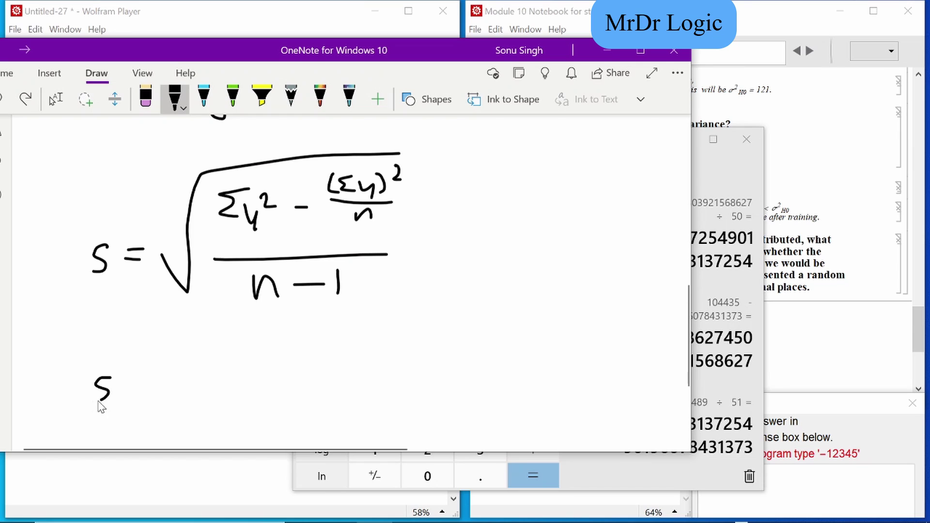
pyautogui.moveTo(117, 369); pyautogui.dragTo(152, 407)
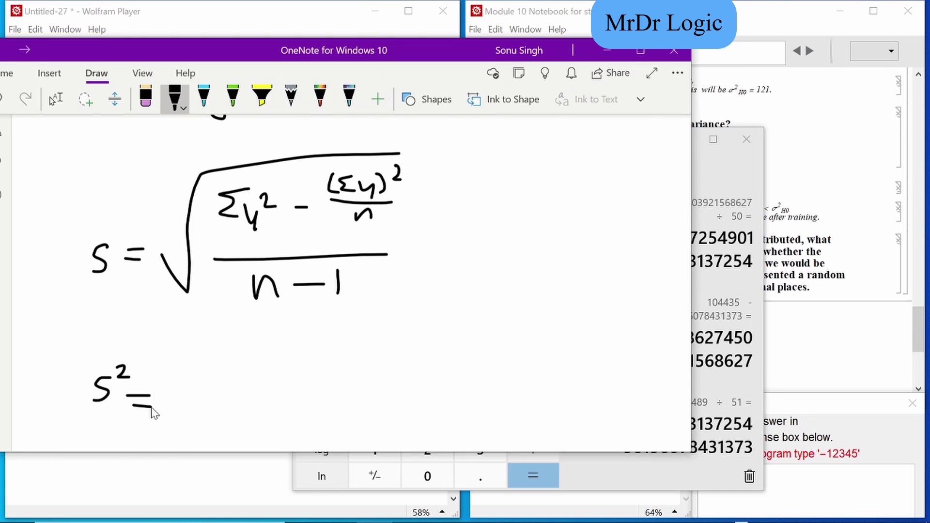
pyautogui.moveTo(234, 344)
pyautogui.mouseDown()
pyautogui.moveTo(207, 347)
pyautogui.moveTo(235, 372)
pyautogui.moveTo(249, 364)
pyautogui.moveTo(250, 382)
pyautogui.mouseUp()
pyautogui.moveTo(258, 334)
pyautogui.mouseDown()
pyautogui.moveTo(274, 350)
pyautogui.moveTo(315, 352)
pyautogui.mouseUp()
pyautogui.moveTo(355, 318)
pyautogui.mouseDown()
pyautogui.moveTo(362, 345)
pyautogui.moveTo(367, 333)
pyautogui.moveTo(381, 345)
pyautogui.mouseUp()
pyautogui.moveTo(385, 329); pyautogui.dragTo(396, 348)
pyautogui.moveTo(401, 315); pyautogui.dragTo(412, 348)
pyautogui.moveTo(419, 308); pyautogui.dragTo(428, 319)
pyautogui.moveTo(356, 349)
pyautogui.mouseDown()
pyautogui.moveTo(414, 350)
pyautogui.moveTo(391, 369)
pyautogui.mouseUp()
pyautogui.moveTo(214, 400); pyautogui.dragTo(409, 388)
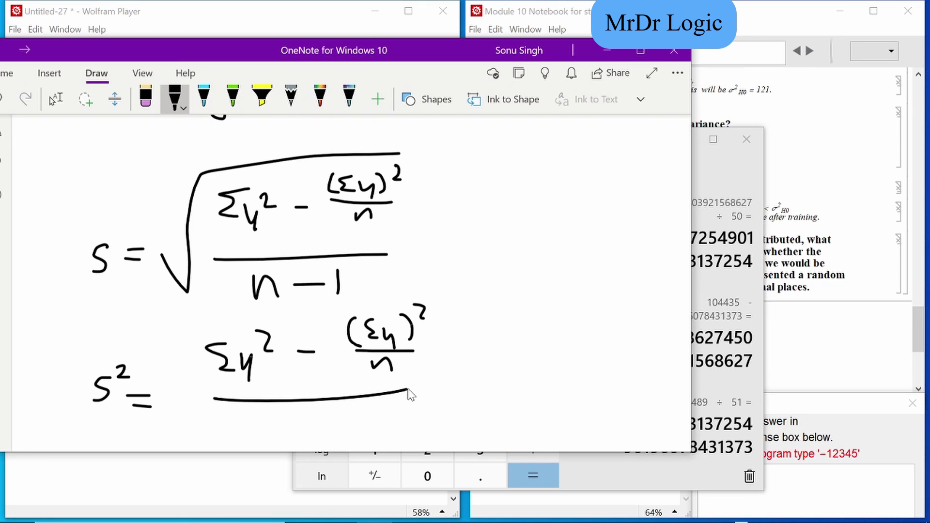
pyautogui.moveTo(248, 417)
pyautogui.mouseDown()
pyautogui.moveTo(263, 430)
pyautogui.moveTo(301, 420)
pyautogui.moveTo(328, 438)
pyautogui.mouseUp()
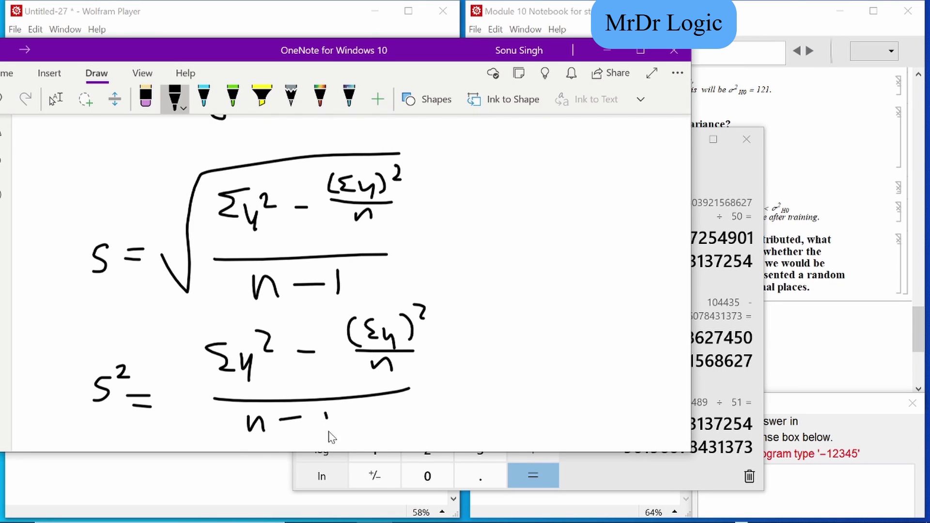
# Circle the s² formula, arrow it into (50)s²/121, and minimize OneNote.
pyautogui.moveTo(219, 334)
pyautogui.mouseDown()
pyautogui.moveTo(130, 439)
pyautogui.moveTo(410, 426)
pyautogui.moveTo(312, 306)
pyautogui.moveTo(165, 338)
pyautogui.mouseUp()
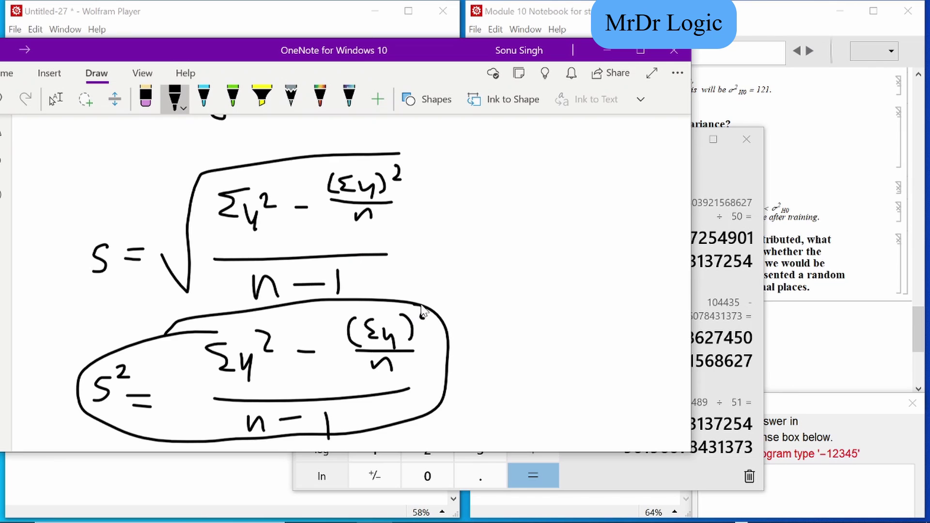
pyautogui.hotkey('ctrl', 'z')
pyautogui.scroll(-2, 451, 288)
pyautogui.moveTo(430, 179)
pyautogui.mouseDown()
pyautogui.moveTo(111, 245)
pyautogui.moveTo(286, 377)
pyautogui.moveTo(451, 198)
pyautogui.moveTo(428, 183)
pyautogui.mouseUp()
pyautogui.scroll(4, 520, 210)
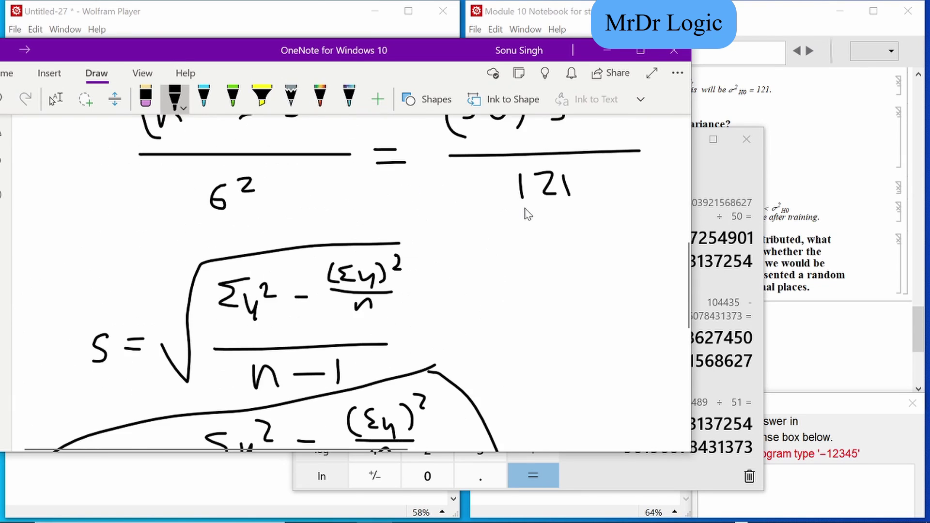
pyautogui.scroll(1, 528, 214)
pyautogui.moveTo(459, 413)
pyautogui.mouseDown()
pyautogui.moveTo(557, 327)
pyautogui.moveTo(623, 155)
pyautogui.moveTo(601, 146)
pyautogui.moveTo(615, 145)
pyautogui.mouseUp()
pyautogui.scroll(1, 650, 228)
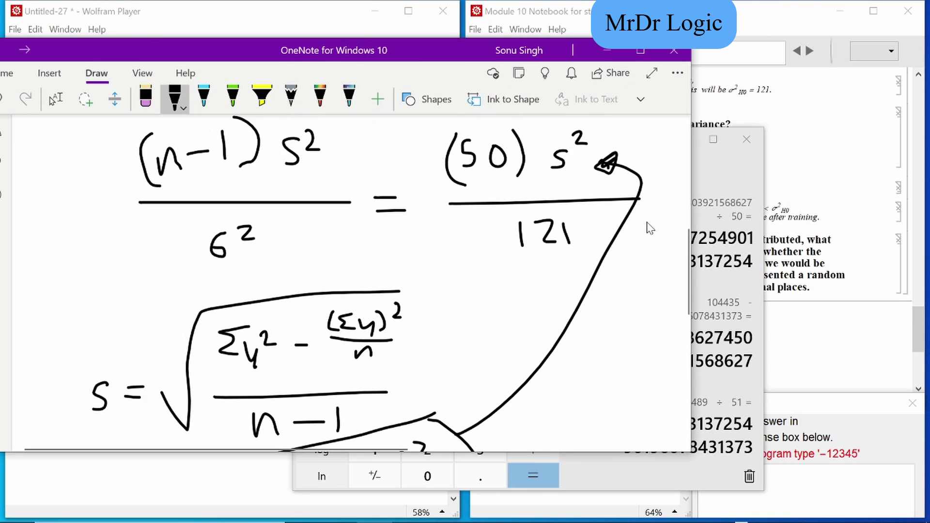
pyautogui.scroll(2, 650, 228)
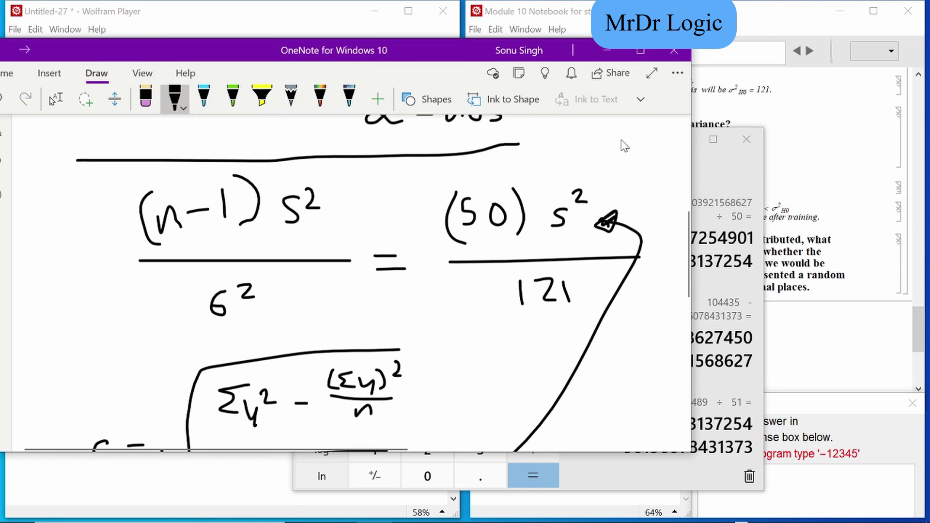
pyautogui.click(607, 50)
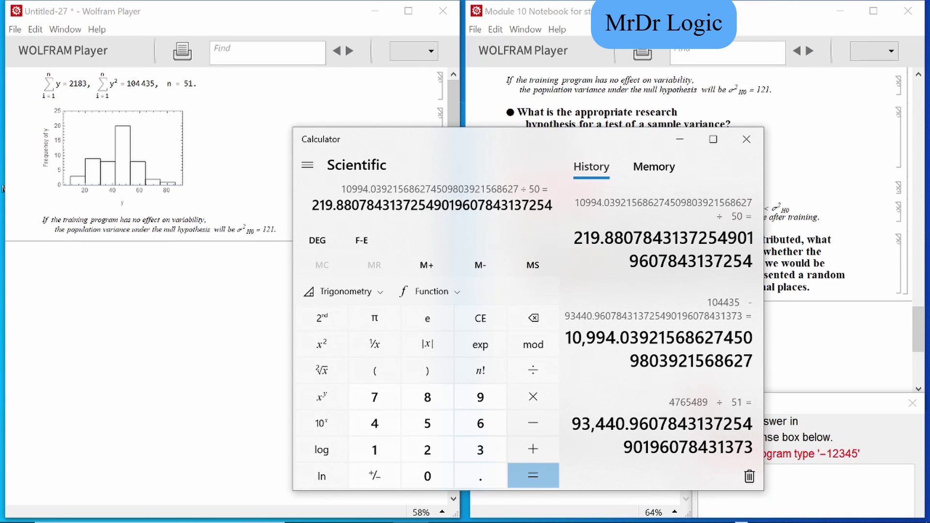
# Multiply the sample variance by 50 and divide by 121 to get 90.8598.
pyautogui.write('*50')
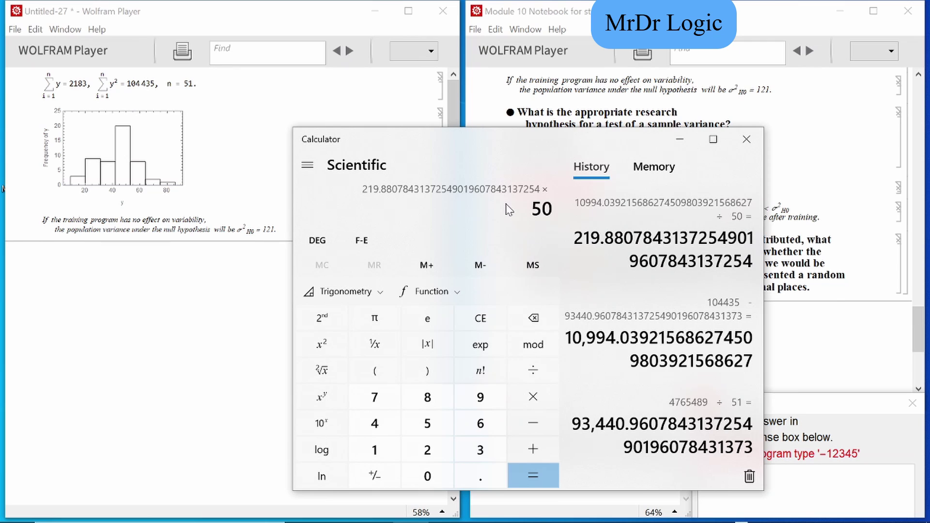
pyautogui.press('Return')
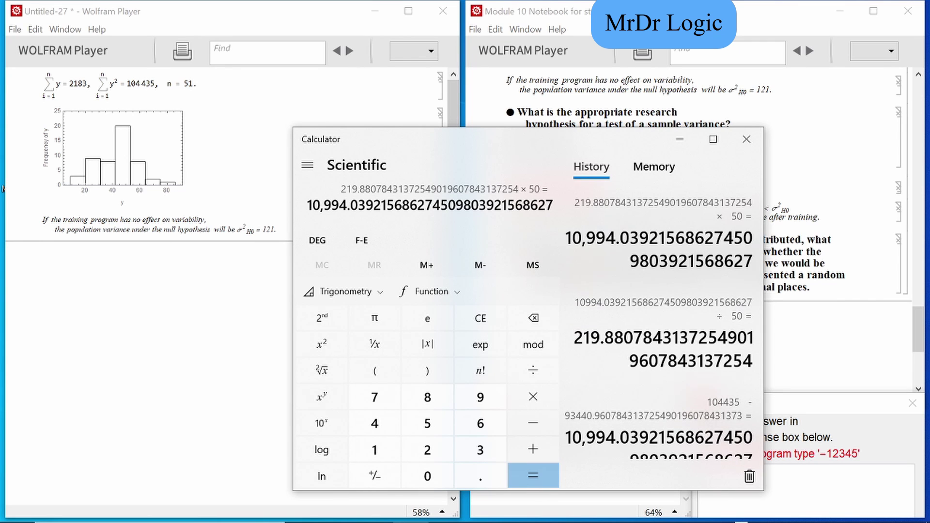
pyautogui.write('/121')
pyautogui.press('Return')
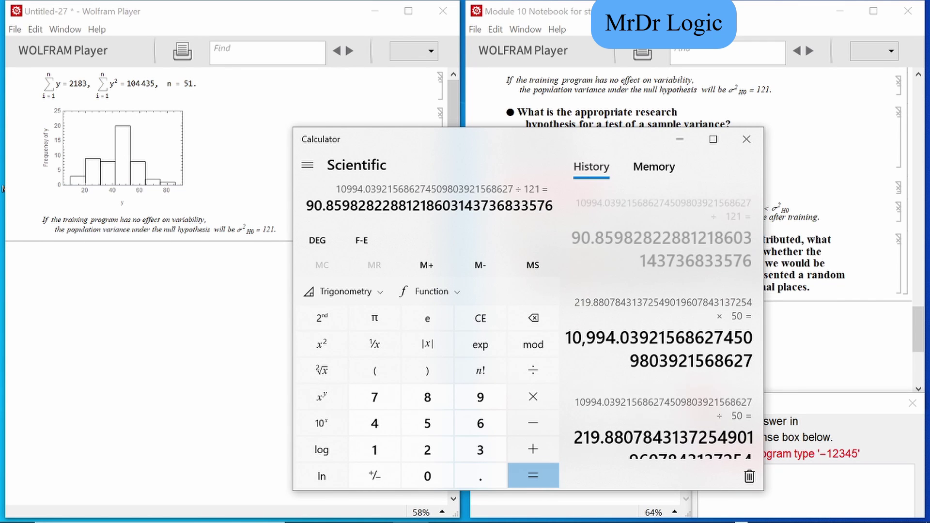
pyautogui.moveTo(515, 142); pyautogui.dragTo(281, 138)
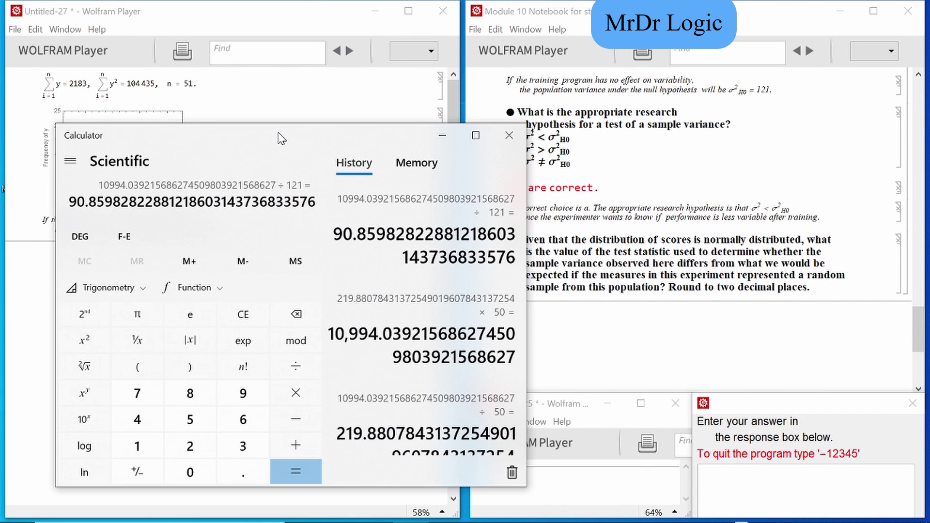
pyautogui.click(763, 495)
# Submit 90.86 as the test statistic, then switch toward the notes.
pyautogui.write('90.')
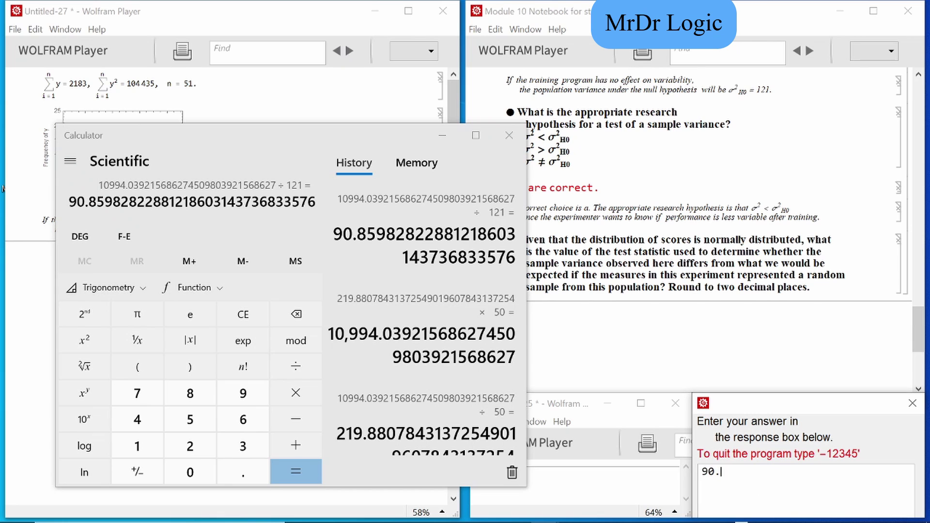
pyautogui.write('86')
pyautogui.press('Return')
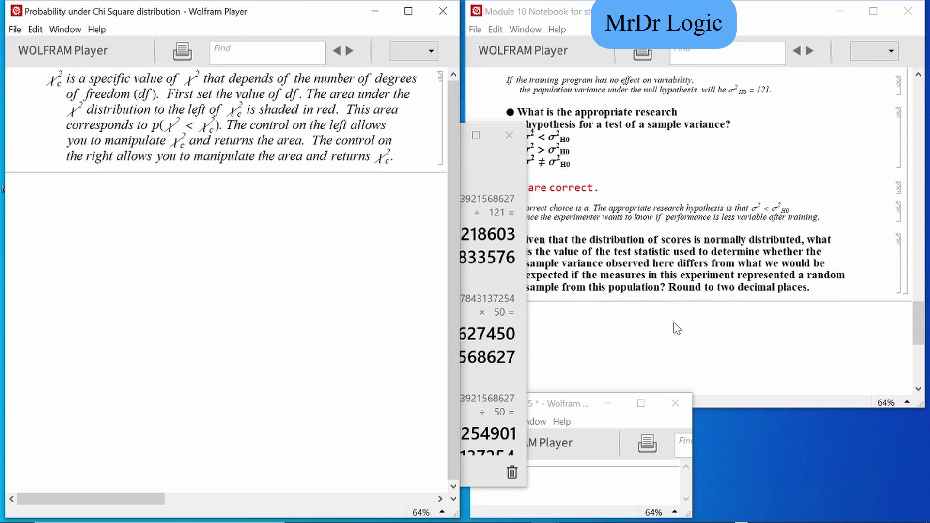
pyautogui.hotkey('alt', 'Tab')
pyautogui.hotkey('alt', 'Tab')
pyautogui.hotkey('alt', 'Tab')
# Check the quiz result, then return to the notes and undo a stray ink dot.
pyautogui.scroll(-5, 458, 337)
pyautogui.scroll(8, 458, 339)
pyautogui.scroll(-10, 542, 256)
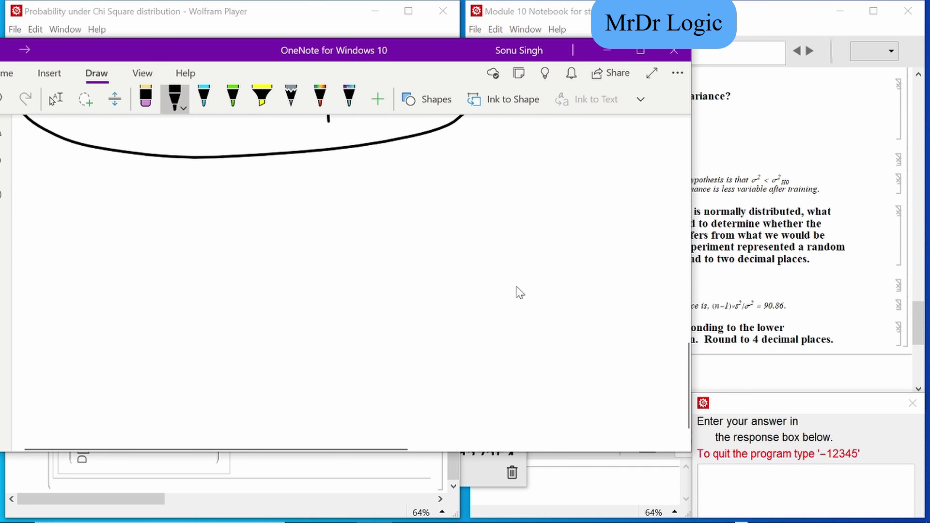
pyautogui.scroll(10, 519, 292)
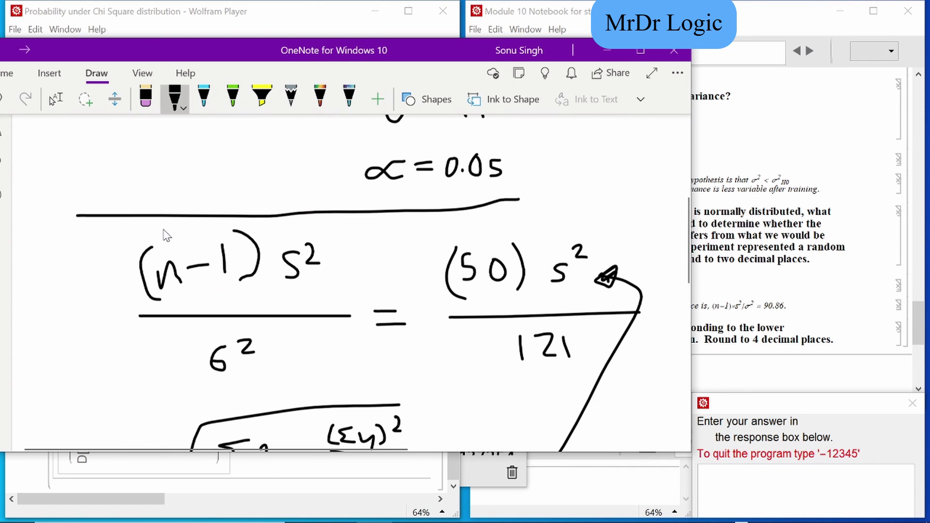
pyautogui.scroll(-8, 305, 248)
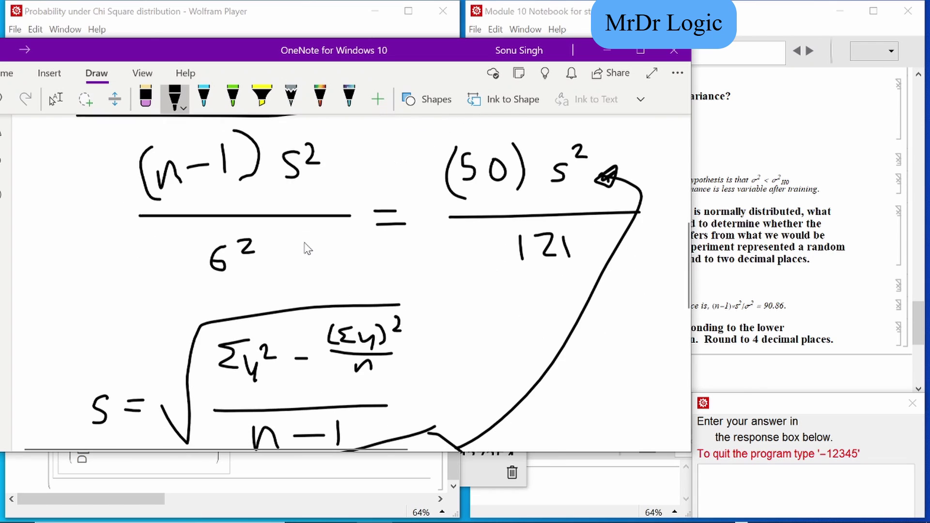
pyautogui.scroll(-5, 307, 248)
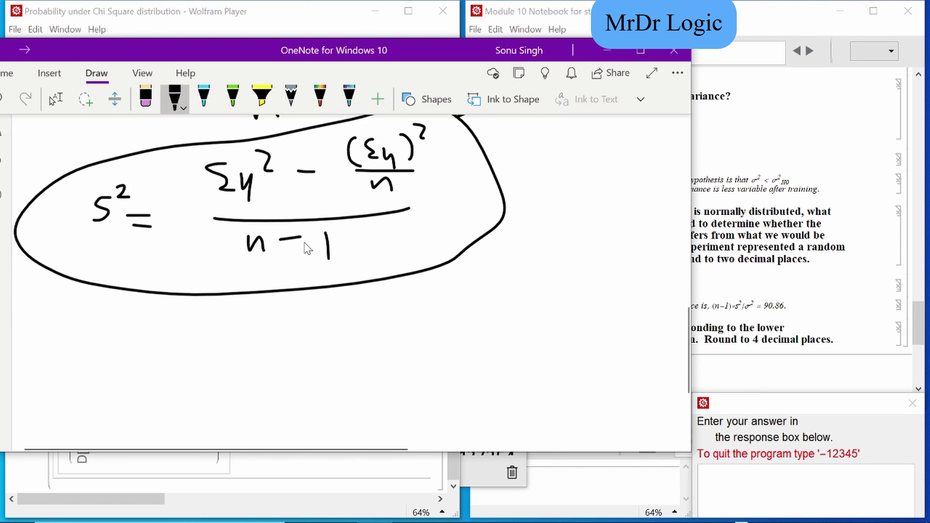
pyautogui.scroll(10, 233, 331)
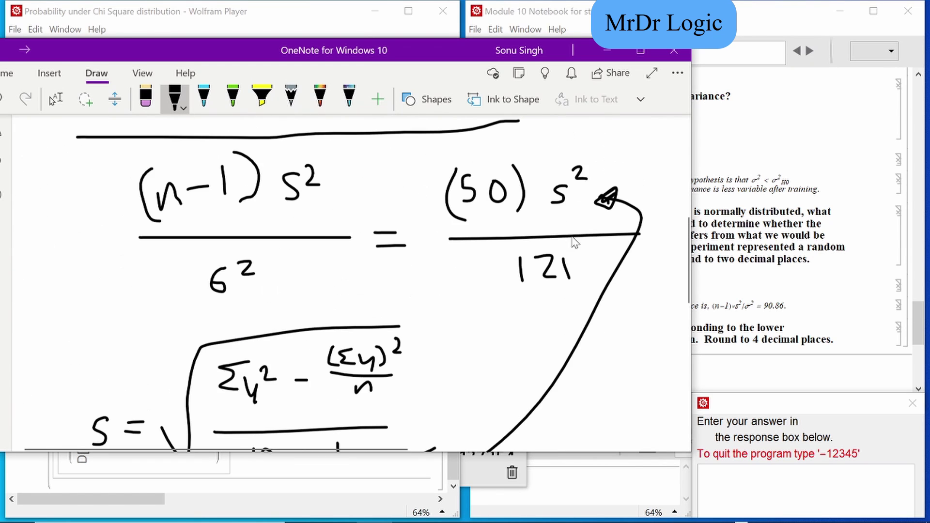
pyautogui.scroll(-7, 569, 237)
pyautogui.hotkey('alt', 'Tab')
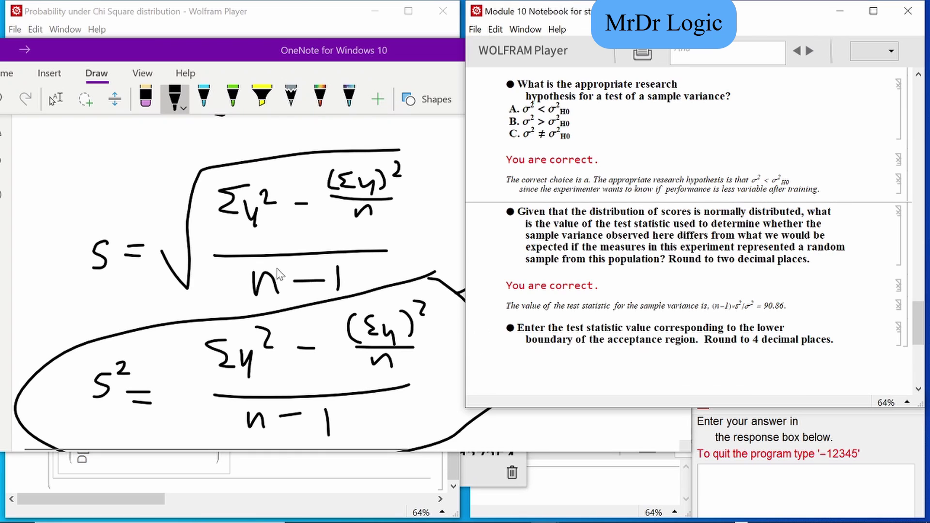
pyautogui.scroll(-3, 282, 271)
pyautogui.scroll(-2, 283, 272)
pyautogui.click(190, 318)
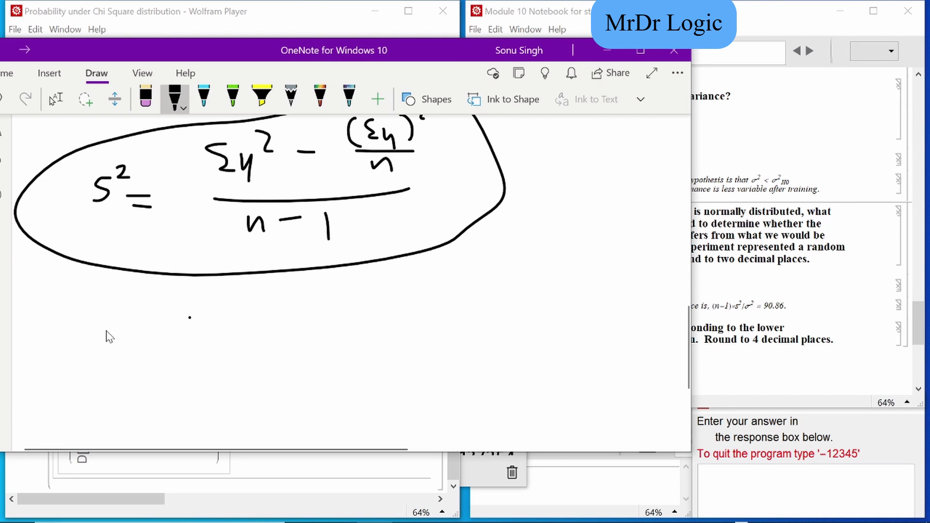
pyautogui.hotkey('ctrl', 'z')
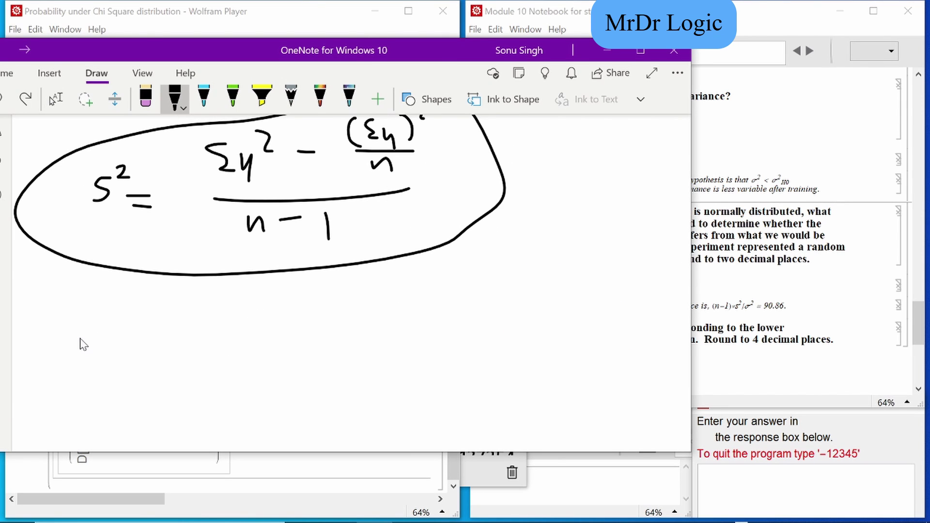
# Ink χ² = (Σy² − (Σy)²/n)/σ² below the circled formula.
pyautogui.moveTo(68, 320)
pyautogui.mouseDown()
pyautogui.moveTo(87, 349)
pyautogui.moveTo(61, 357)
pyautogui.moveTo(72, 362)
pyautogui.mouseUp()
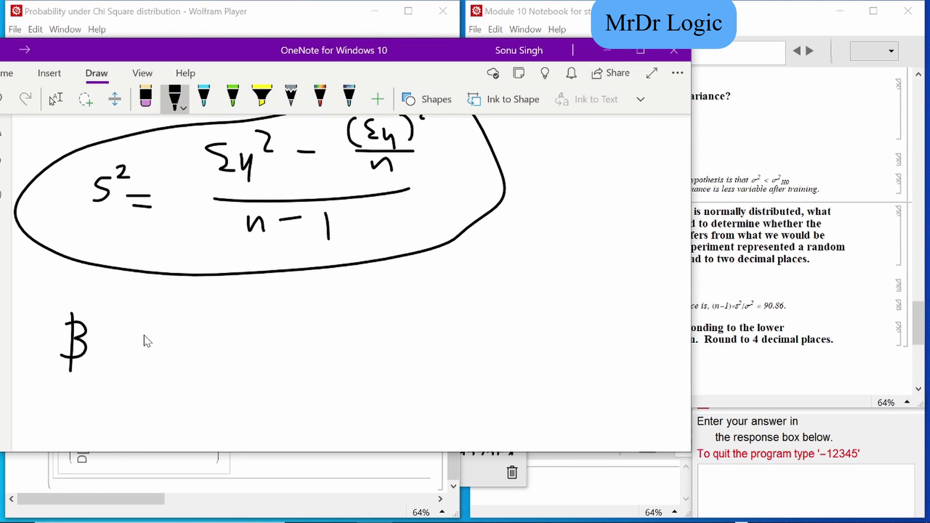
pyautogui.hotkey('ctrl', 'z')
pyautogui.hotkey('ctrl', 'z')
pyautogui.moveTo(85, 328)
pyautogui.mouseDown()
pyautogui.moveTo(73, 327)
pyautogui.moveTo(85, 349)
pyautogui.moveTo(76, 358)
pyautogui.mouseUp()
pyautogui.moveTo(114, 332); pyautogui.dragTo(140, 343)
pyautogui.moveTo(204, 303)
pyautogui.mouseDown()
pyautogui.moveTo(191, 315)
pyautogui.moveTo(224, 335)
pyautogui.moveTo(223, 348)
pyautogui.mouseUp()
pyautogui.moveTo(232, 305); pyautogui.dragTo(273, 317)
pyautogui.moveTo(306, 284)
pyautogui.mouseDown()
pyautogui.moveTo(297, 310)
pyautogui.moveTo(323, 307)
pyautogui.mouseUp()
pyautogui.moveTo(327, 299)
pyautogui.mouseDown()
pyautogui.moveTo(339, 301)
pyautogui.moveTo(337, 321)
pyautogui.mouseUp()
pyautogui.moveTo(346, 286)
pyautogui.mouseDown()
pyautogui.moveTo(348, 314)
pyautogui.moveTo(372, 293)
pyautogui.mouseUp()
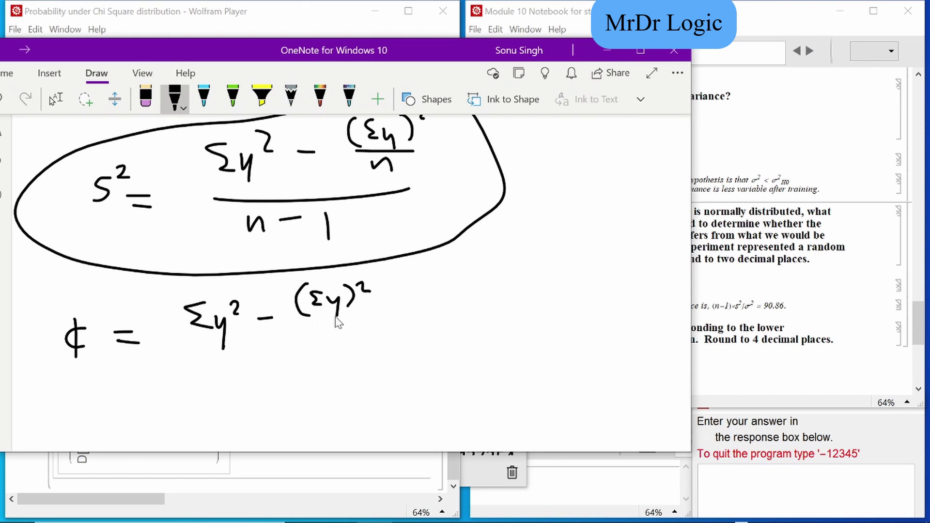
pyautogui.moveTo(302, 319)
pyautogui.mouseDown()
pyautogui.moveTo(373, 316)
pyautogui.moveTo(349, 339)
pyautogui.mouseUp()
pyautogui.moveTo(169, 361); pyautogui.dragTo(363, 348)
pyautogui.moveTo(266, 378)
pyautogui.mouseDown()
pyautogui.moveTo(259, 384)
pyautogui.moveTo(289, 382)
pyautogui.mouseUp()
# Circle the χ² formula in green ink, discarding the black loop and yellow highlight.
pyautogui.scroll(1, 425, 321)
pyautogui.scroll(8, 426, 321)
pyautogui.scroll(-3, 475, 286)
pyautogui.scroll(3, 606, 201)
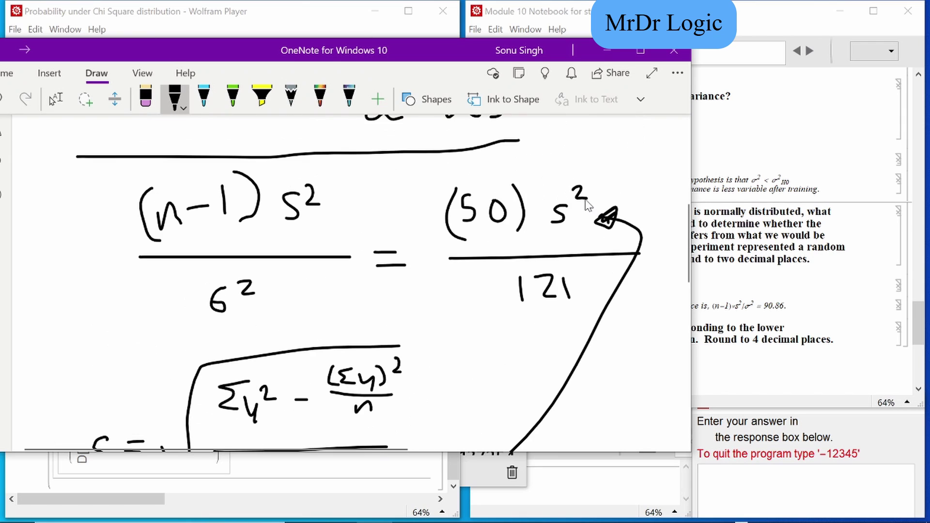
pyautogui.scroll(-1, 579, 206)
pyautogui.scroll(-4, 146, 322)
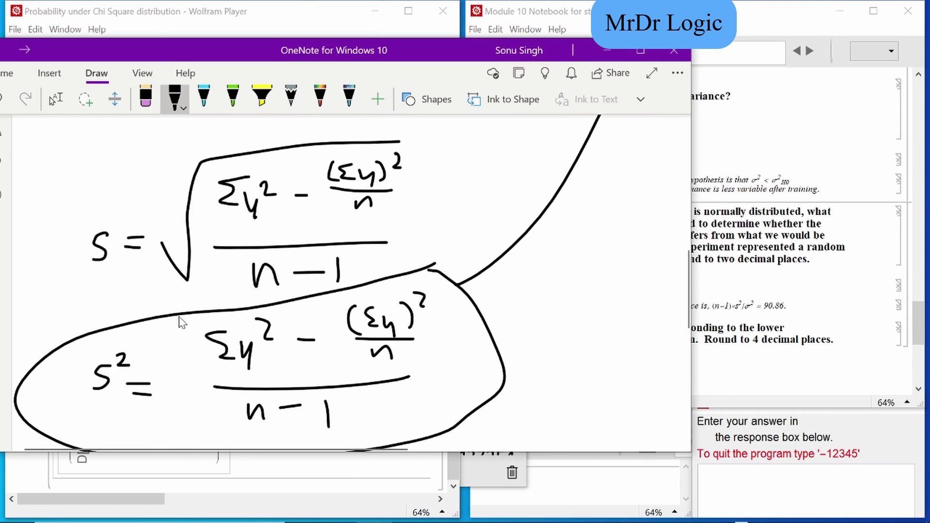
pyautogui.scroll(1, 247, 341)
pyautogui.scroll(-2, 357, 336)
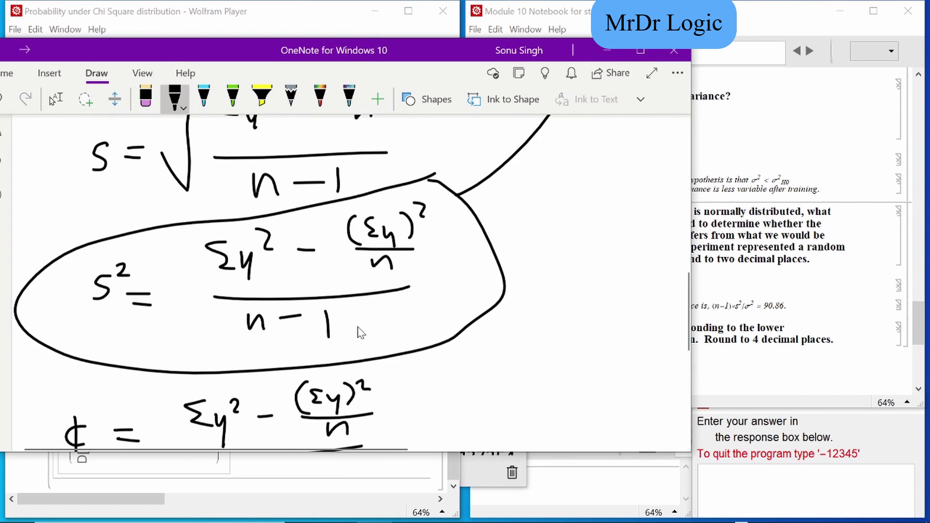
pyautogui.scroll(5, 387, 291)
pyautogui.scroll(-6, 309, 219)
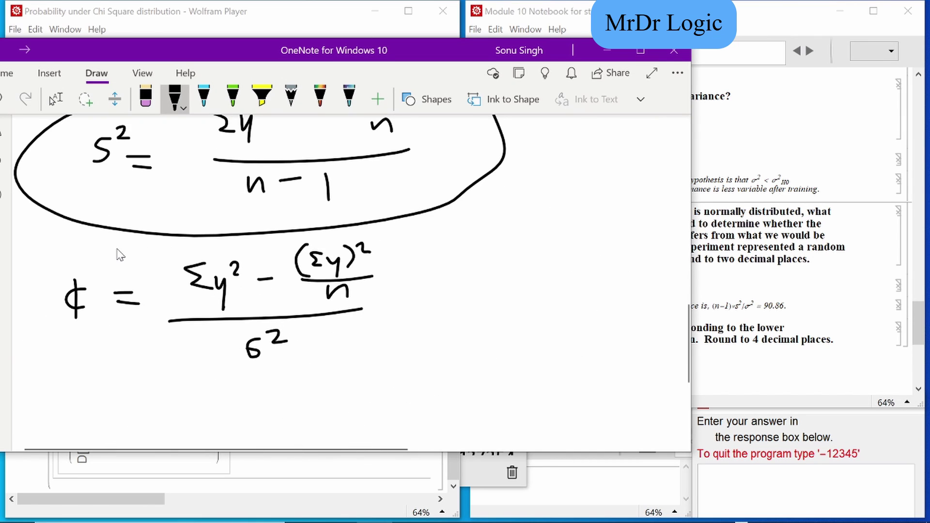
pyautogui.moveTo(120, 240)
pyautogui.mouseDown()
pyautogui.moveTo(36, 274)
pyautogui.moveTo(436, 370)
pyautogui.moveTo(444, 347)
pyautogui.mouseUp()
pyautogui.hotkey('ctrl', 'z')
pyautogui.click(232, 97)
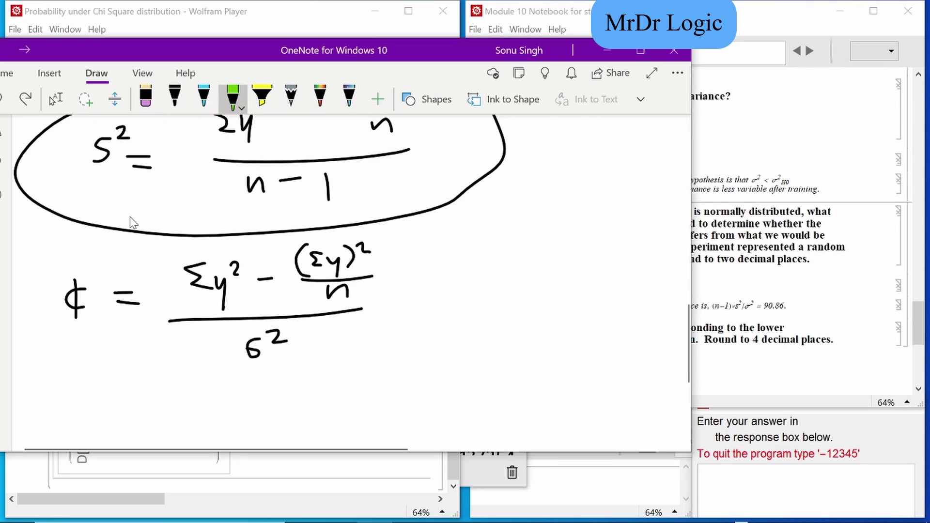
pyautogui.moveTo(82, 263)
pyautogui.mouseDown()
pyautogui.moveTo(322, 380)
pyautogui.moveTo(224, 203)
pyautogui.moveTo(45, 295)
pyautogui.mouseUp()
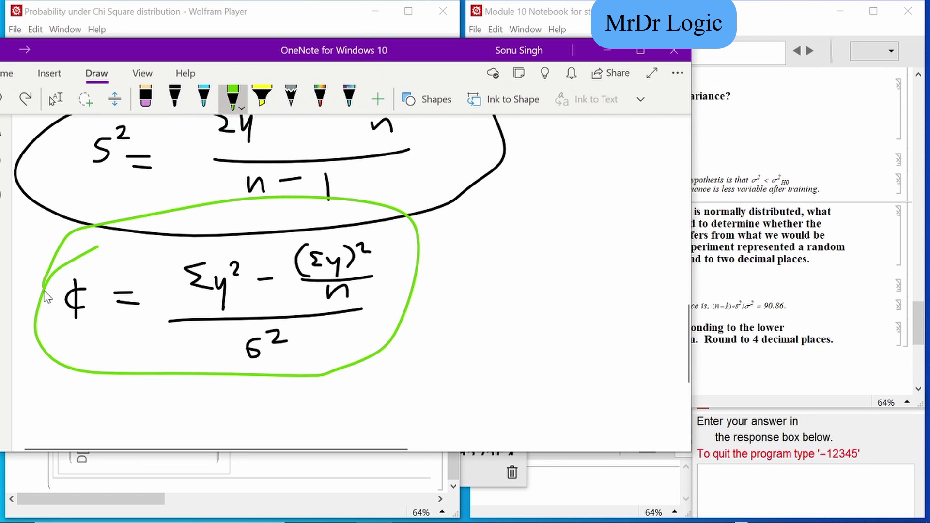
pyautogui.click(261, 97)
pyautogui.moveTo(181, 264)
pyautogui.mouseDown()
pyautogui.moveTo(401, 257)
pyautogui.moveTo(407, 301)
pyautogui.moveTo(315, 337)
pyautogui.mouseUp()
pyautogui.hotkey('ctrl', 'z')
# Set the chi-square demo's degrees of freedom to 50.
pyautogui.click(598, 47)
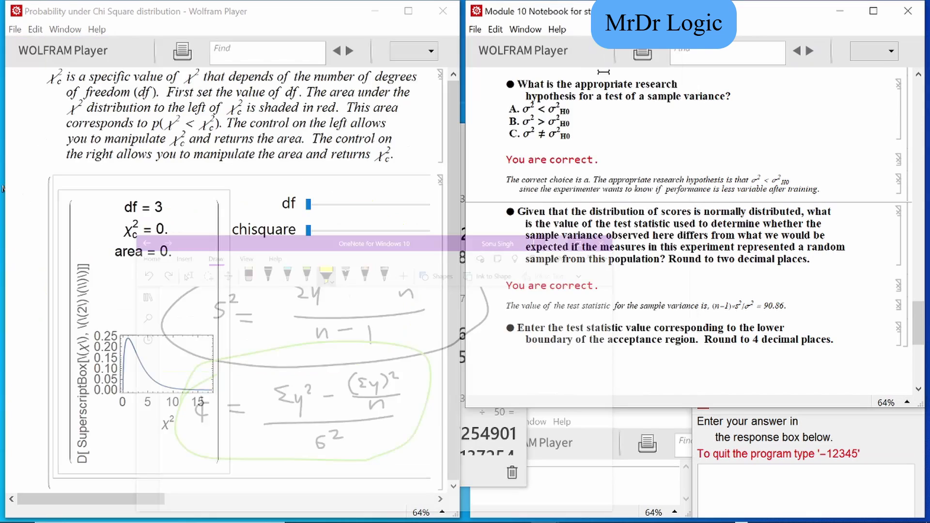
pyautogui.scroll(-1, 653, 330)
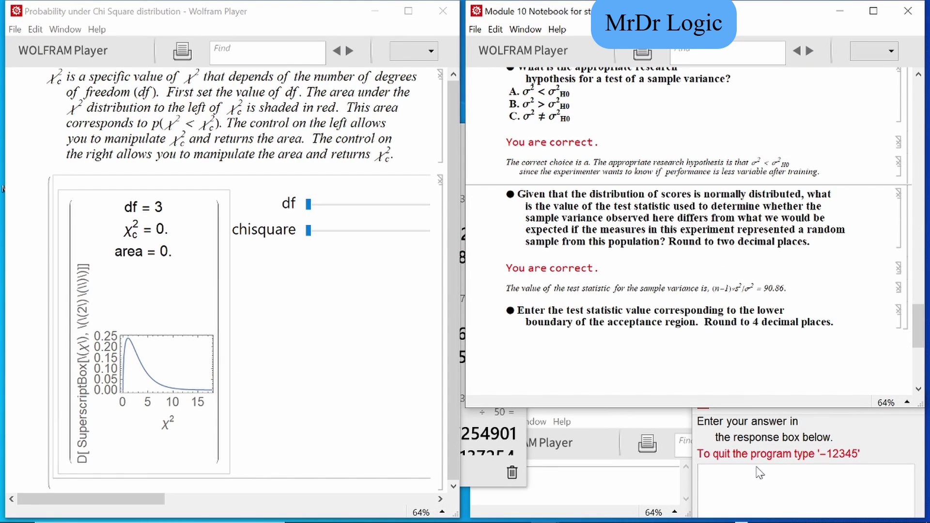
pyautogui.click(291, 302)
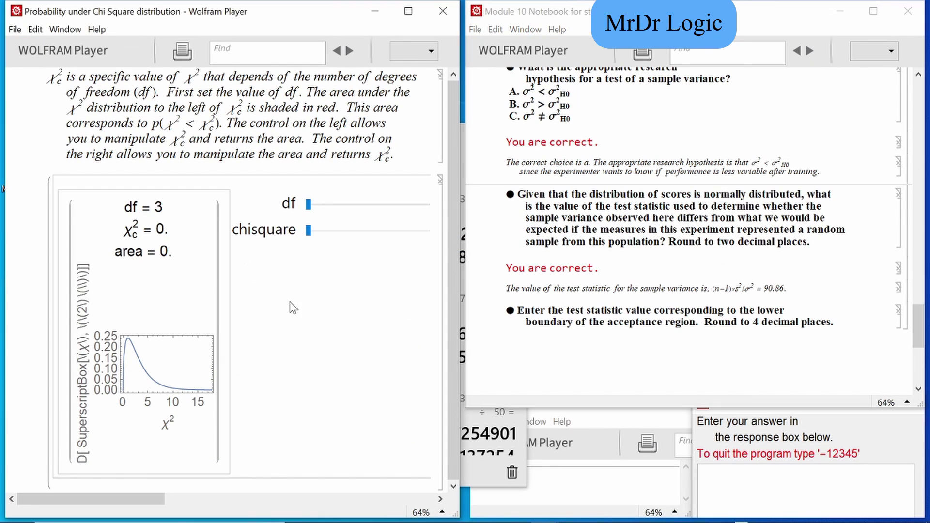
pyautogui.moveTo(180, 502); pyautogui.dragTo(449, 502)
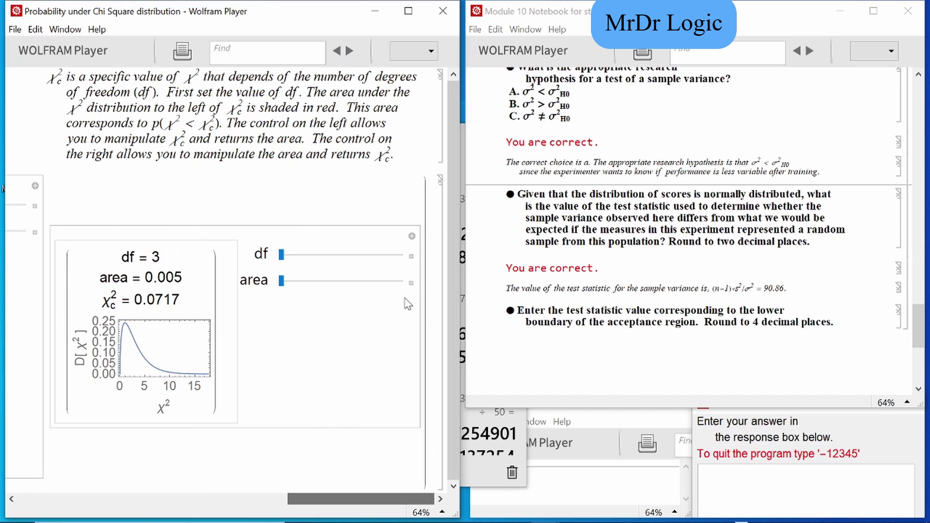
pyautogui.click(411, 257)
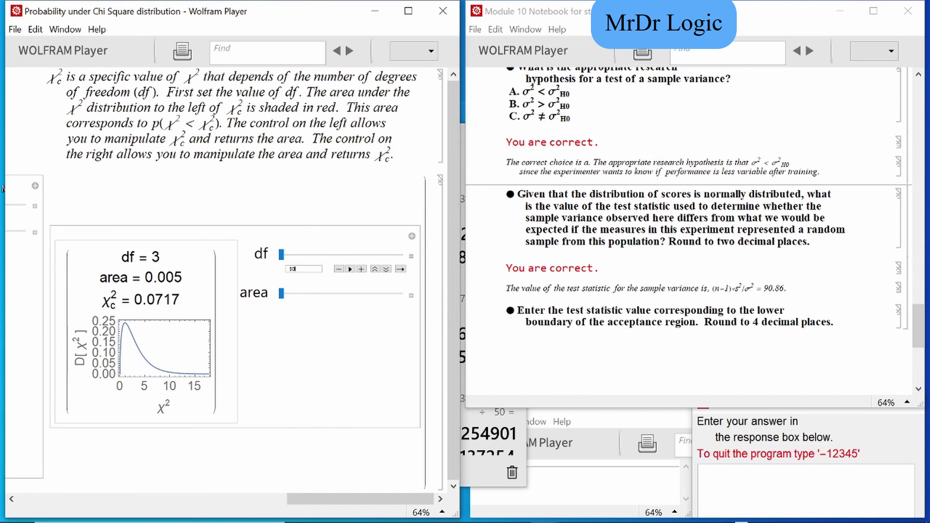
pyautogui.press('Return')
# Review the notes and the quiz's research hypothesis answer A. σ² < σ²H0.
pyautogui.hotkey('alt', 'Tab')
pyautogui.press('Tab')
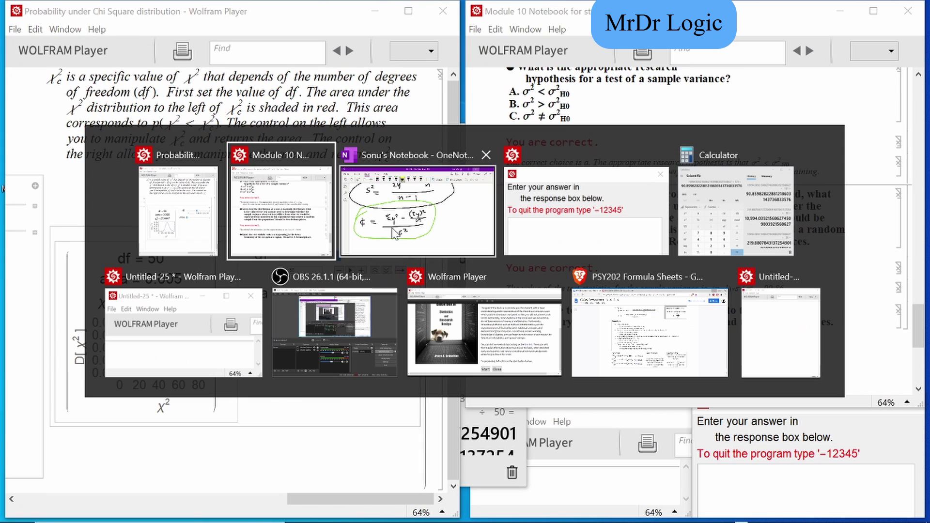
pyautogui.moveTo(417, 50); pyautogui.dragTo(671, 42)
pyautogui.scroll(15, 723, 225)
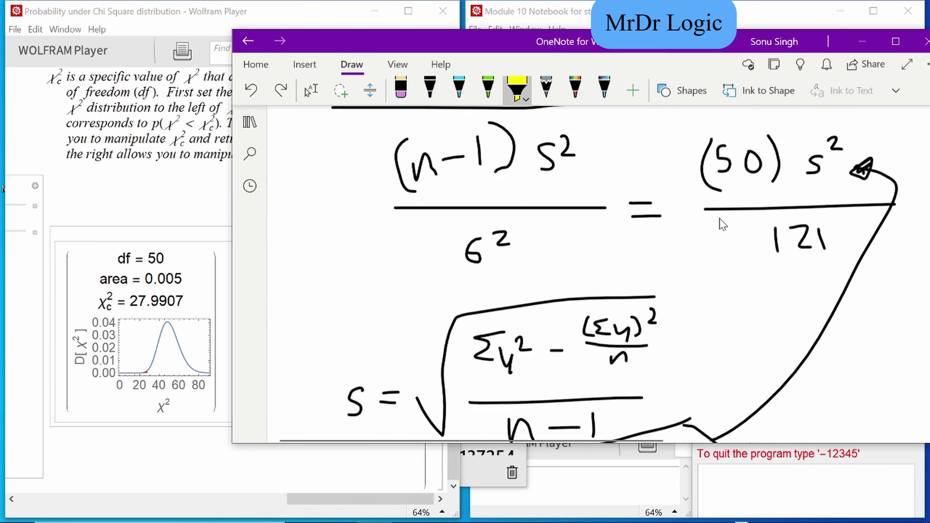
pyautogui.scroll(-5, 723, 224)
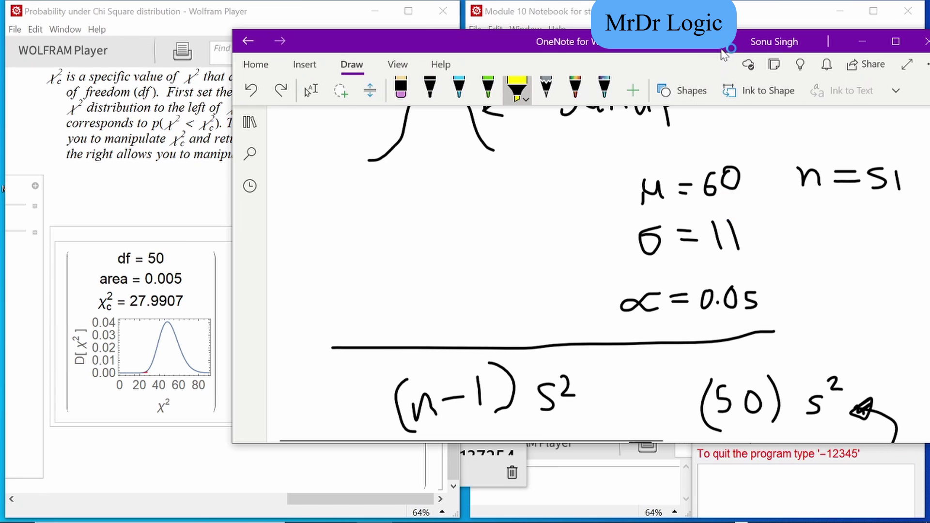
pyautogui.moveTo(722, 48); pyautogui.dragTo(494, 66)
pyautogui.click(878, 310)
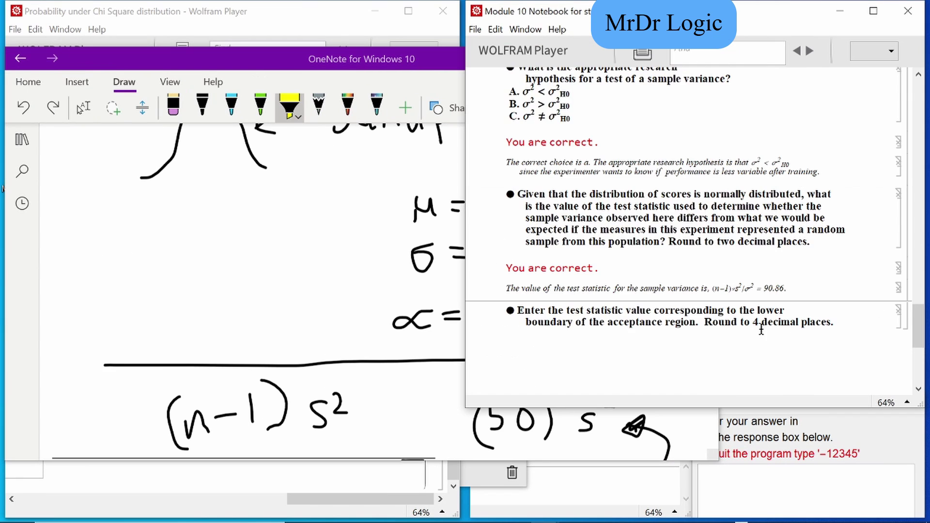
pyautogui.scroll(2, 762, 330)
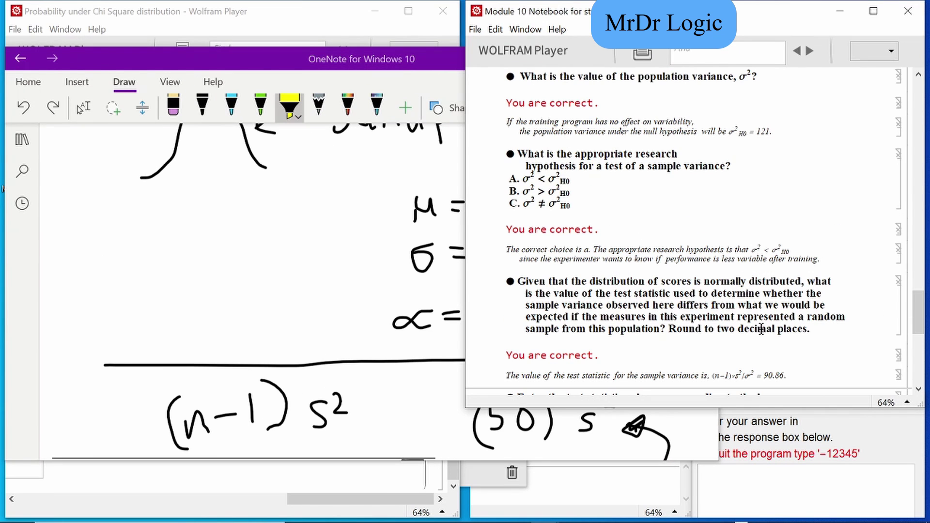
pyautogui.moveTo(754, 247); pyautogui.dragTo(773, 247)
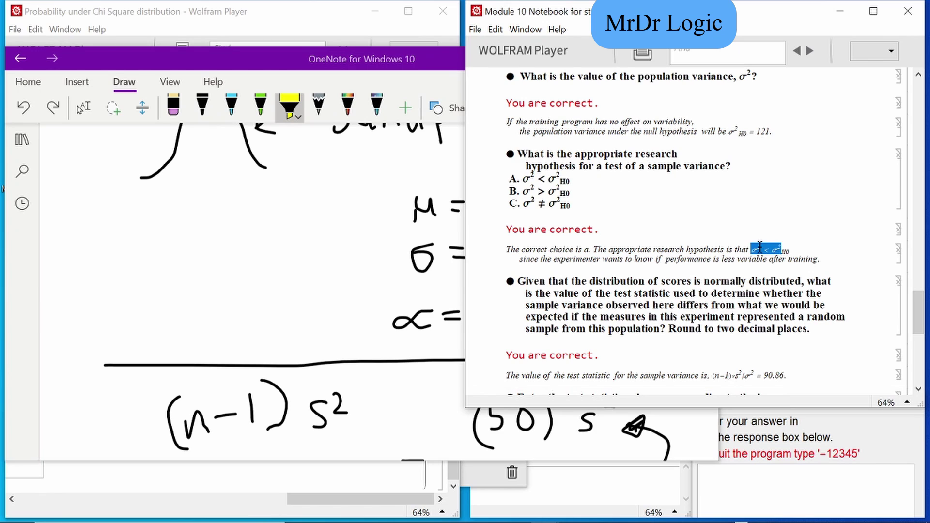
pyautogui.moveTo(513, 177); pyautogui.dragTo(577, 181)
pyautogui.click(350, 231)
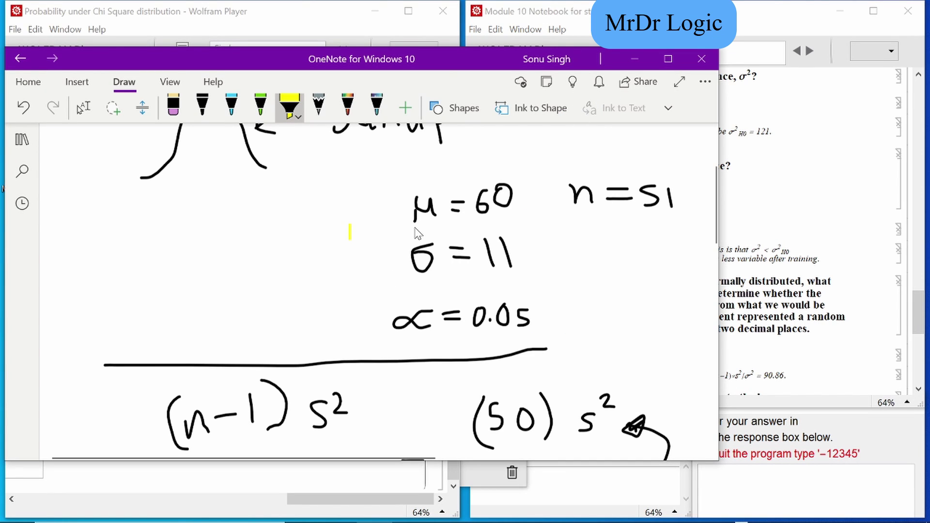
pyautogui.click(634, 59)
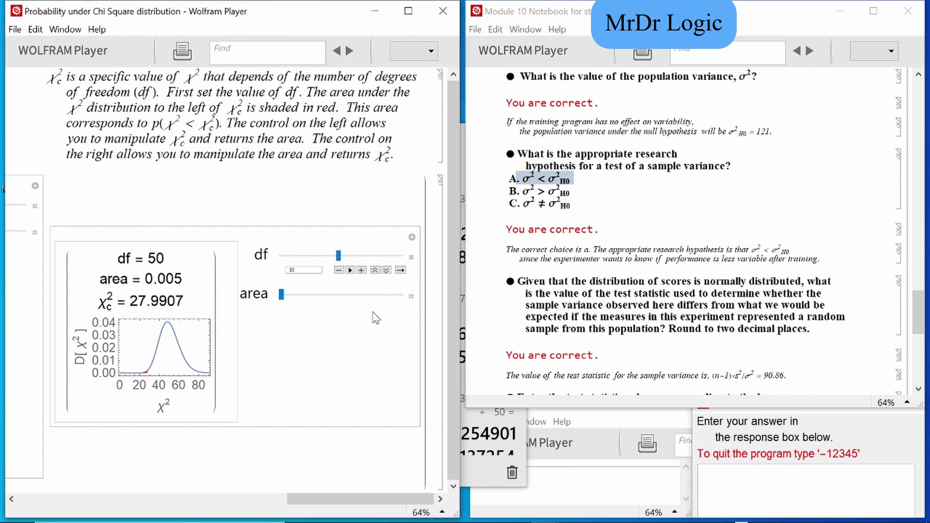
# Change the chi-square demo's area from 0.005 to 0.05.
pyautogui.click(411, 296)
pyautogui.moveTo(313, 309); pyautogui.dragTo(283, 315)
pyautogui.click(297, 315)
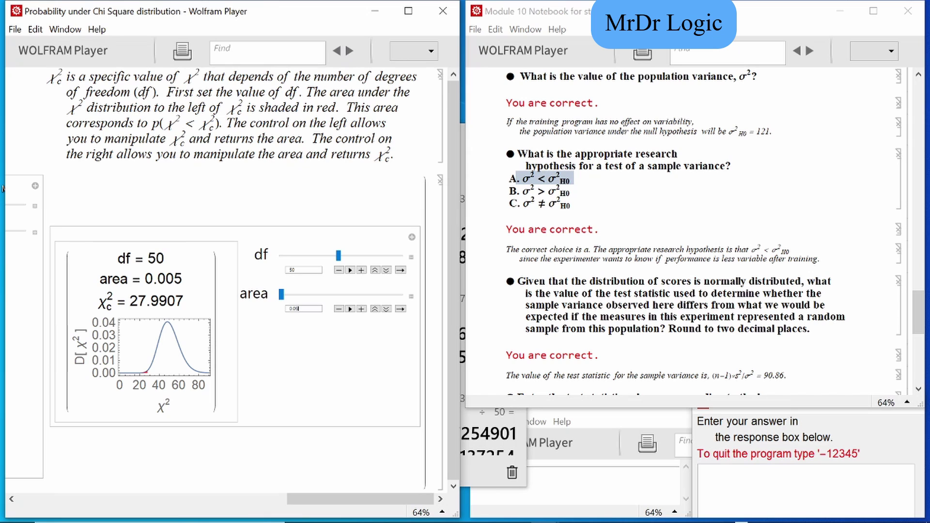
pyautogui.press('Return')
# Submit the critical value 34.7643 as the lower acceptance-region boundary.
pyautogui.click(773, 484)
pyautogui.scroll(-2, 773, 370)
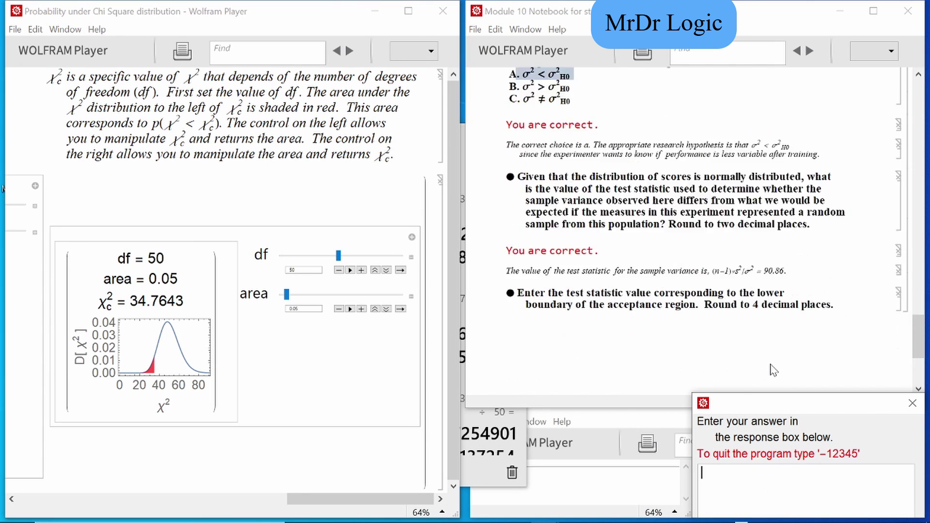
pyautogui.scroll(-2, 774, 371)
pyautogui.write('37')
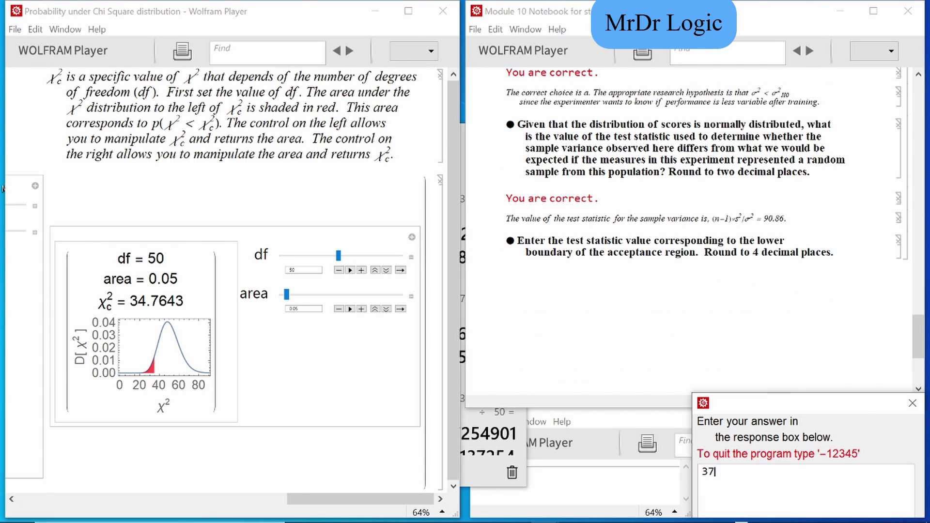
pyautogui.press('BackSpace')
pyautogui.click(174, 305)
pyautogui.moveTo(173, 304); pyautogui.dragTo(131, 306)
pyautogui.hotkey('ctrl', 'c')
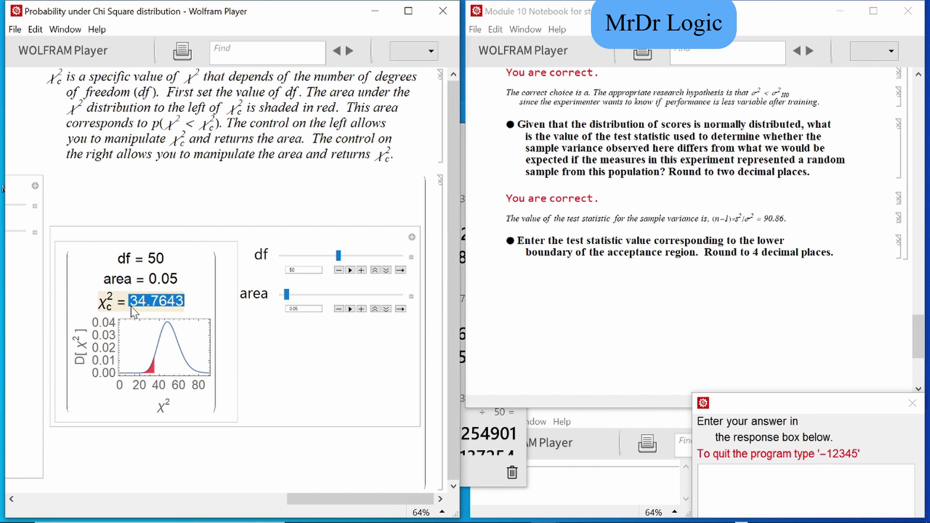
pyautogui.click(725, 476)
pyautogui.hotkey('ctrl', 'v')
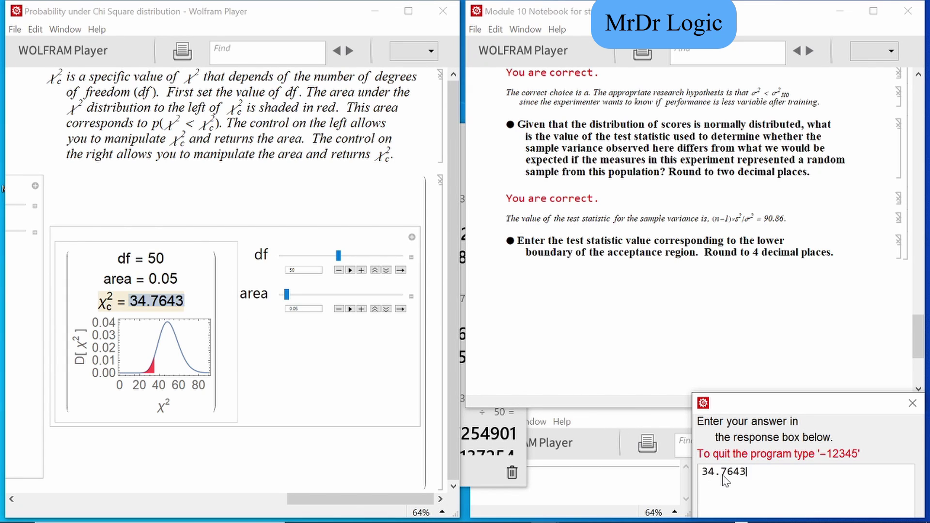
pyautogui.press('Return')
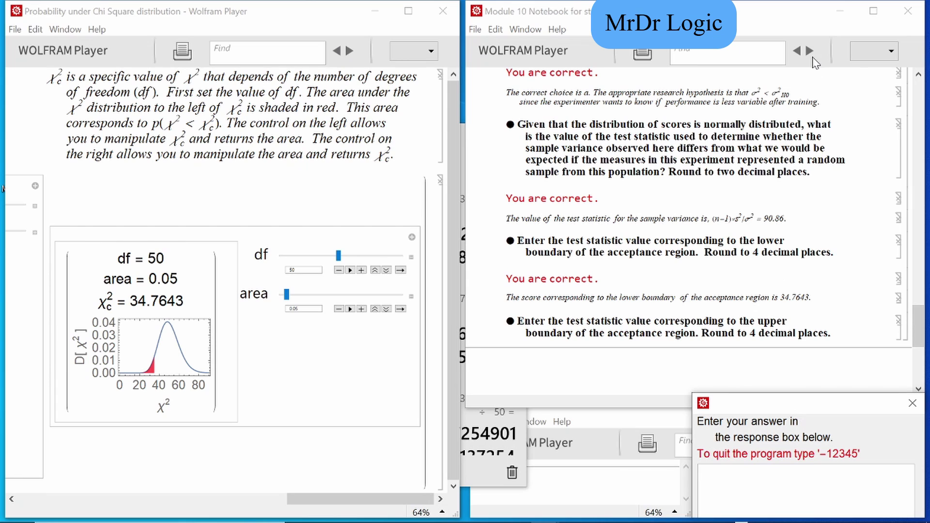
# Submit infinity as the upper boundary and answer that the null hypothesis is accepted.
pyautogui.scroll(3, 732, 148)
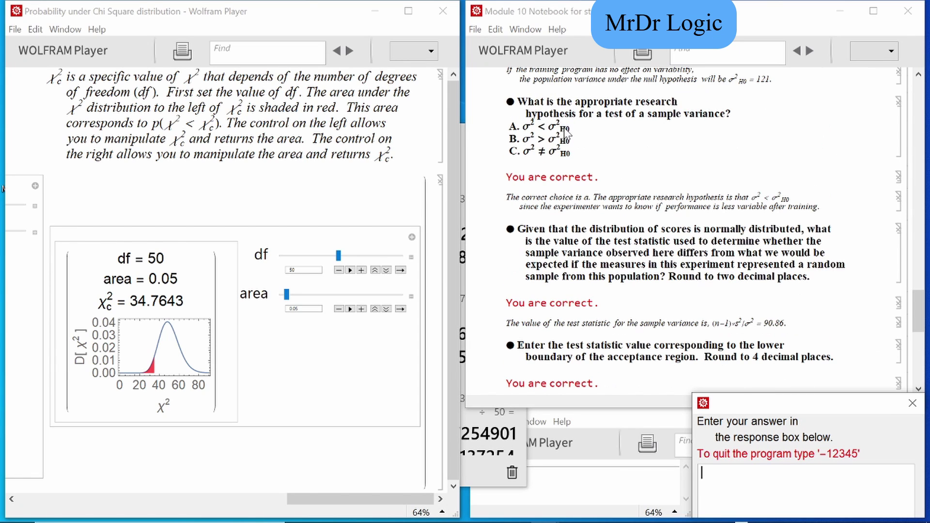
pyautogui.scroll(-4, 591, 146)
pyautogui.write('infinity')
pyautogui.press('Return')
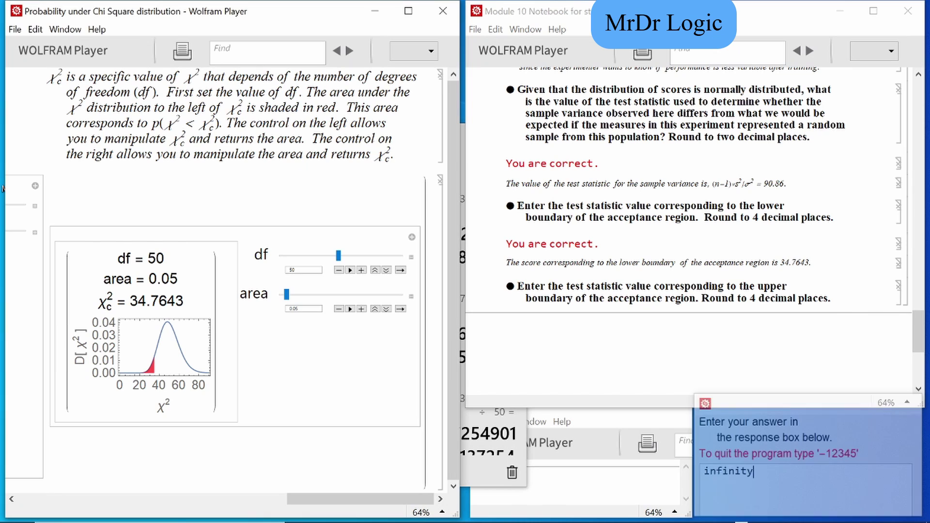
pyautogui.hotkey('ctrl', 'F4')
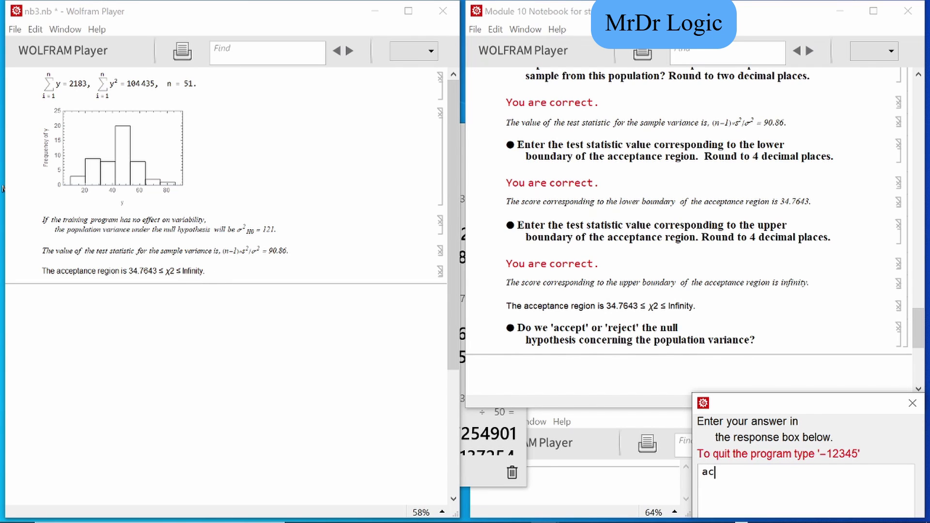
pyautogui.write('pt')
pyautogui.press('Return')
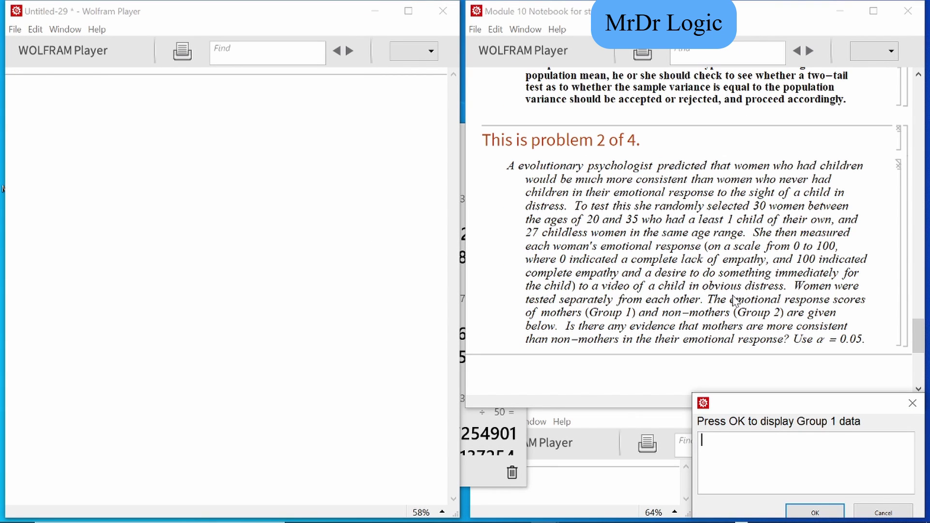
# Display both groups' data and histograms, then answer 2 groups.
pyautogui.press('Return')
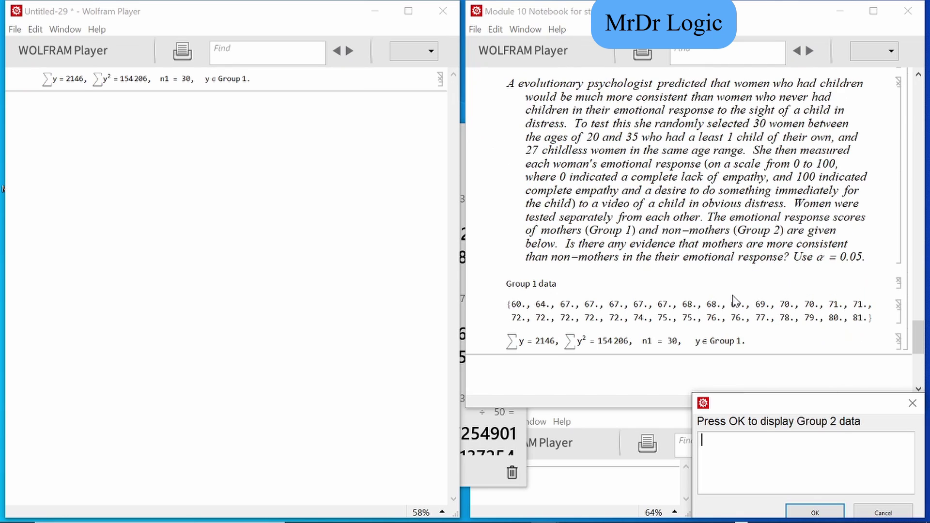
pyautogui.press('Return')
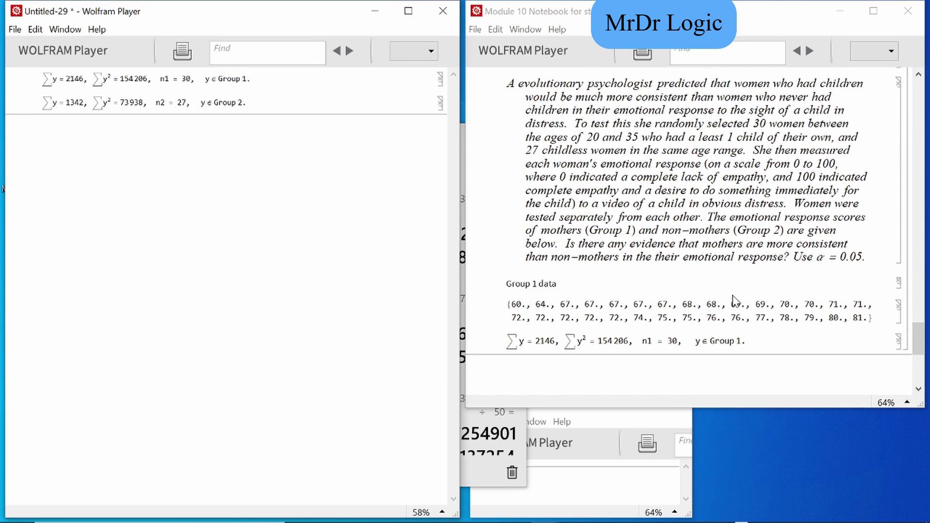
pyautogui.press('Return')
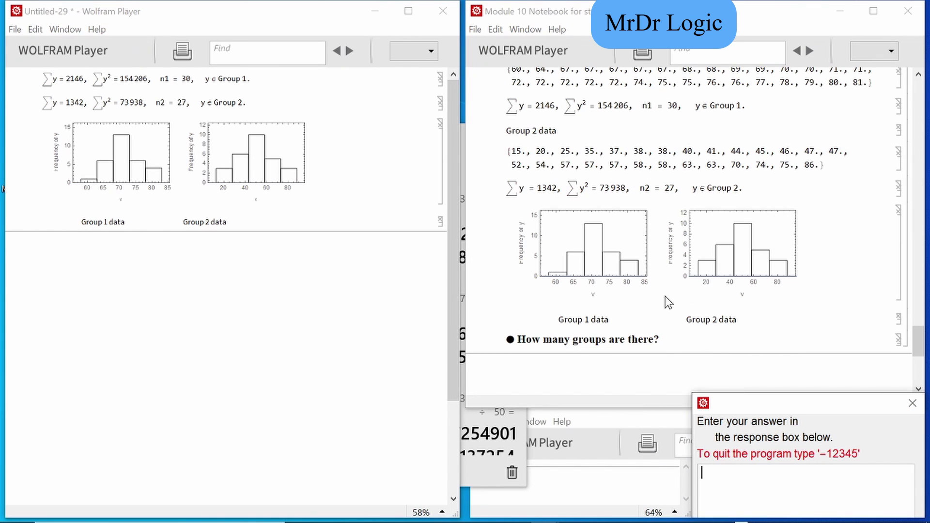
pyautogui.write('2')
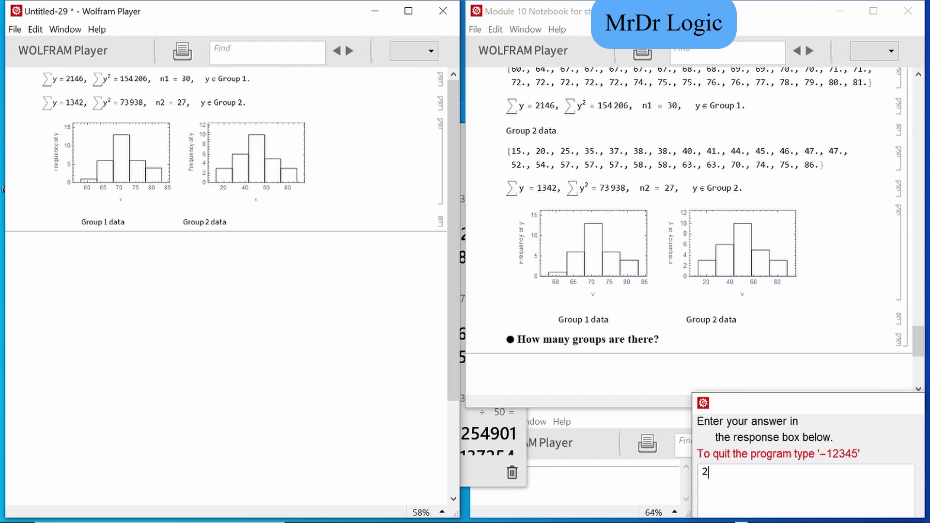
pyautogui.press('Return')
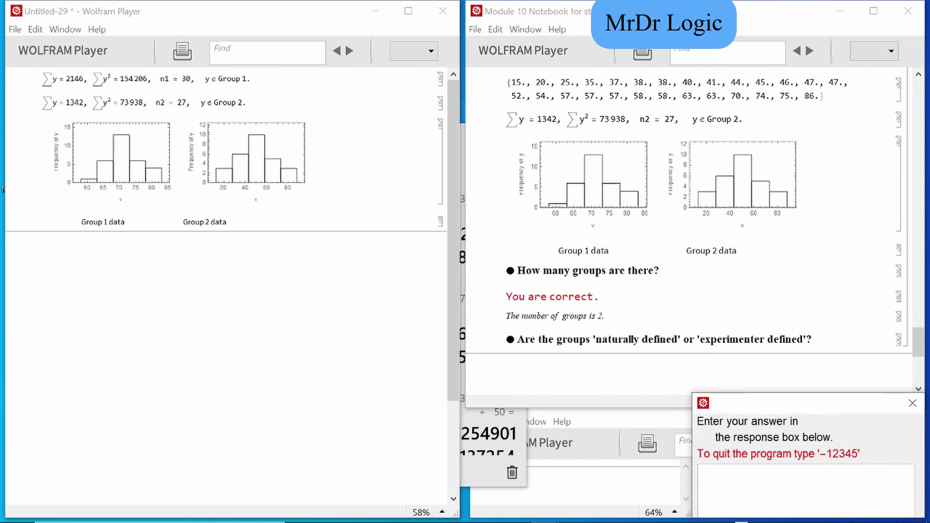
pyautogui.scroll(10, 633, 206)
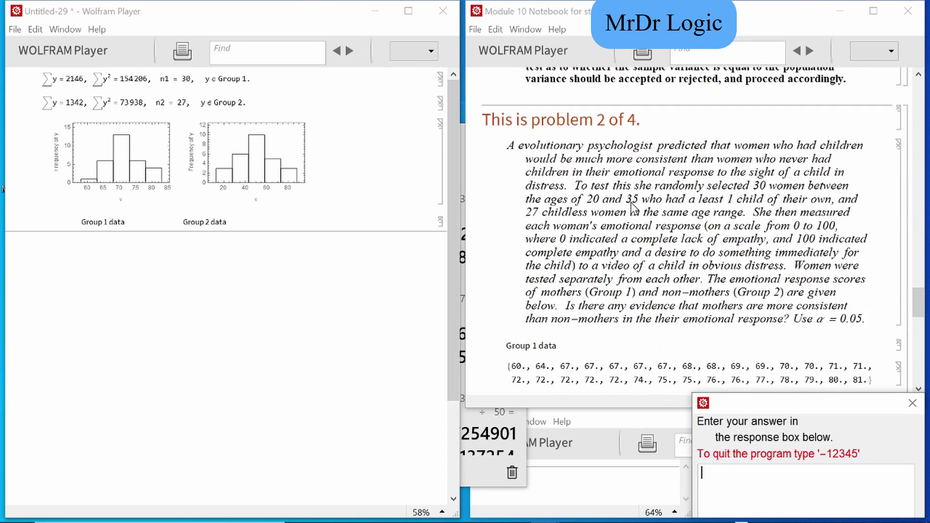
# Submit 'experimenter defined' as the group-type answer.
pyautogui.scroll(1, 633, 206)
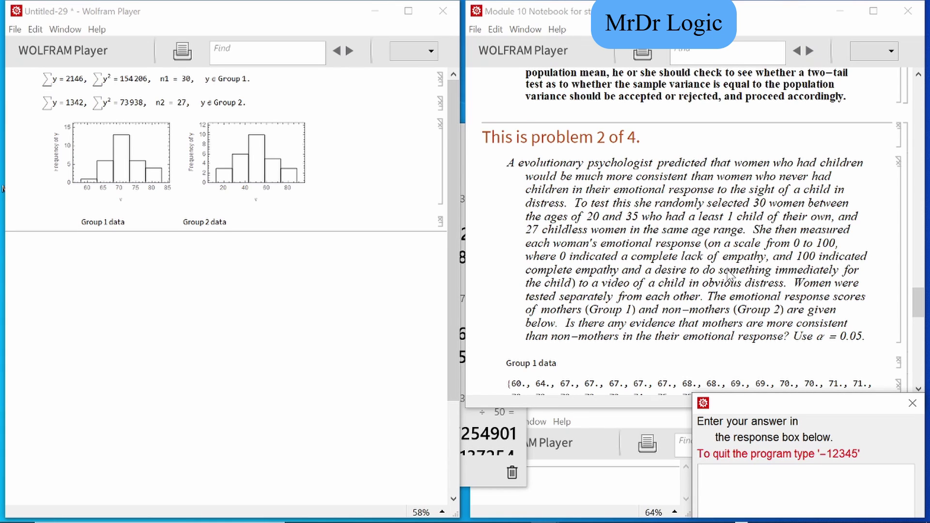
pyautogui.scroll(-10, 729, 274)
pyautogui.scroll(1, 717, 291)
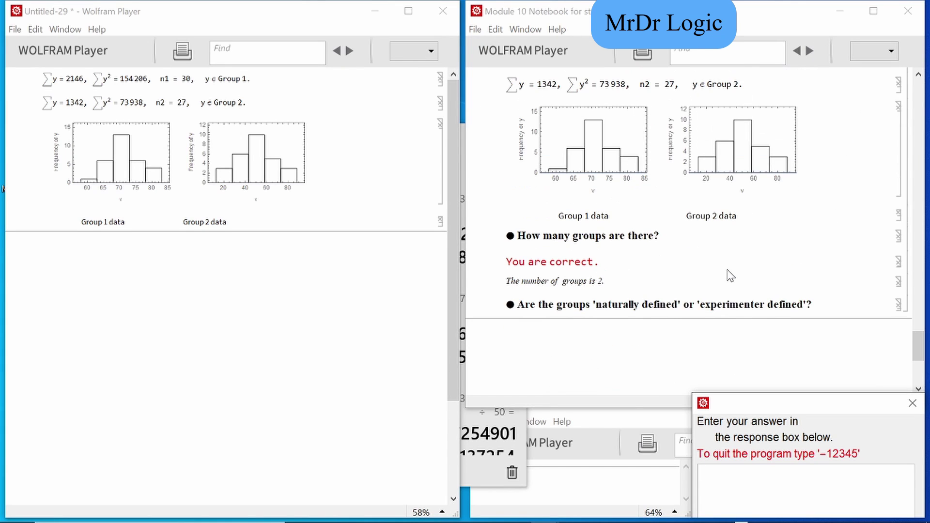
pyautogui.moveTo(703, 306); pyautogui.dragTo(804, 314)
pyautogui.hotkey('ctrl', 'c')
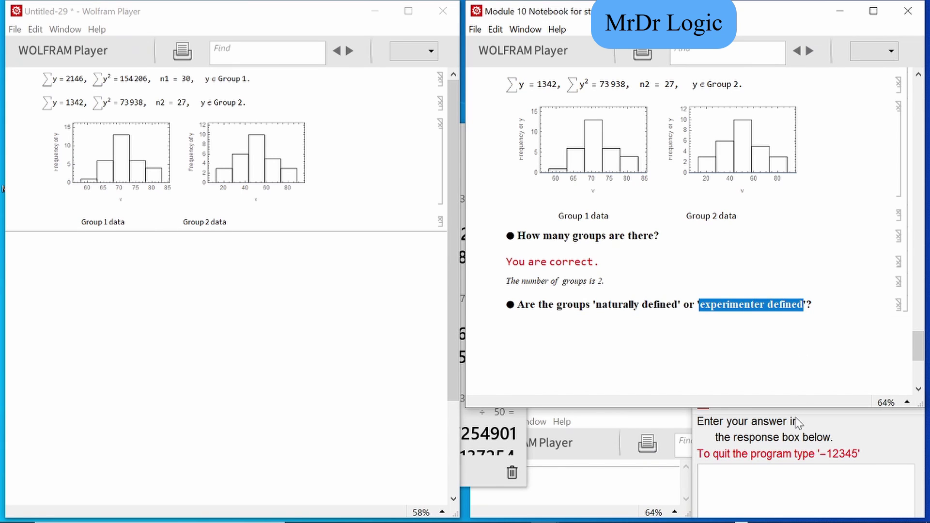
pyautogui.click(773, 474)
pyautogui.hotkey('ctrl', 'v')
pyautogui.press('Return')
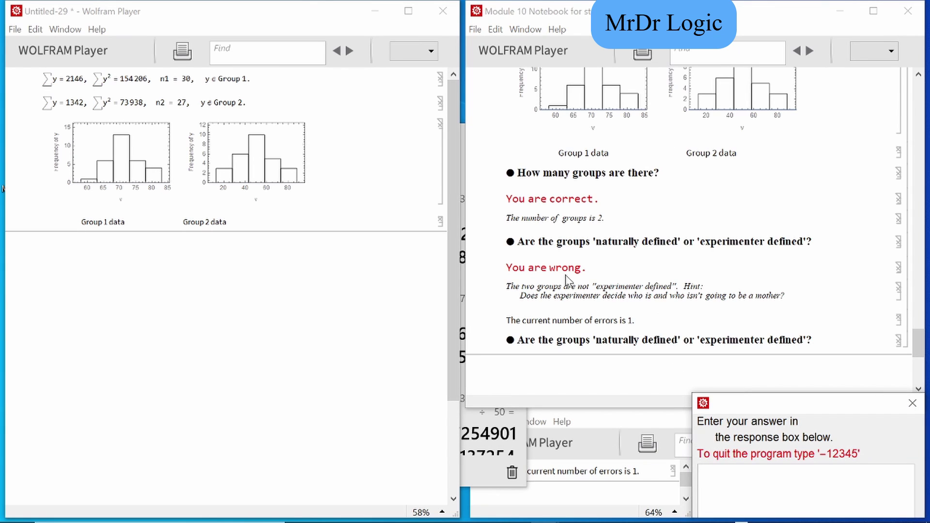
# Resubmit the answer as 'naturally defined' after the wrong attempt.
pyautogui.click(622, 248)
pyautogui.moveTo(596, 243); pyautogui.dragTo(681, 249)
pyautogui.hotkey('ctrl', 'c')
pyautogui.click(772, 481)
pyautogui.hotkey('ctrl', 'v')
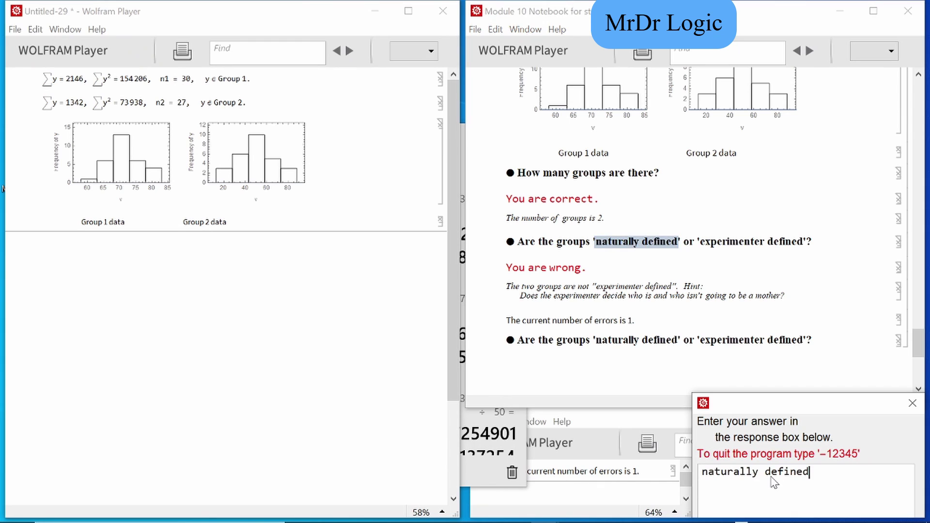
pyautogui.press('Return')
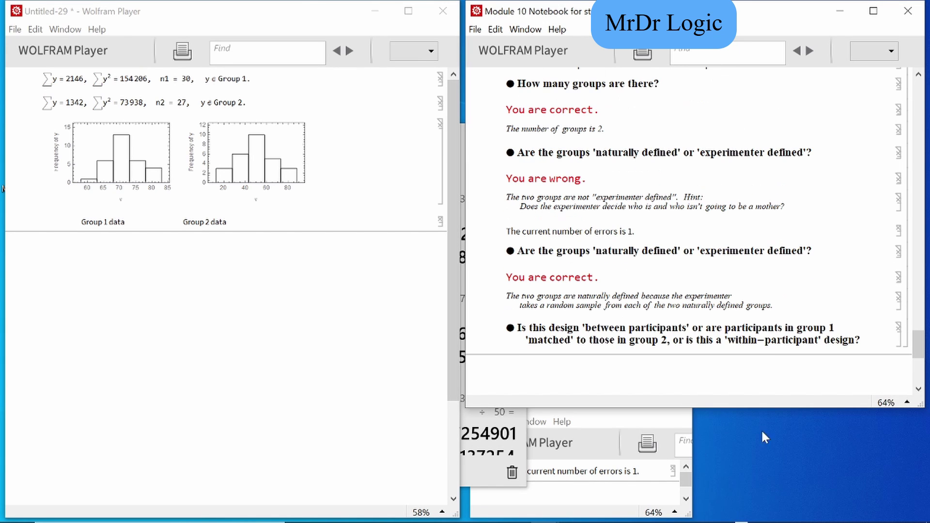
pyautogui.scroll(12, 678, 339)
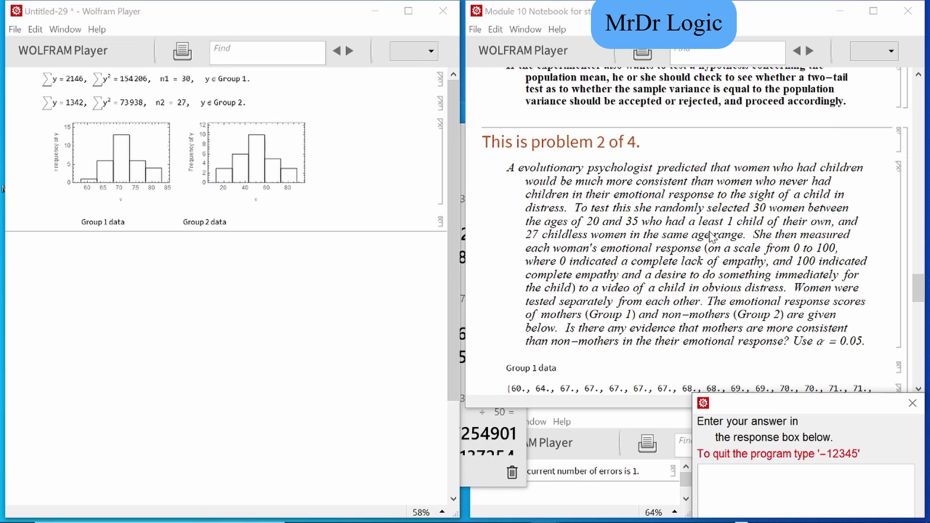
# Answer the design question with 'between participants', copied from the question text.
pyautogui.scroll(-15, 712, 236)
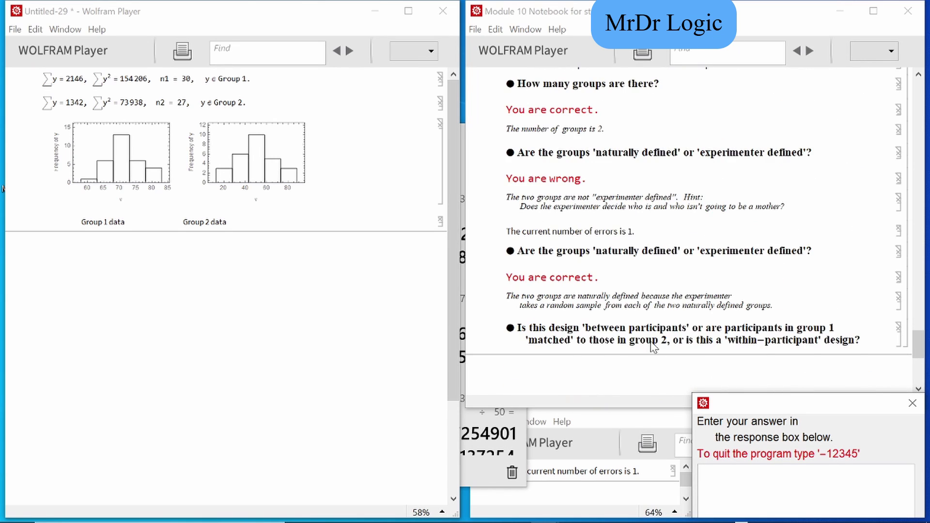
pyautogui.moveTo(586, 332); pyautogui.dragTo(687, 329)
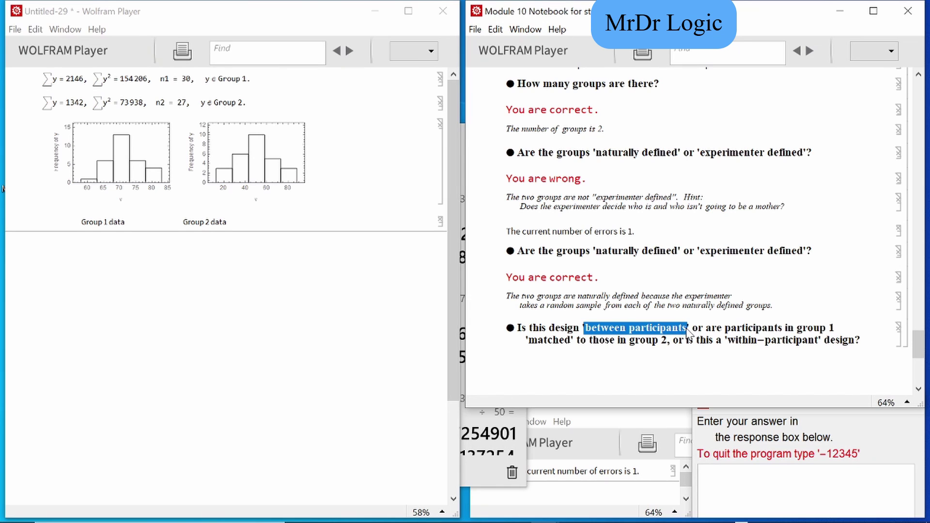
pyautogui.click(757, 482)
pyautogui.hotkey('ctrl', 'v')
pyautogui.press('Return')
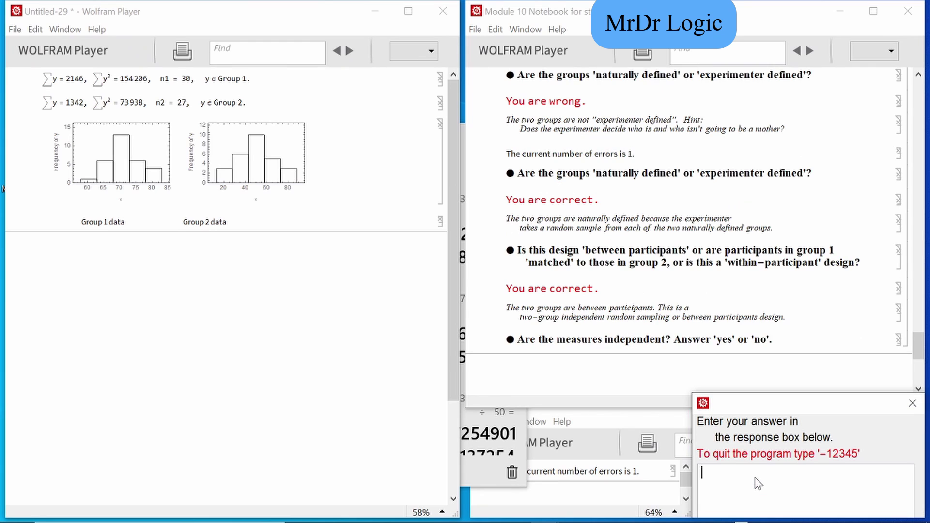
# Answer yes for independence, 'continuous' for the measure type, and 1 measure per participant.
pyautogui.write('yes')
pyautogui.press('Return')
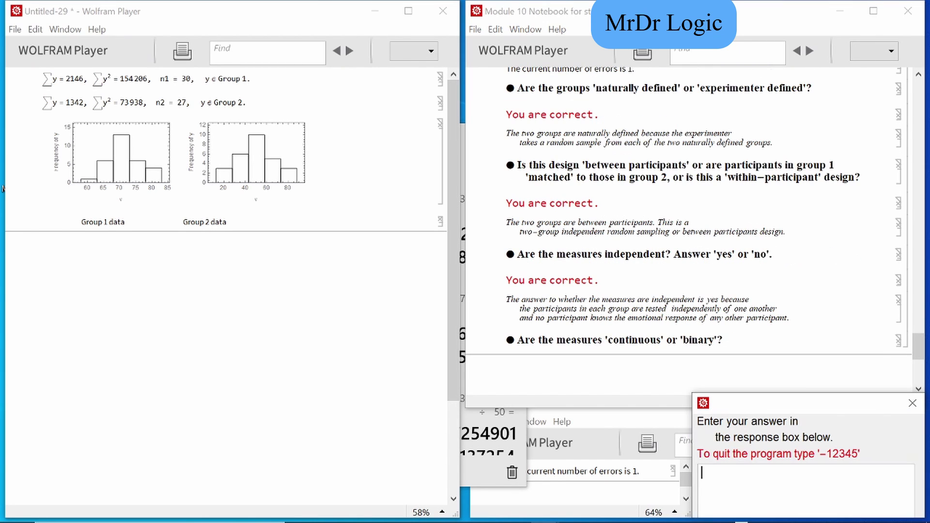
pyautogui.write('continuous')
pyautogui.press('Return')
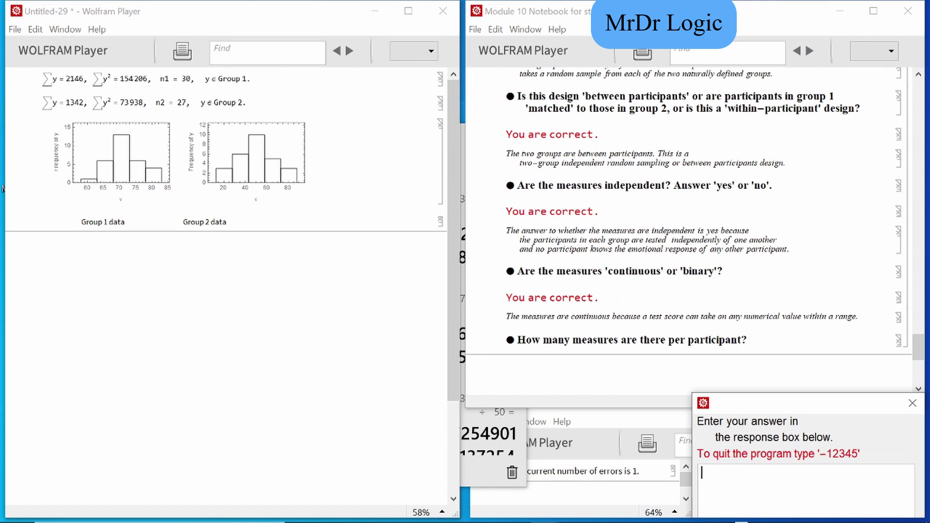
pyautogui.write('1')
pyautogui.press('Return')
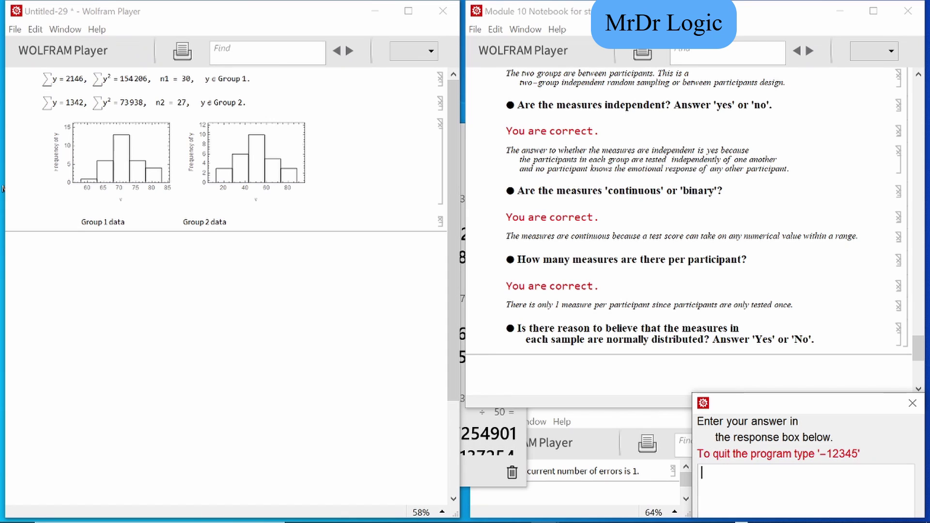
pyautogui.hotkey('alt', 'Tab')
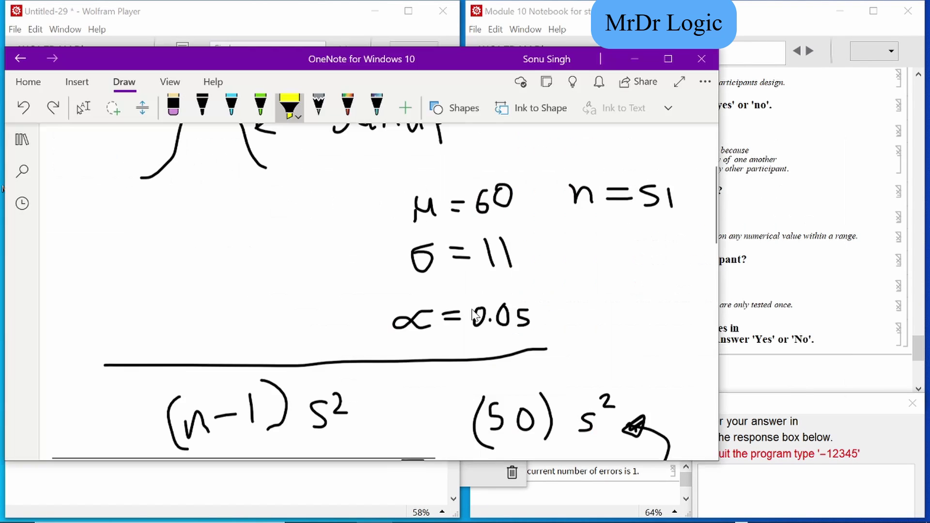
# Return to the quiz and answer yes to normally distributed measures.
pyautogui.scroll(3, 473, 315)
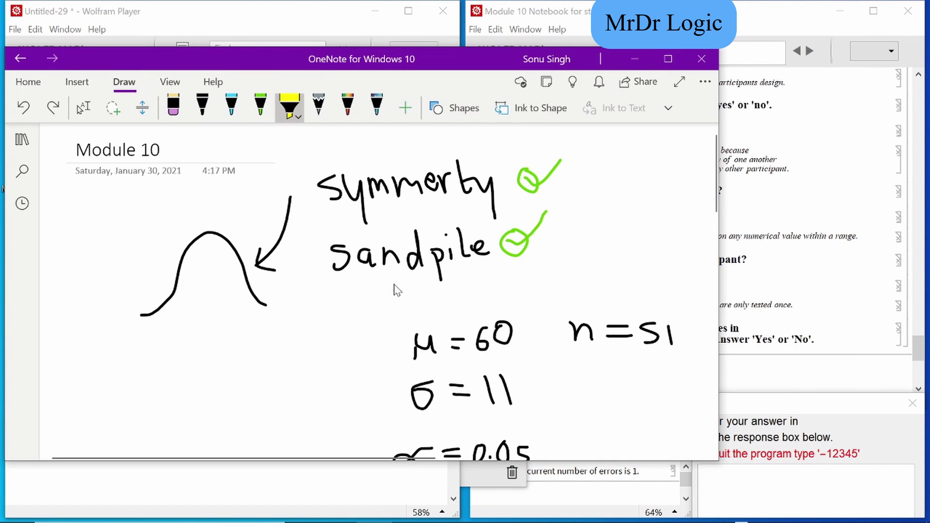
pyautogui.click(646, 62)
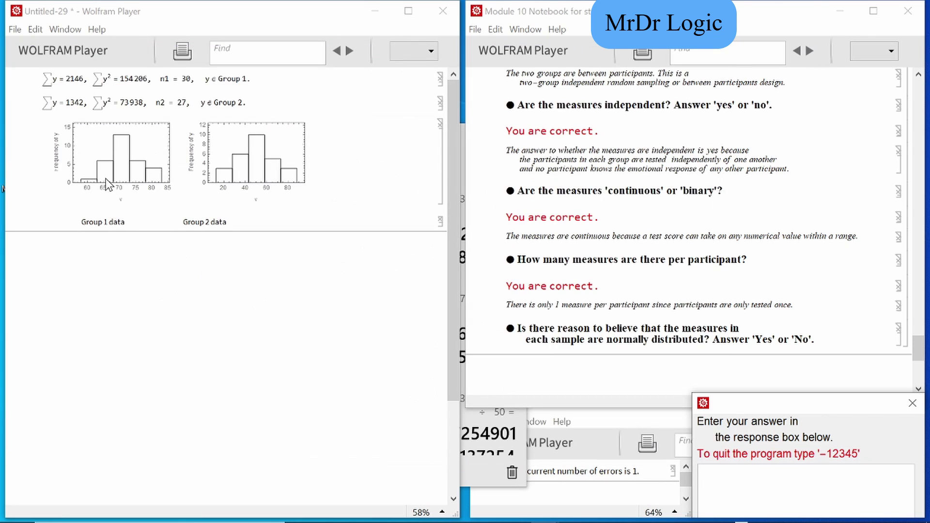
pyautogui.write('yes')
pyautogui.press('Return')
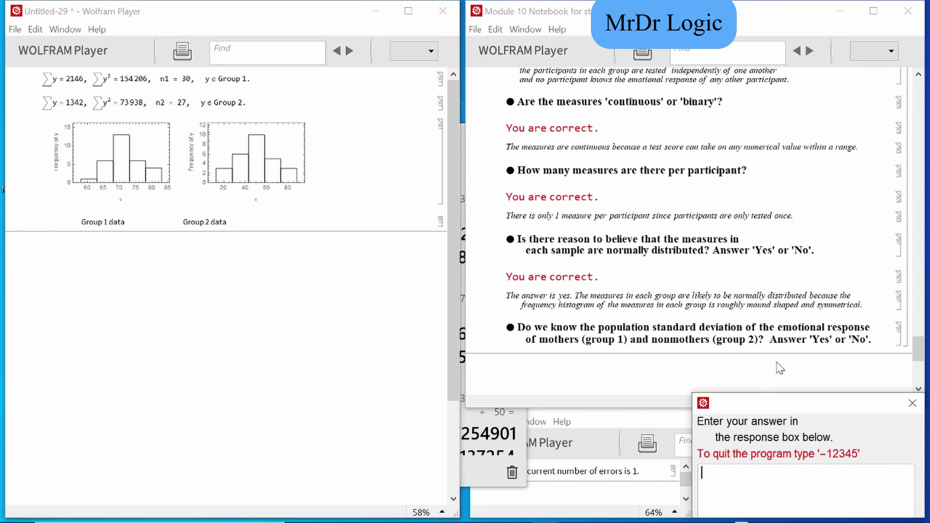
# After rereading the problem, answer no to knowing the population standard deviation.
pyautogui.scroll(15, 779, 368)
pyautogui.scroll(3, 779, 368)
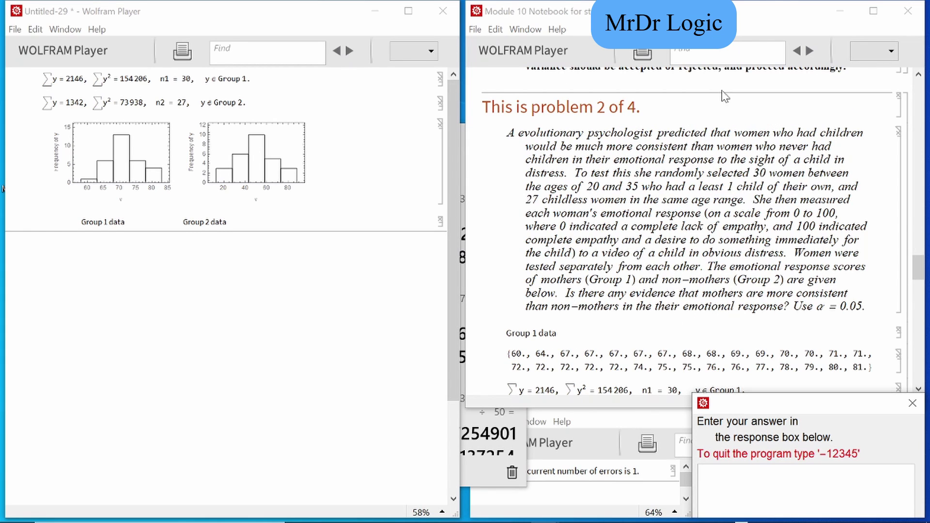
pyautogui.scroll(-5, 805, 236)
pyautogui.scroll(-10, 804, 235)
pyautogui.write('no')
pyautogui.press('Return')
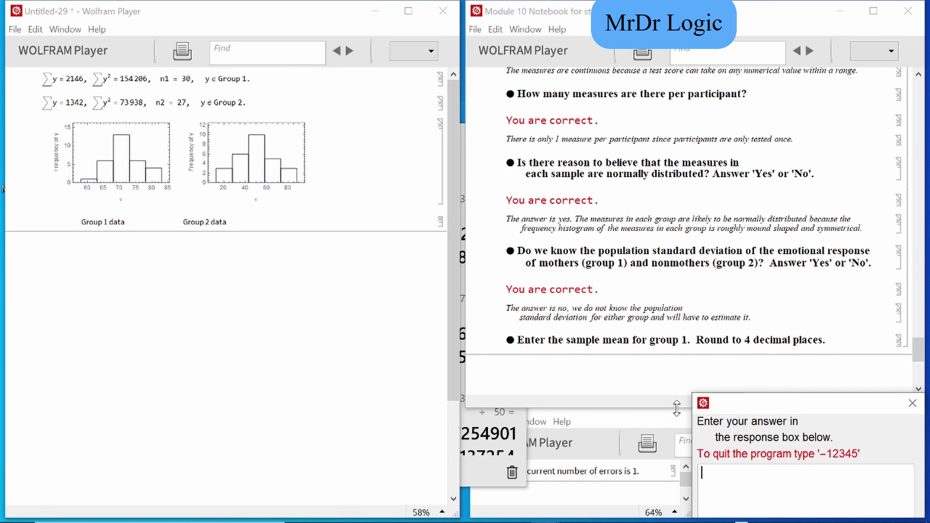
# Compute group 1's mean 2146 ÷ 30 = 71.5333 in Calculator and submit it to the quiz.
pyautogui.click(81, 77)
pyautogui.doubleClick(81, 78)
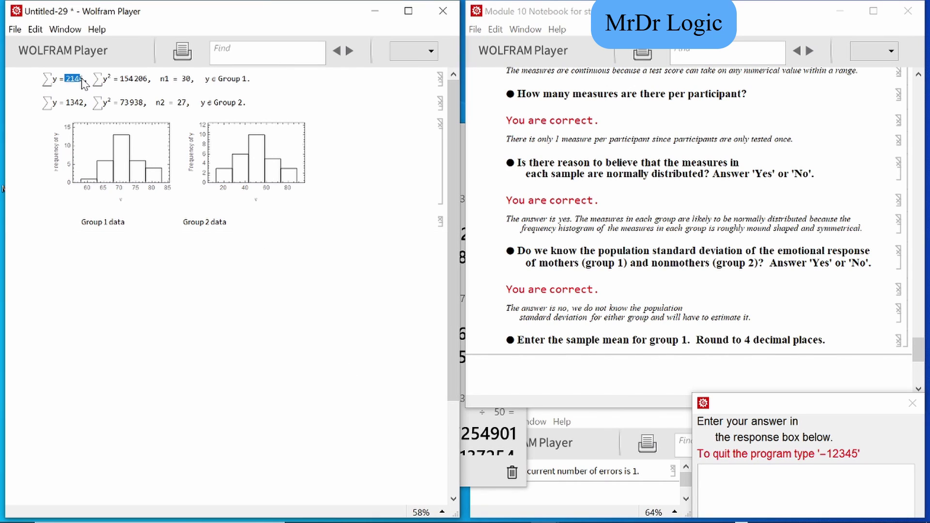
pyautogui.moveTo(181, 82); pyautogui.dragTo(195, 81)
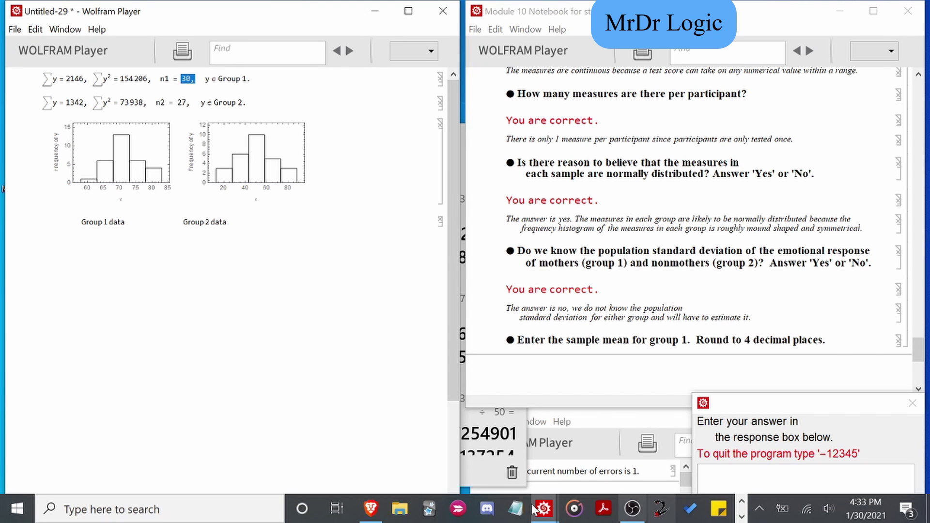
pyautogui.click(718, 512)
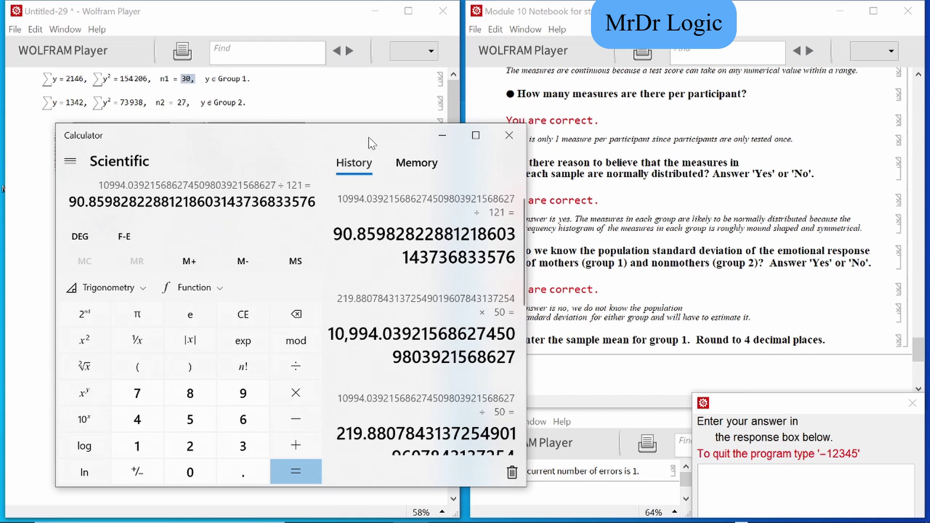
pyautogui.moveTo(286, 139); pyautogui.dragTo(421, 139)
pyautogui.write('2146/30')
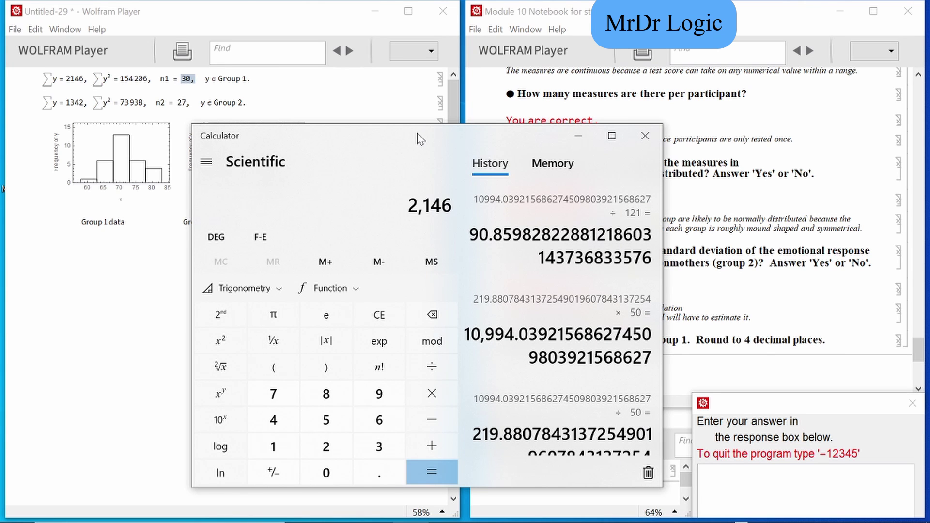
pyautogui.press('Return')
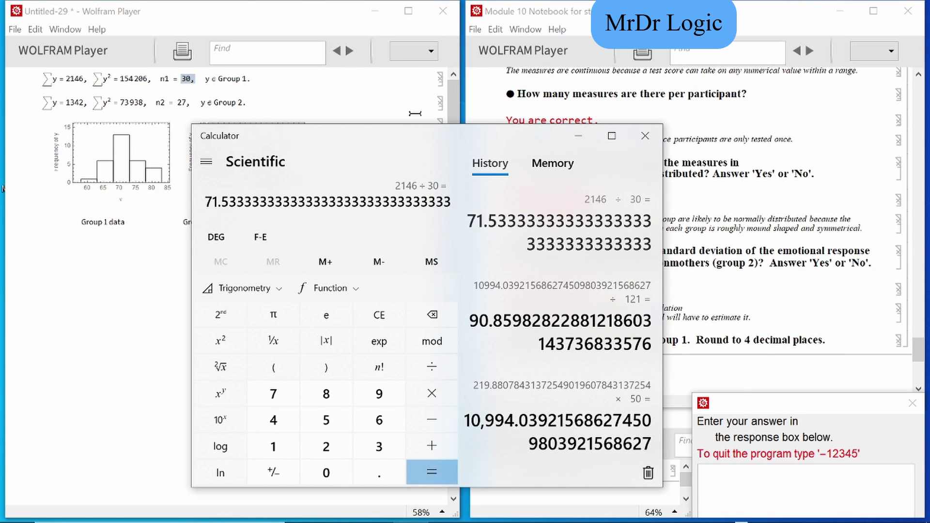
pyautogui.moveTo(205, 202); pyautogui.dragTo(252, 201)
pyautogui.hotkey('ctrl', 'c')
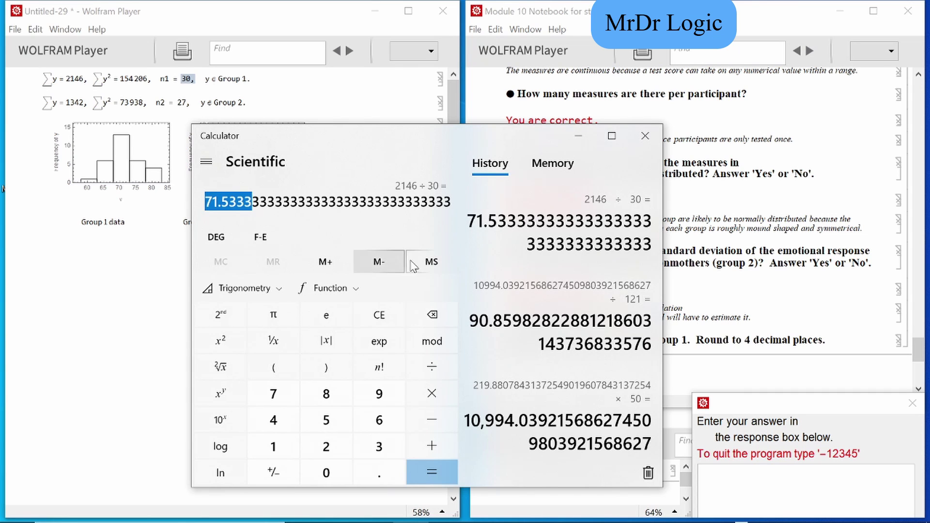
pyautogui.click(724, 483)
pyautogui.hotkey('ctrl', 'v')
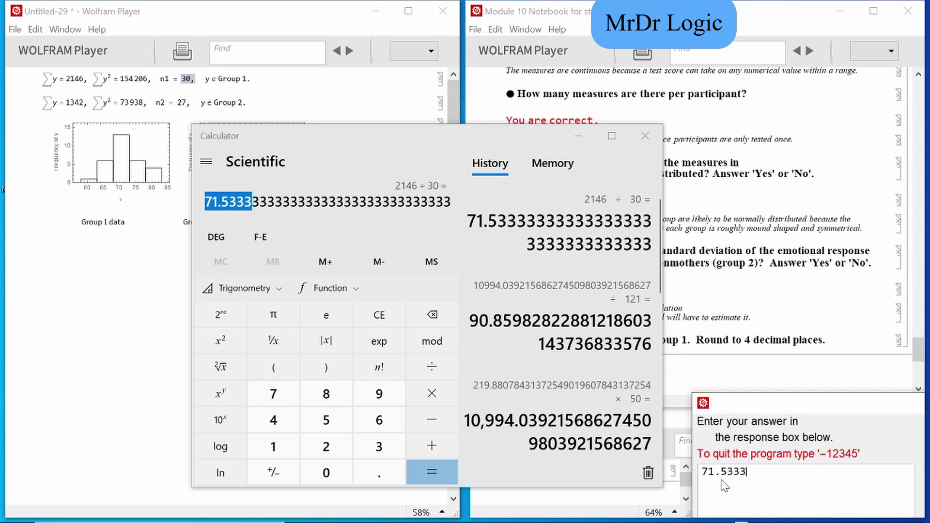
pyautogui.press('Return')
pyautogui.click(581, 140)
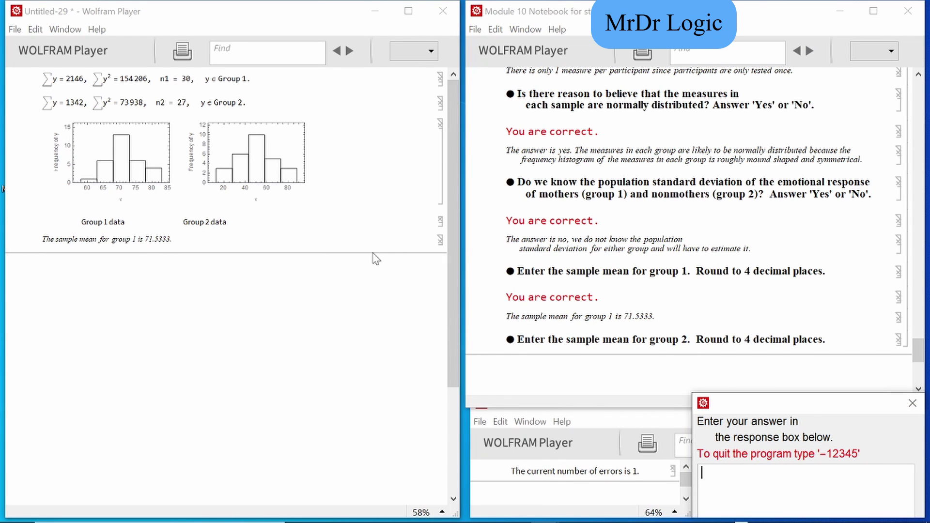
# Submit group 2's mean 1342 ÷ 27 = 49.7037, then answer 'estimated' for the difference's SD.
pyautogui.moveTo(543, 517)
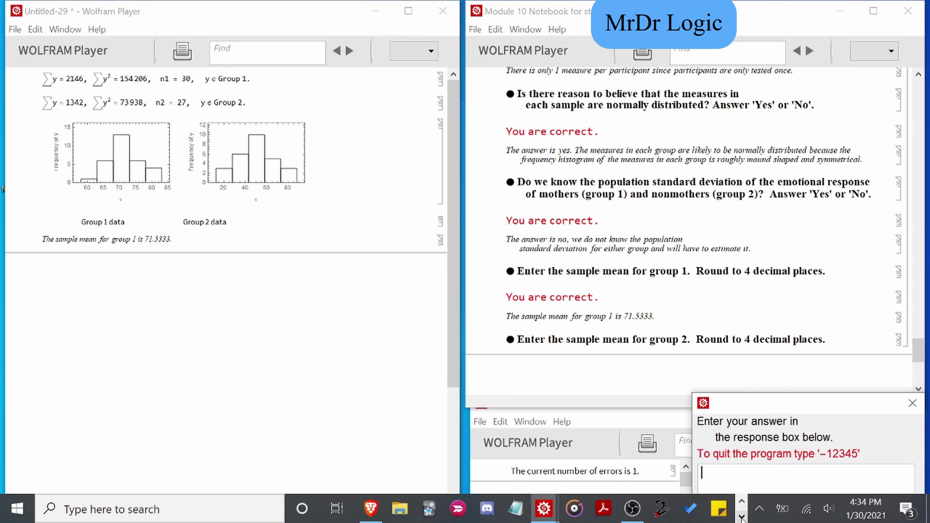
pyautogui.click(419, 507)
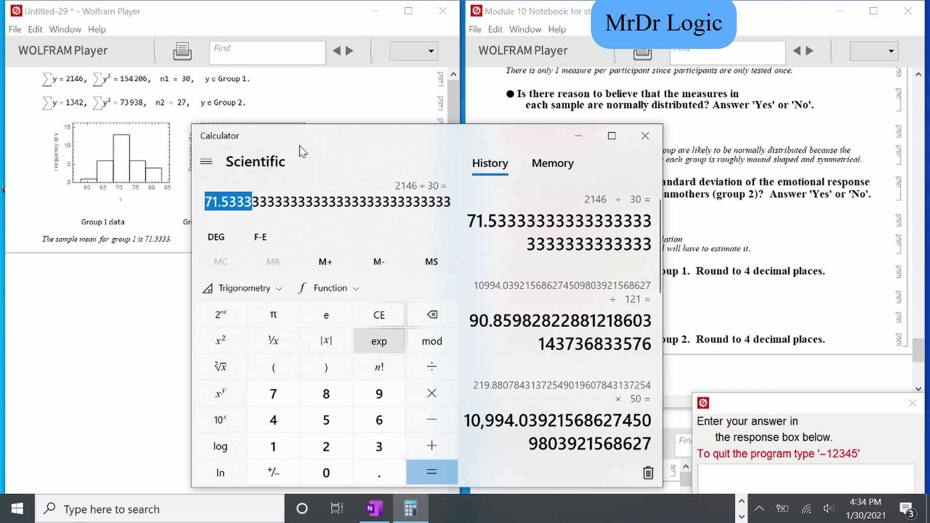
pyautogui.write('1342')
pyautogui.press('/')
pyautogui.write('27')
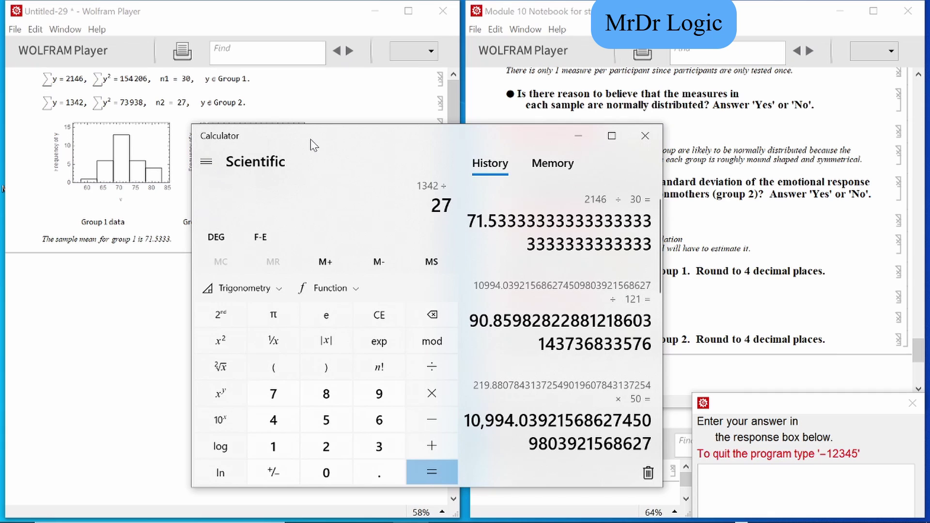
pyautogui.press('Return')
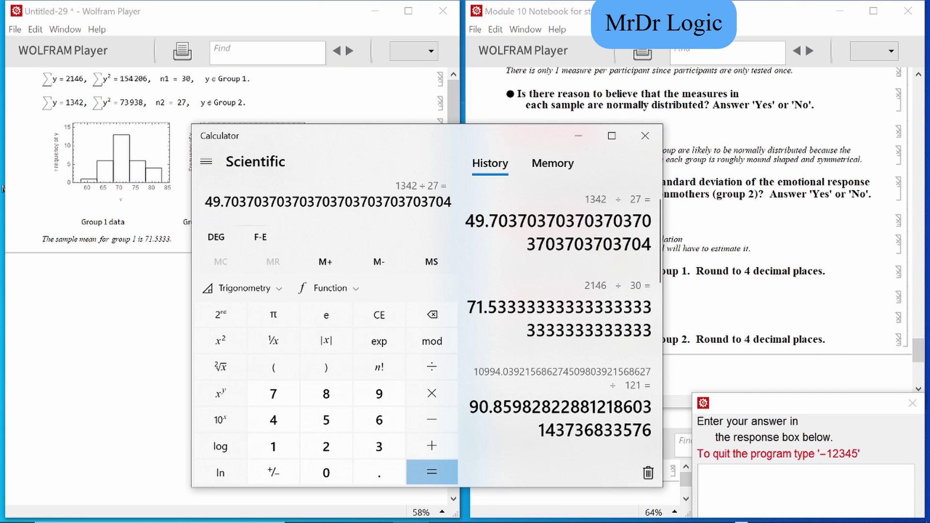
pyautogui.moveTo(254, 202); pyautogui.dragTo(182, 205)
pyautogui.click(865, 502)
pyautogui.hotkey('ctrl', 'v')
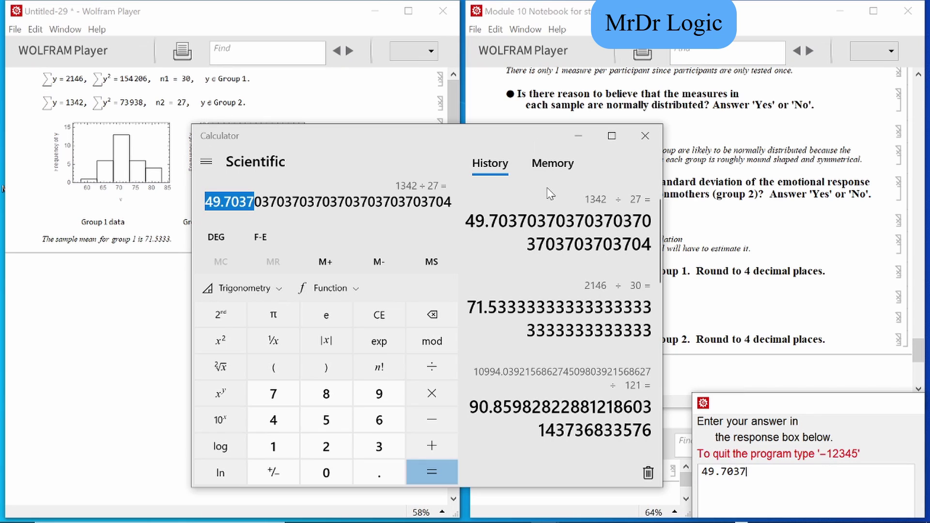
pyautogui.press('Return')
pyautogui.click(578, 135)
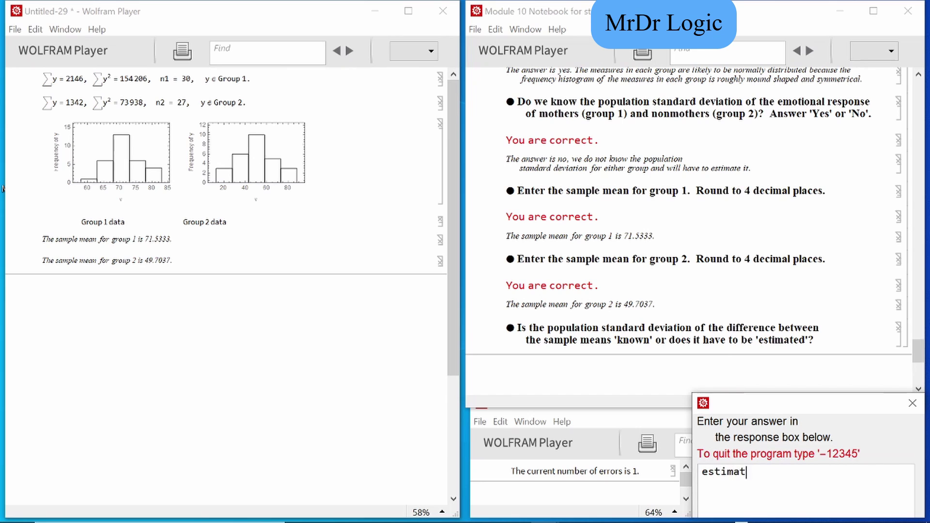
pyautogui.press('Return')
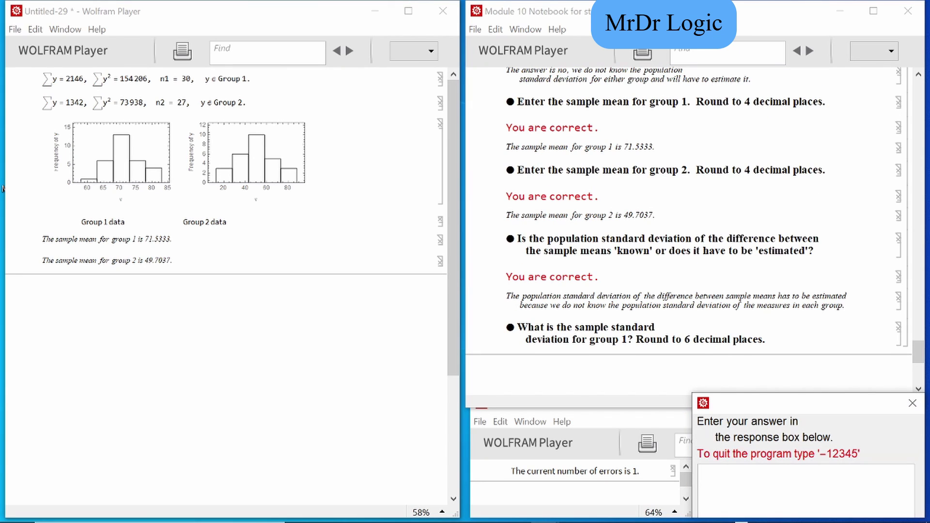
# In OneNote, ink s = √(Σy² with the black pen below the boxed formulas.
pyautogui.hotkey('alt', 'Tab')
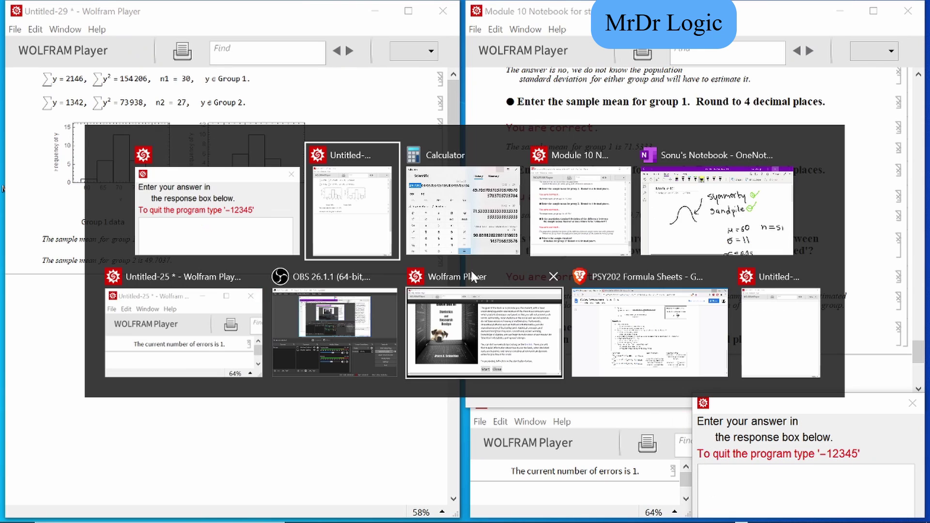
pyautogui.click(727, 216)
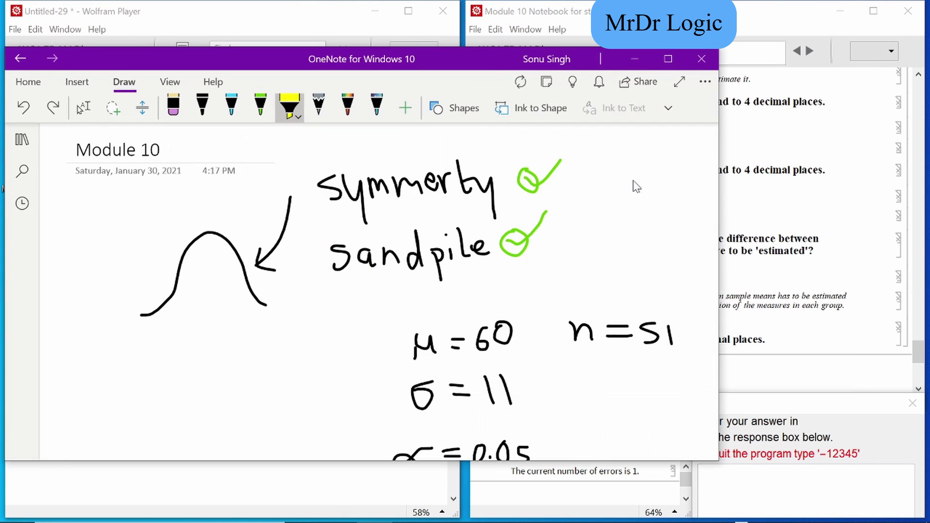
pyautogui.scroll(-15, 636, 191)
pyautogui.scroll(3, 636, 191)
pyautogui.scroll(-2, 636, 191)
pyautogui.scroll(-1, 636, 191)
pyautogui.click(202, 107)
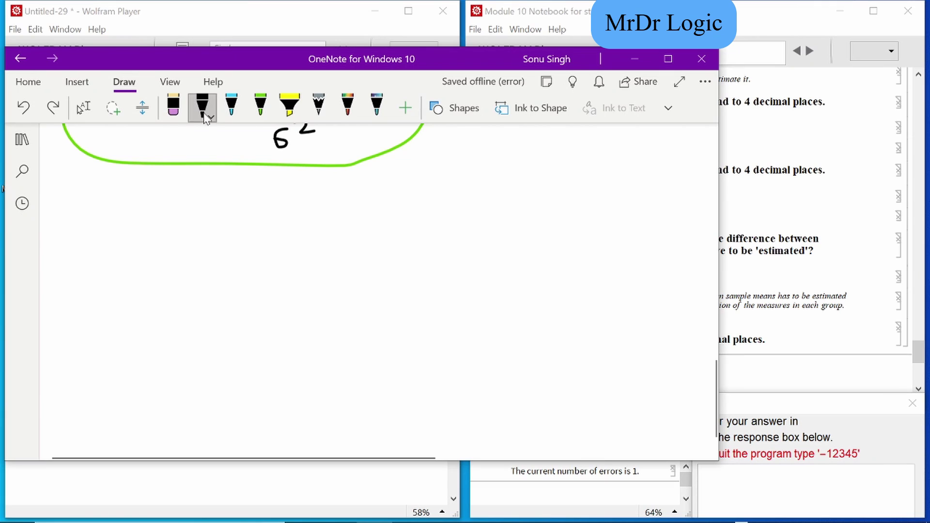
pyautogui.moveTo(118, 337)
pyautogui.mouseDown()
pyautogui.moveTo(110, 361)
pyautogui.moveTo(88, 362)
pyautogui.moveTo(142, 349)
pyautogui.mouseUp()
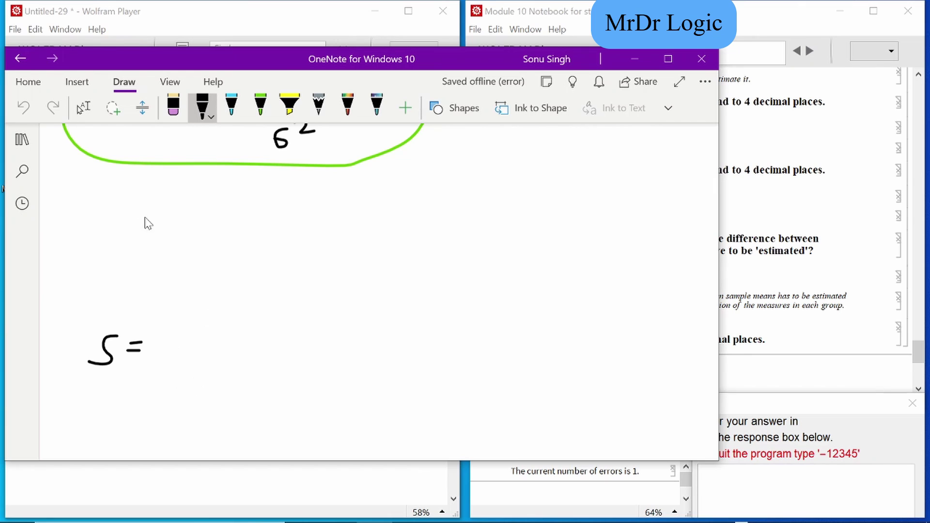
pyautogui.moveTo(159, 347)
pyautogui.mouseDown()
pyautogui.moveTo(193, 409)
pyautogui.moveTo(210, 245)
pyautogui.moveTo(575, 196)
pyautogui.mouseUp()
pyautogui.moveTo(260, 245)
pyautogui.mouseDown()
pyautogui.moveTo(242, 270)
pyautogui.moveTo(285, 277)
pyautogui.mouseUp()
pyautogui.moveTo(300, 243); pyautogui.dragTo(381, 259)
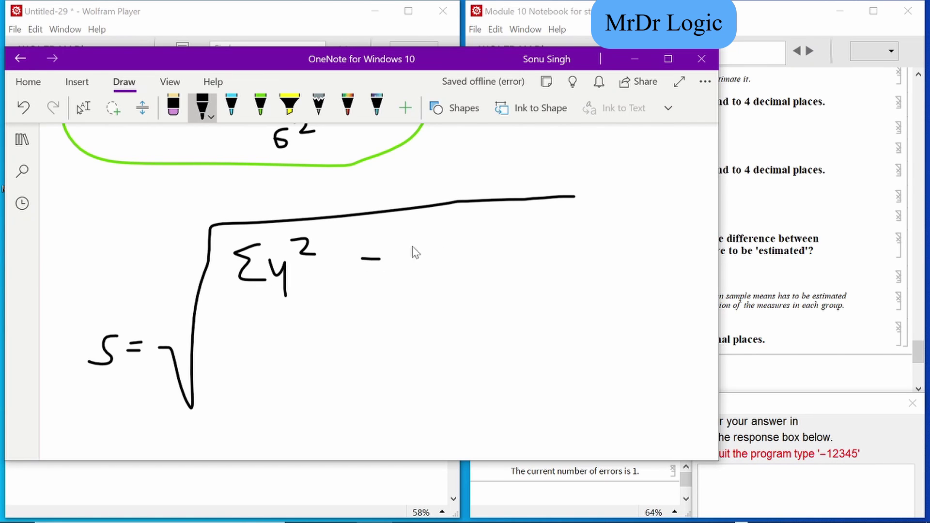
# Complete the formula with − (Σy)²/n over the denominator n − 1.
pyautogui.moveTo(423, 216)
pyautogui.mouseDown()
pyautogui.moveTo(421, 245)
pyautogui.moveTo(466, 227)
pyautogui.moveTo(461, 247)
pyautogui.moveTo(473, 245)
pyautogui.mouseUp()
pyautogui.moveTo(486, 213); pyautogui.dragTo(500, 222)
pyautogui.moveTo(423, 256); pyautogui.dragTo(489, 250)
pyautogui.moveTo(444, 275)
pyautogui.mouseDown()
pyautogui.moveTo(462, 263)
pyautogui.moveTo(467, 277)
pyautogui.mouseUp()
pyautogui.moveTo(240, 335); pyautogui.dragTo(470, 325)
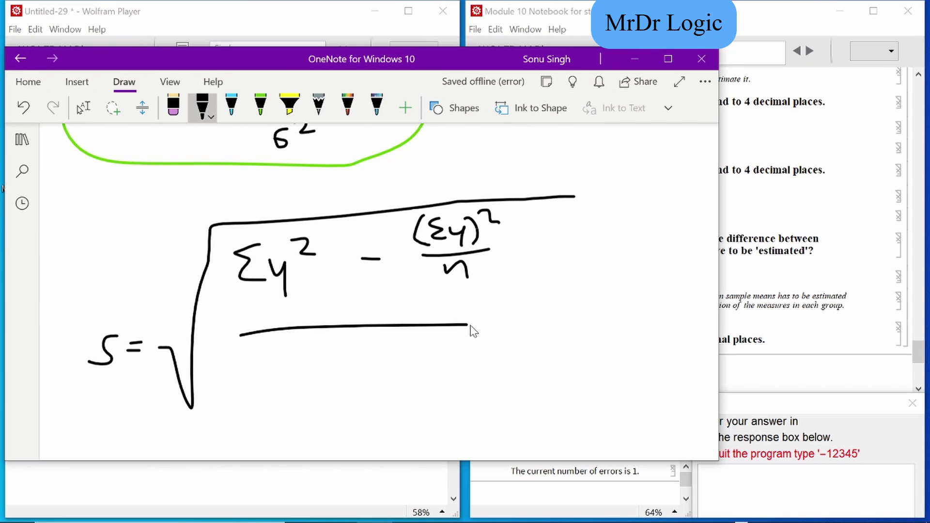
pyautogui.moveTo(268, 356)
pyautogui.mouseDown()
pyautogui.moveTo(268, 377)
pyautogui.moveTo(350, 359)
pyautogui.mouseUp()
pyautogui.moveTo(375, 337); pyautogui.dragTo(381, 384)
pyautogui.click(638, 68)
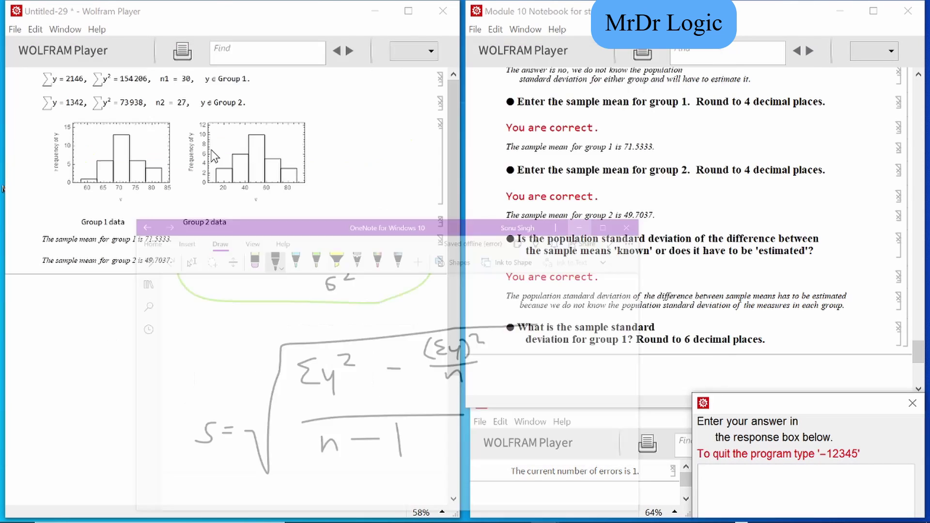
# In Calculator, compute 2146² ÷ 30 = 153,510.5333 for group 1.
pyautogui.hotkey('alt', 'Tab')
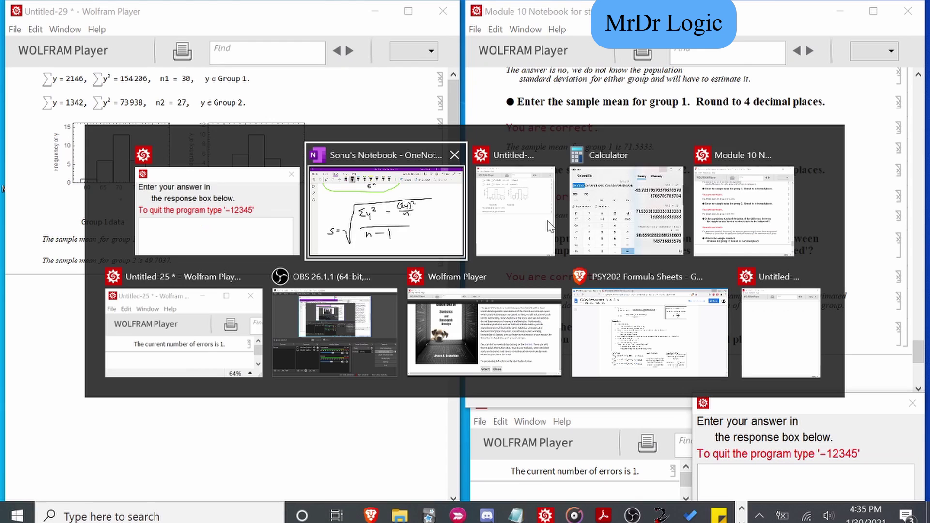
pyautogui.hotkey('alt', 'Tab')
pyautogui.hotkey('alt', 'Tab')
pyautogui.moveTo(407, 149); pyautogui.dragTo(519, 150)
pyautogui.click(490, 315)
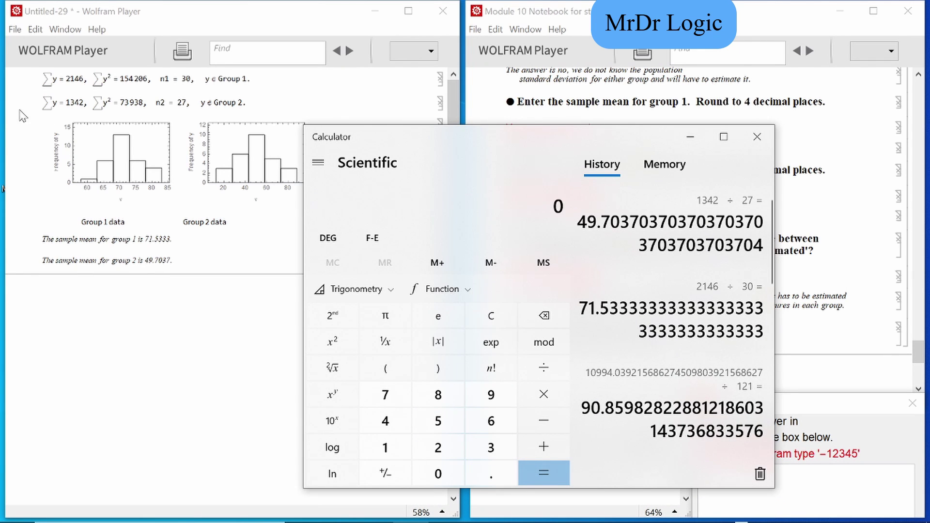
pyautogui.write('2146')
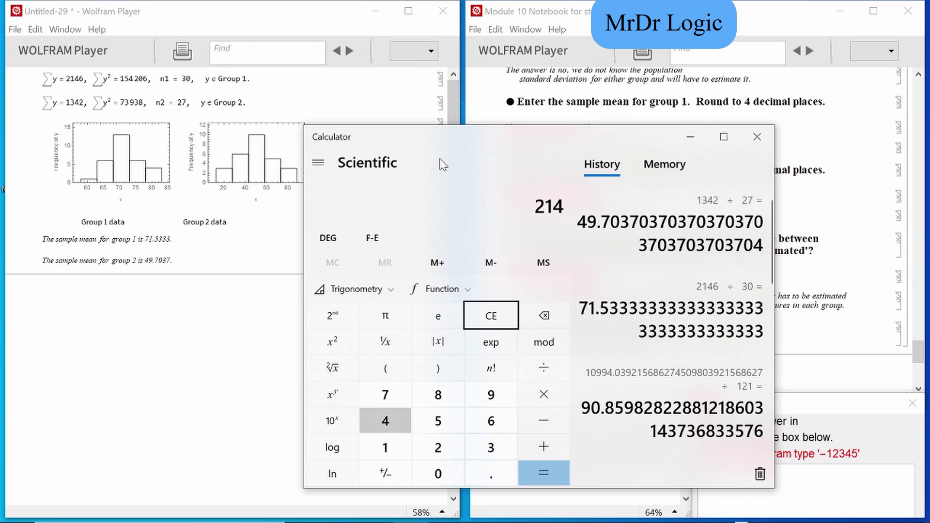
pyautogui.click(332, 341)
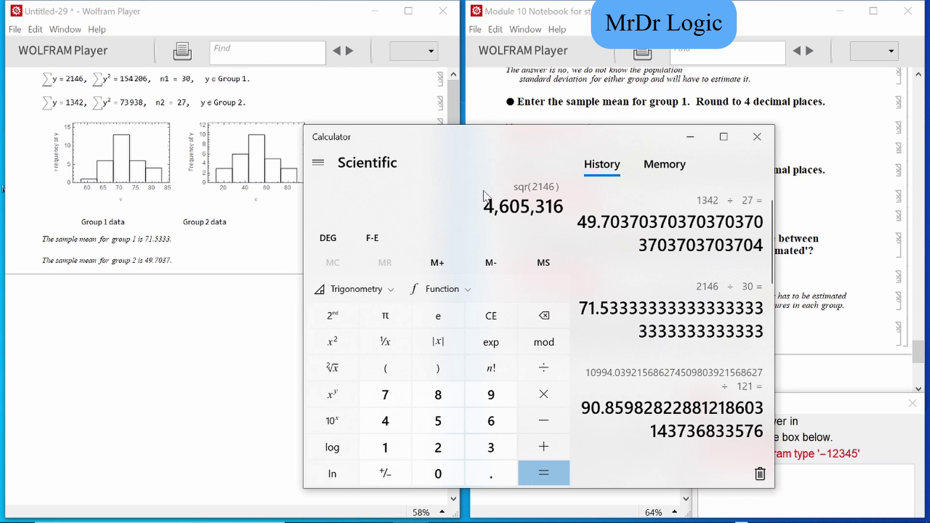
pyautogui.press('/')
pyautogui.write('30')
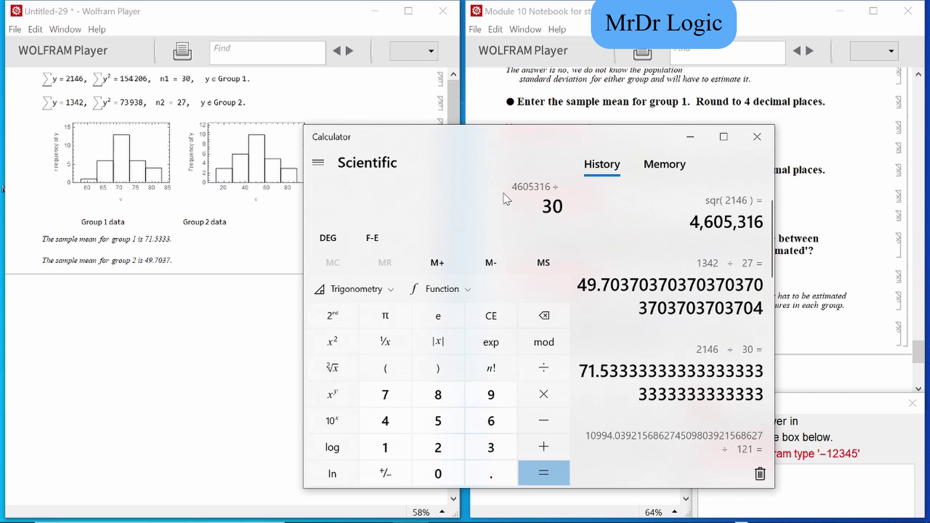
pyautogui.press('Return')
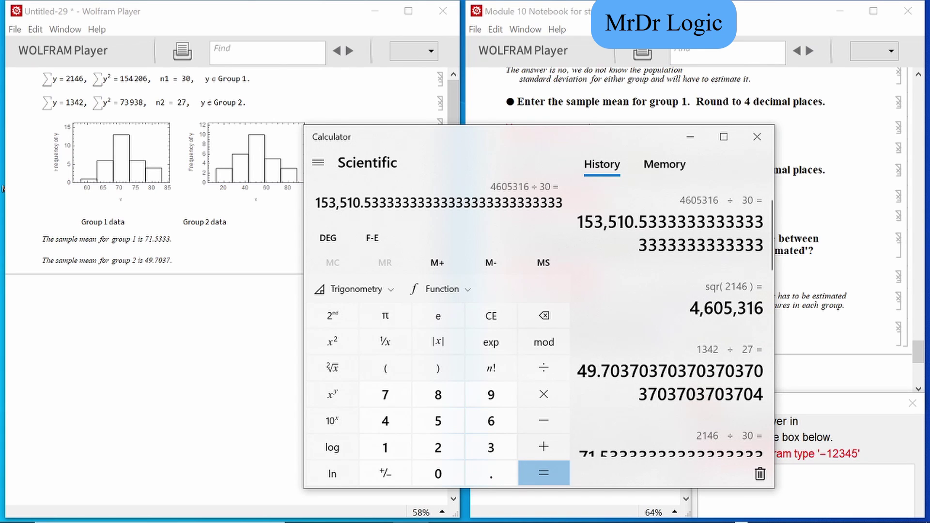
# Subtract it from 154206 and divide 695.4667 by 29 to get the variance.
pyautogui.write('154206')
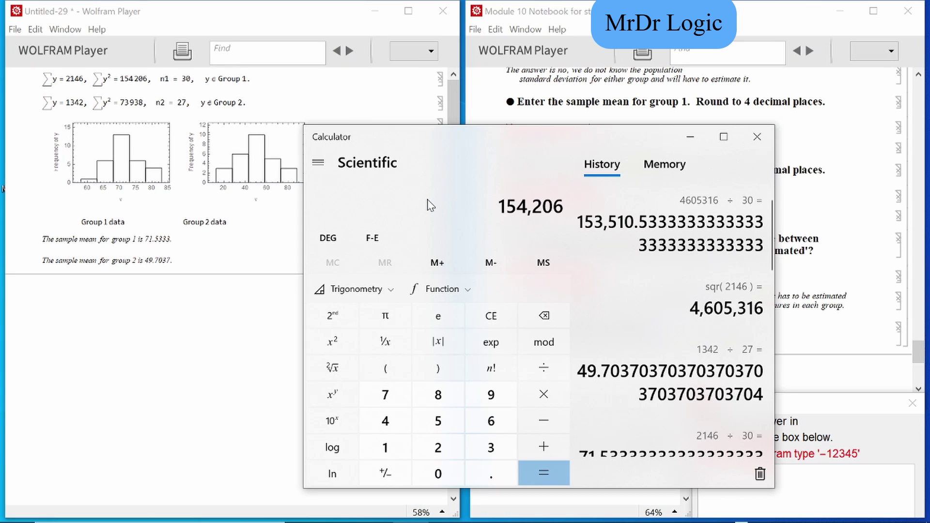
pyautogui.moveTo(763, 245); pyautogui.dragTo(577, 199)
pyautogui.hotkey('ctrl', 'c')
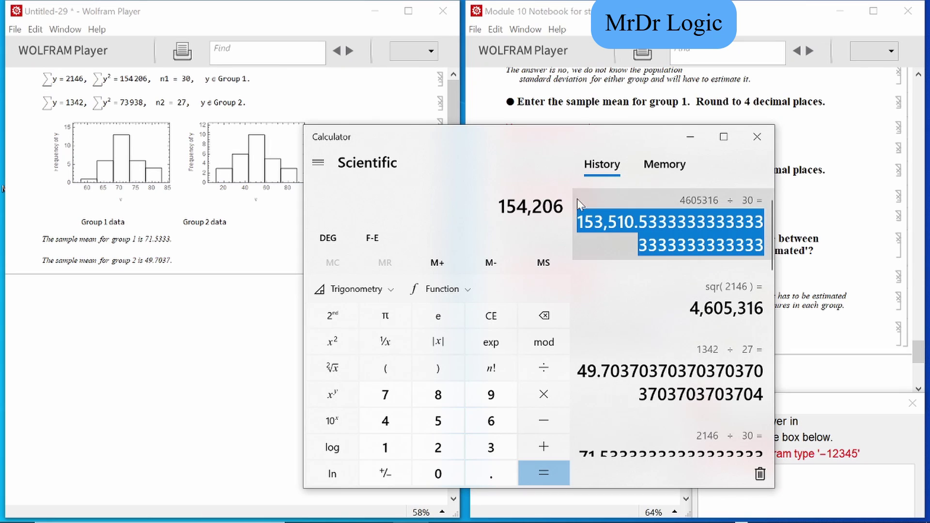
pyautogui.press('-')
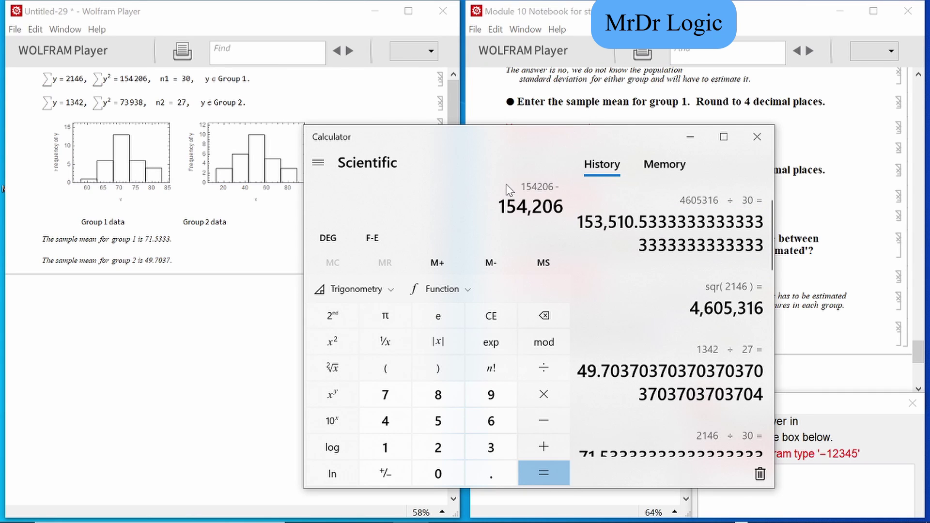
pyautogui.hotkey('ctrl', 'v')
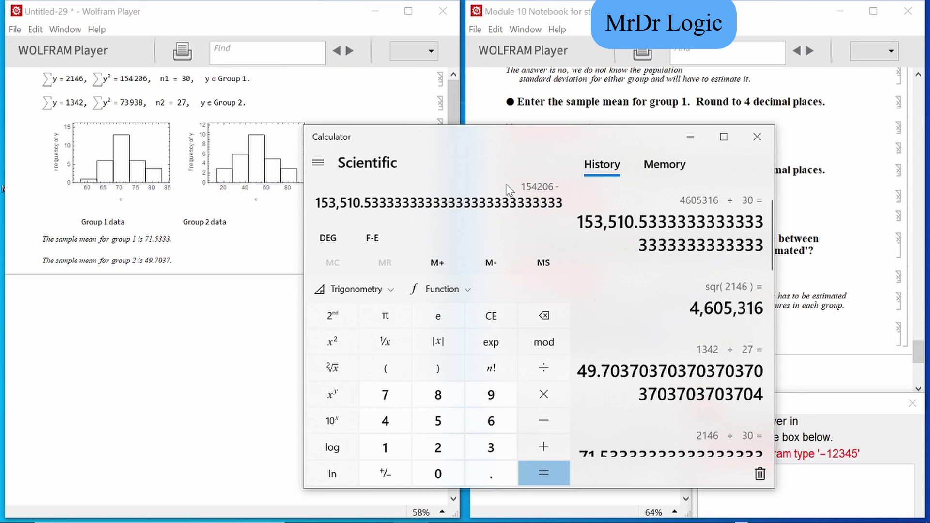
pyautogui.press('Return')
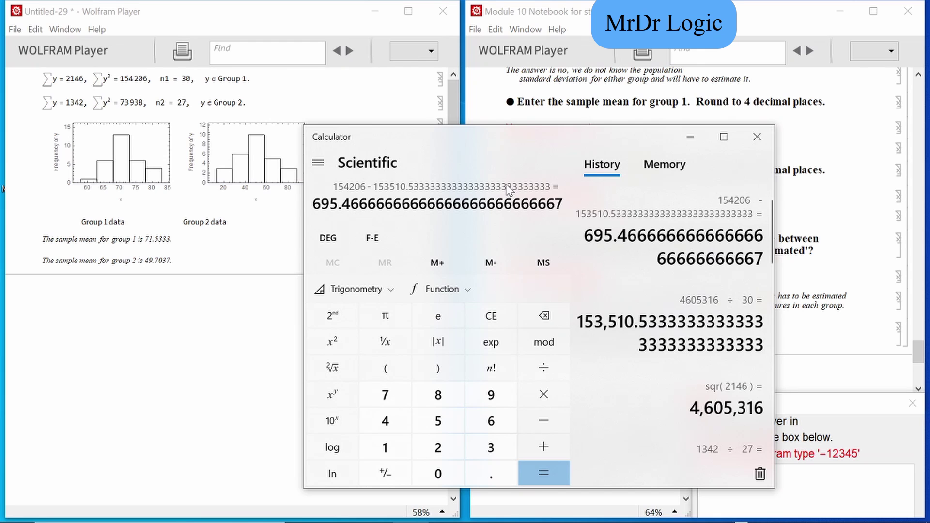
pyautogui.press('/')
pyautogui.write('29')
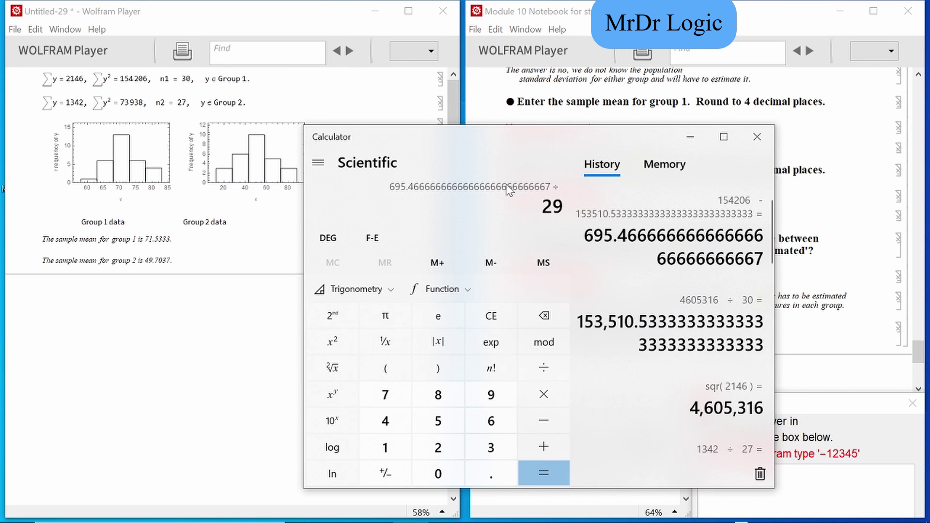
pyautogui.press('Return')
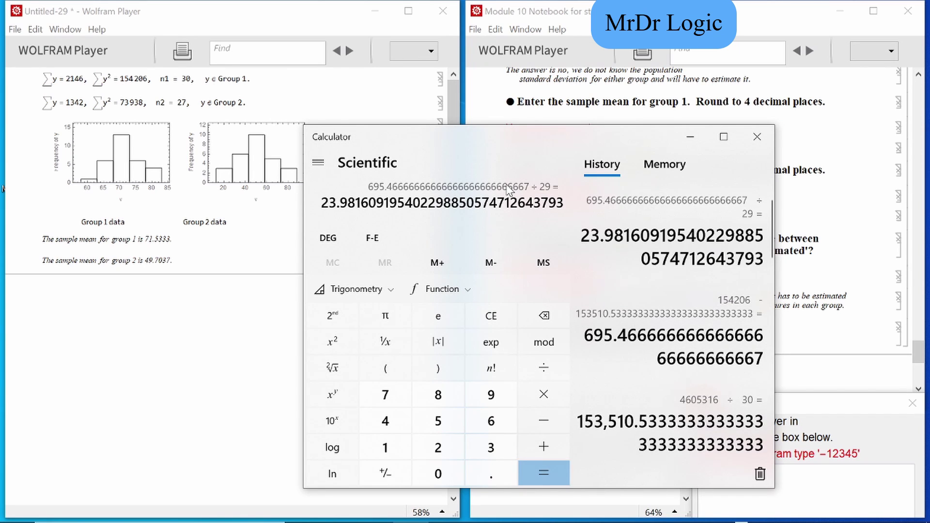
# Take the square root and submit 4.897102 as group 1's standard deviation.
pyautogui.click(342, 367)
pyautogui.write('/29')
pyautogui.click(544, 469)
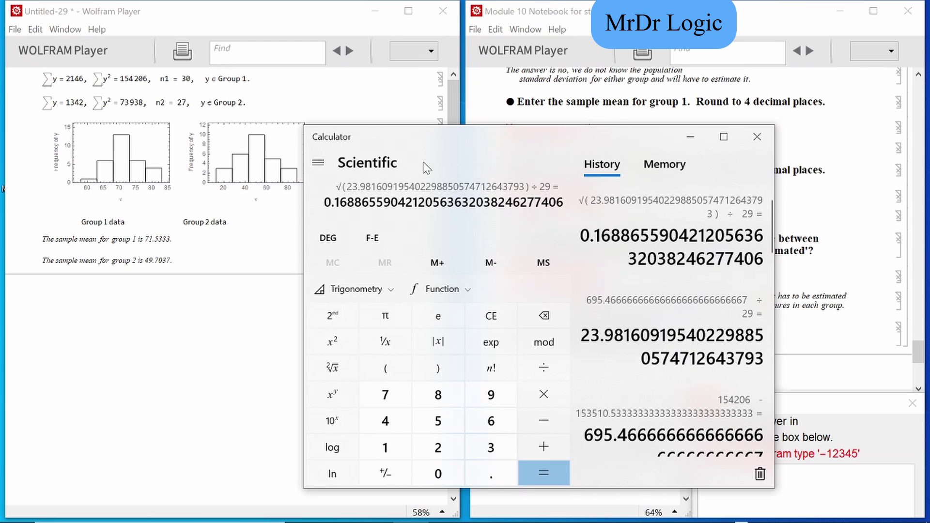
pyautogui.write('*29')
pyautogui.press('Return')
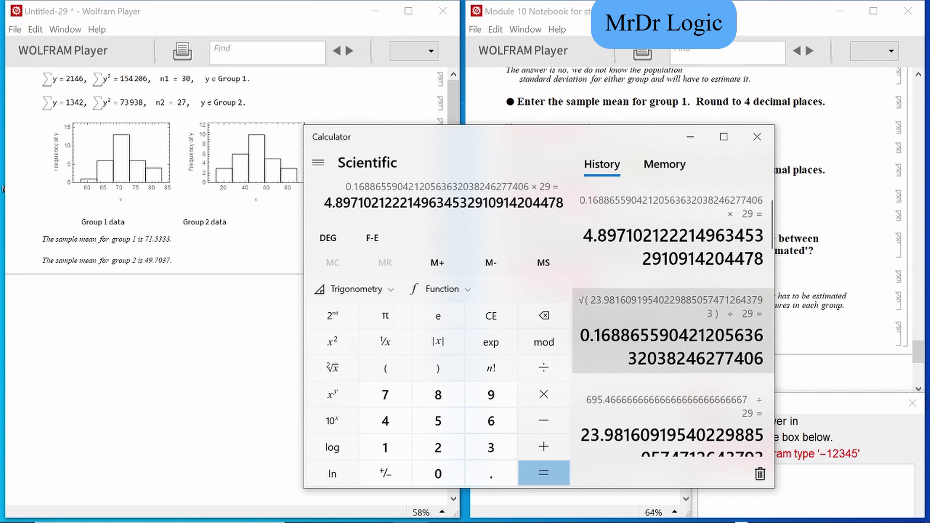
pyautogui.moveTo(583, 136); pyautogui.dragTo(419, 131)
pyautogui.moveTo(418, 231); pyautogui.dragTo(488, 231)
pyautogui.hotkey('ctrl', 'c')
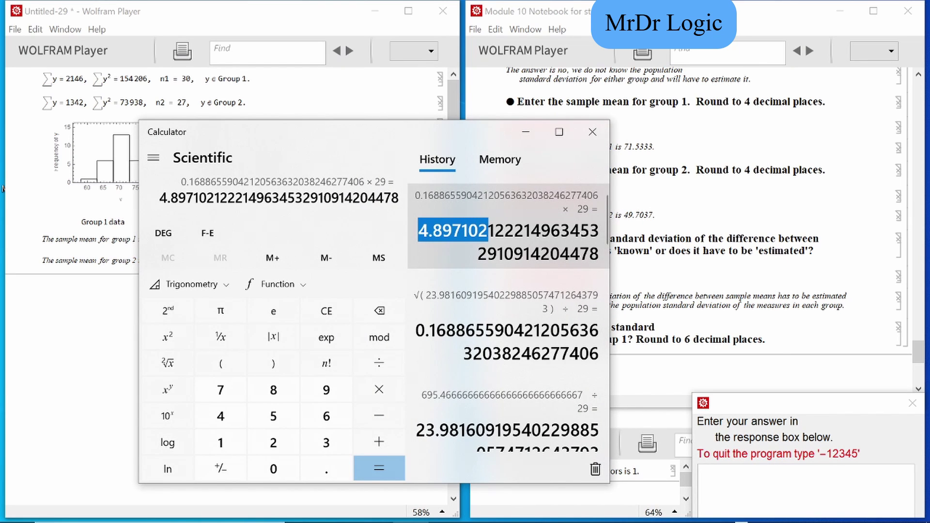
pyautogui.click(722, 486)
pyautogui.hotkey('ctrl', 'v')
pyautogui.press('Return')
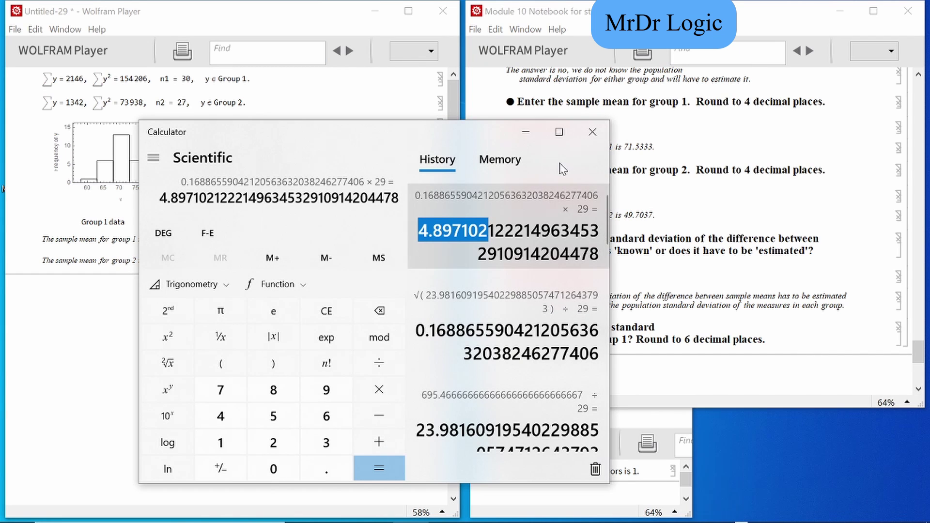
pyautogui.click(529, 132)
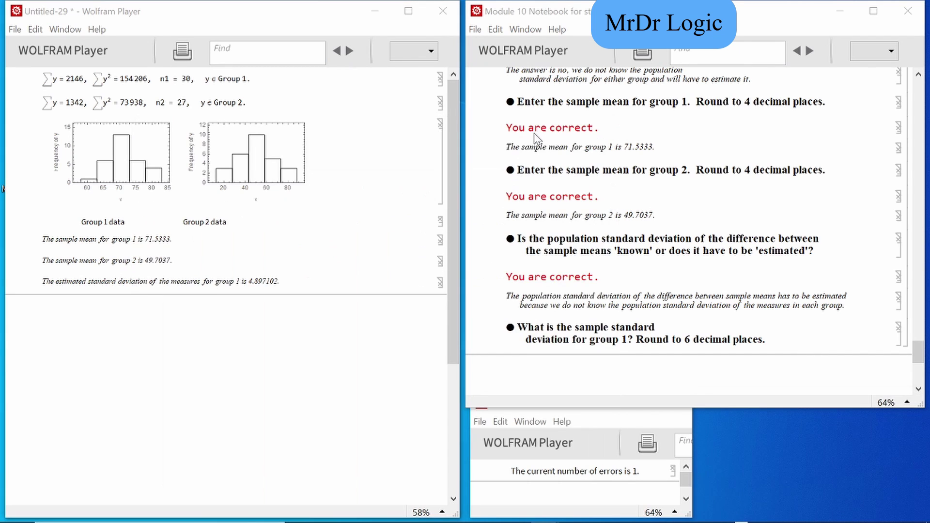
pyautogui.hotkey('alt', 'Tab')
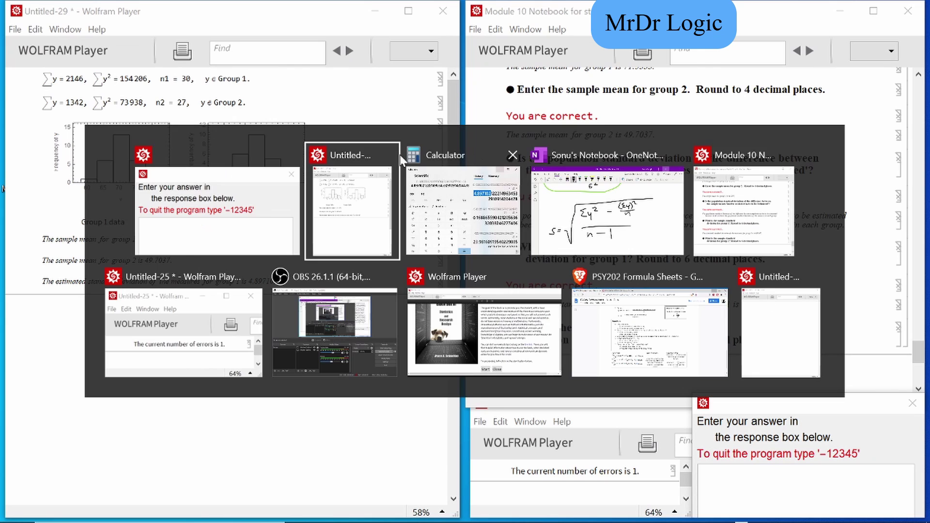
# In Calculator, compute 1342² ÷ 27 = 66,702.37 for group 2.
pyautogui.click(481, 198)
pyautogui.moveTo(374, 136); pyautogui.dragTo(468, 128)
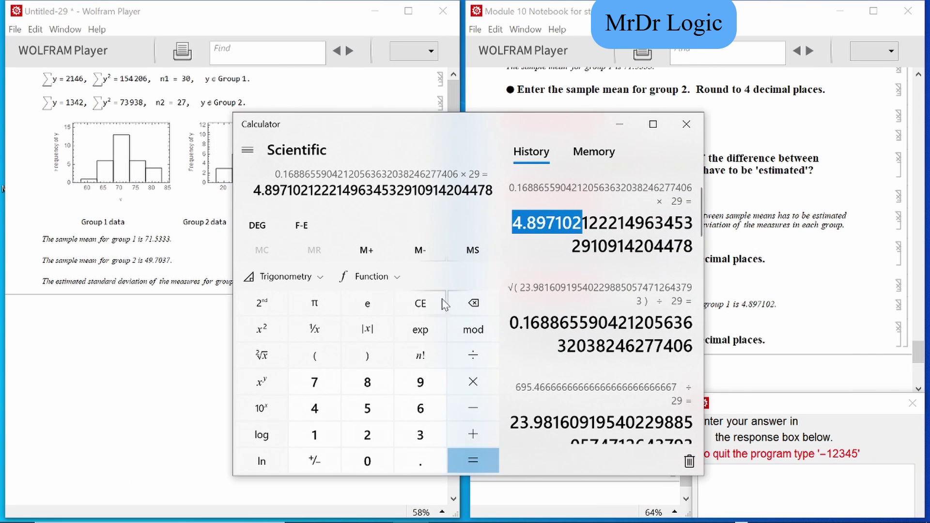
pyautogui.click(420, 303)
pyautogui.write('1342')
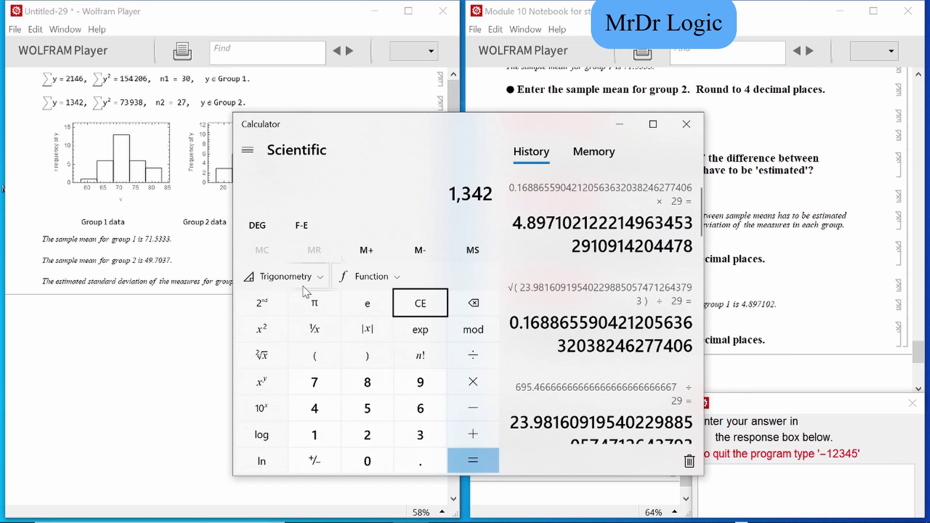
pyautogui.click(262, 330)
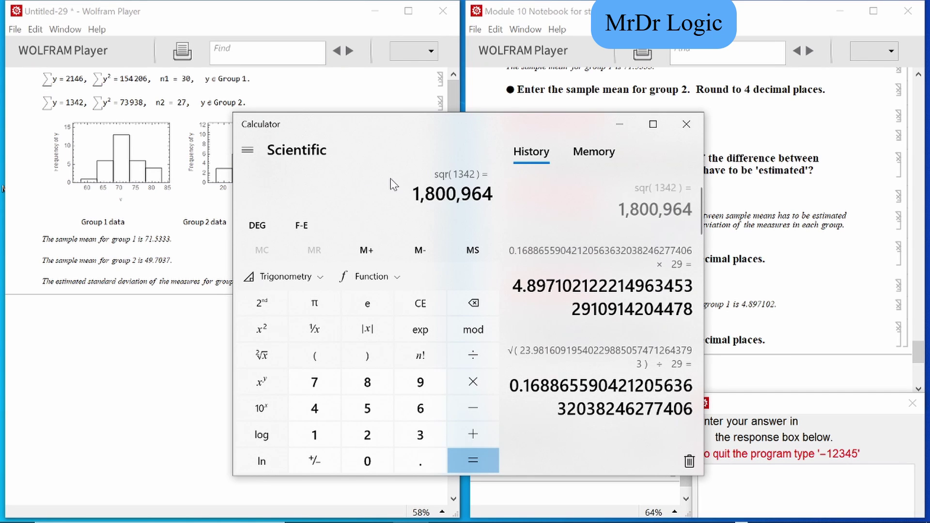
pyautogui.write('/27')
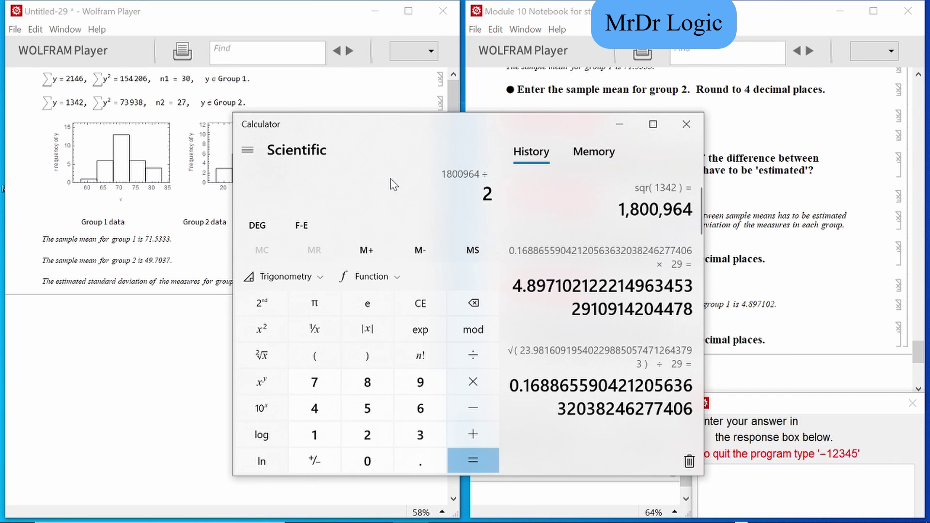
pyautogui.press('Return')
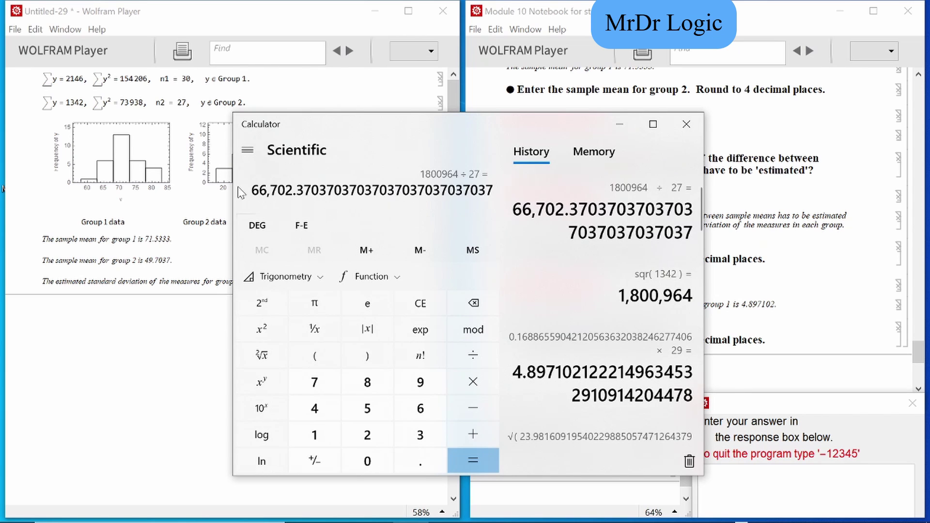
pyautogui.moveTo(251, 190); pyautogui.dragTo(494, 190)
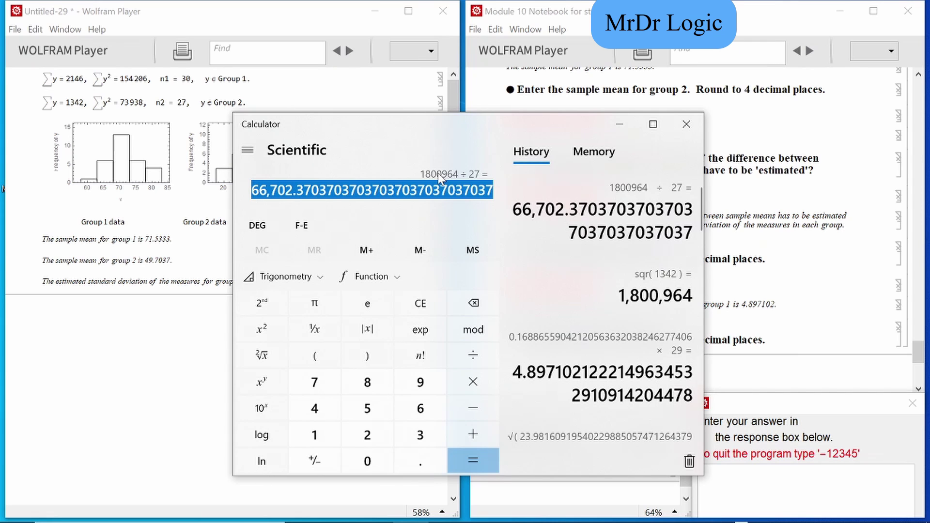
# Subtract it from 73938, divide 7,235.63 by 26, and take the square root.
pyautogui.write('73938')
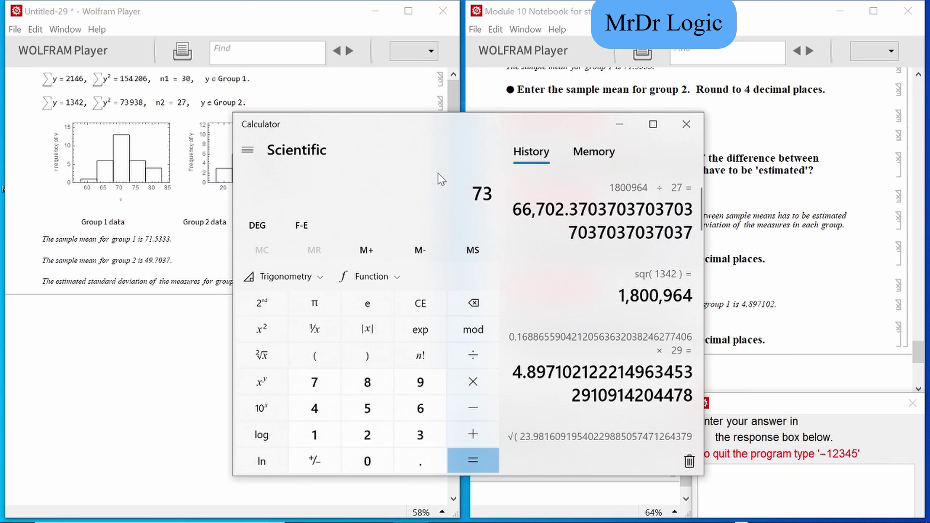
pyautogui.press('-')
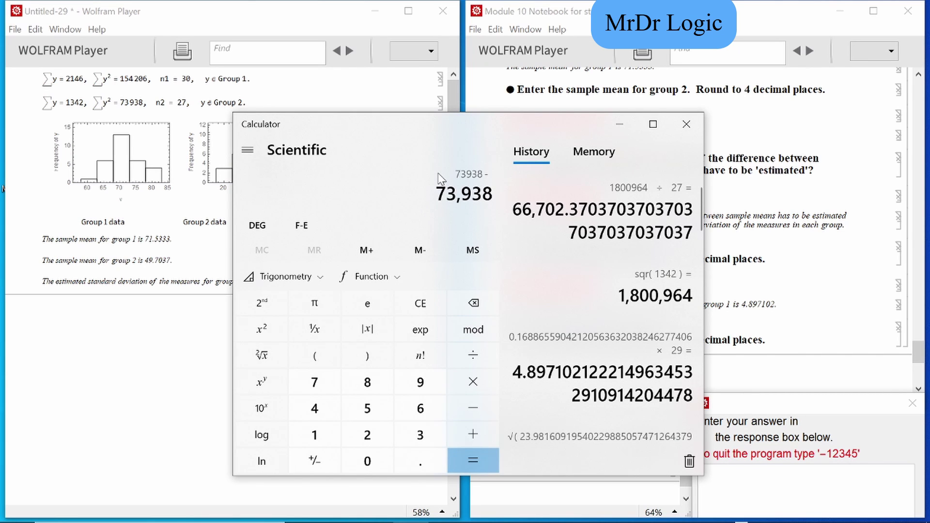
pyautogui.write('66,702.370370370370370370370370370')
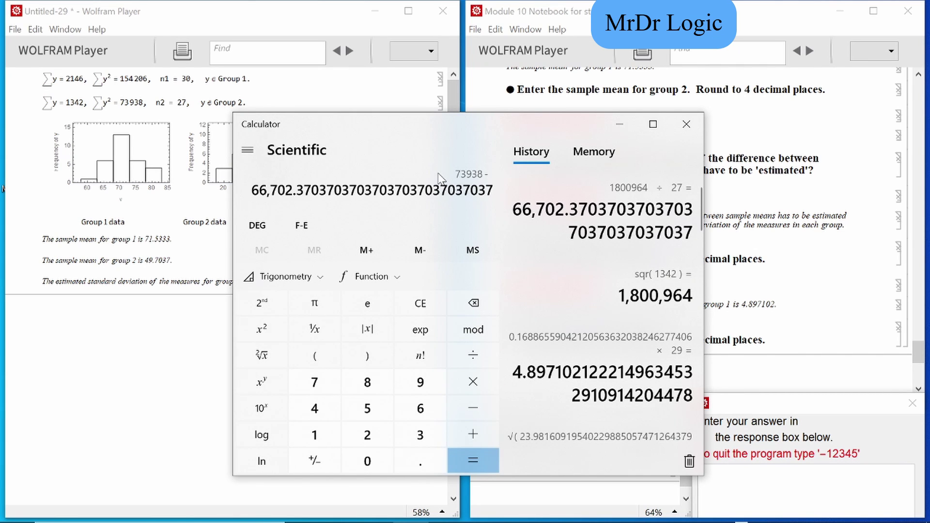
pyautogui.press('Return')
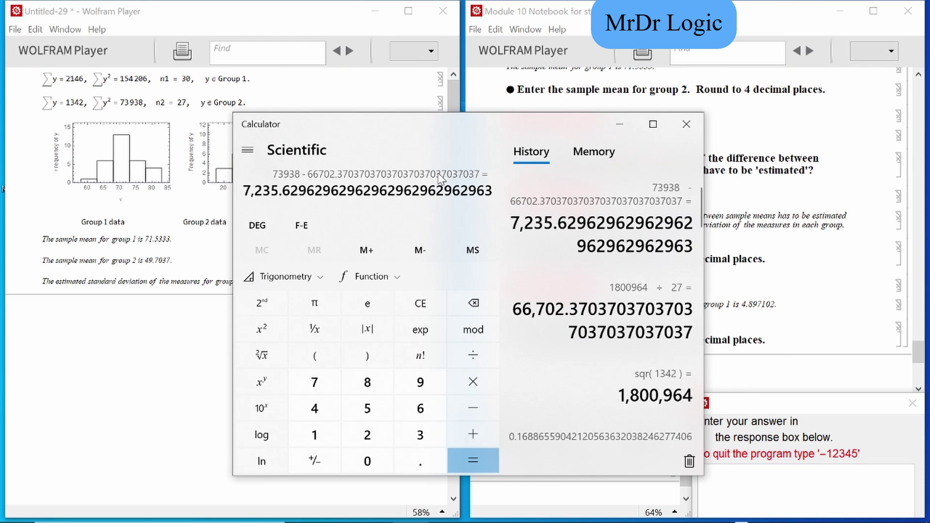
pyautogui.press('/')
pyautogui.write('26')
pyautogui.press('Return')
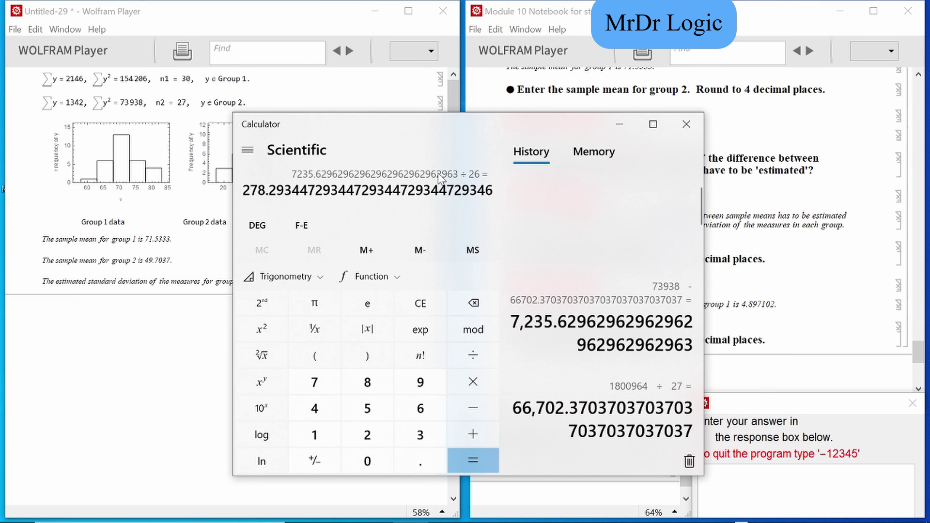
pyautogui.press('@')
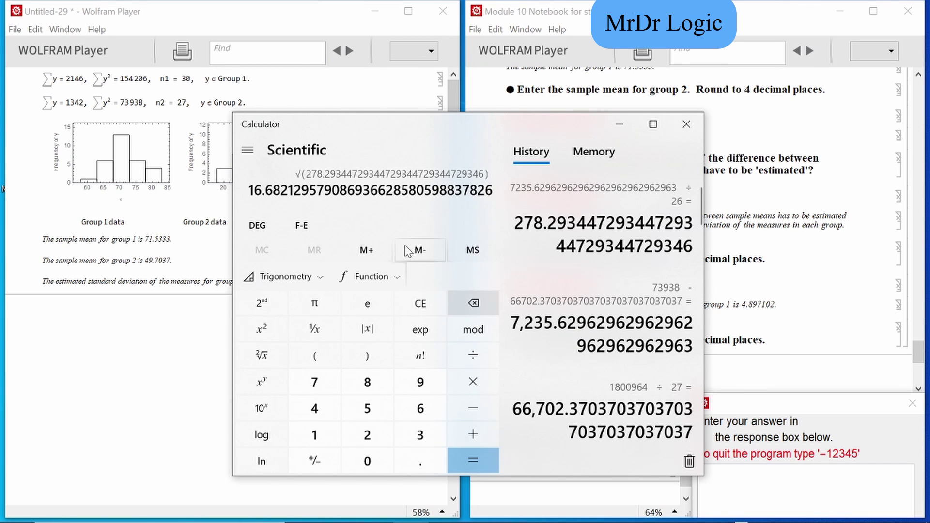
# Submit 16.68213 as group 2's standard deviation.
pyautogui.moveTo(249, 190); pyautogui.dragTo(309, 190)
pyautogui.hotkey('ctrl', 'c')
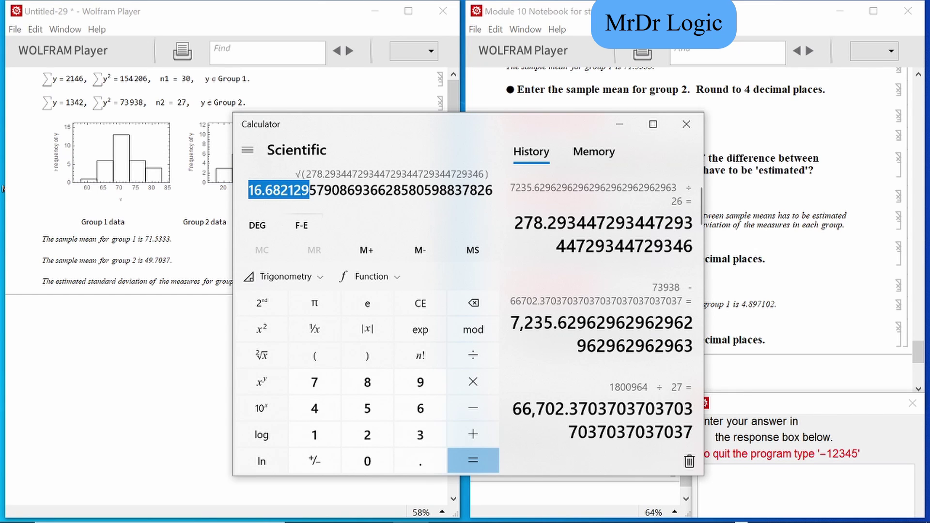
pyautogui.click(774, 477)
pyautogui.hotkey('ctrl', 'v')
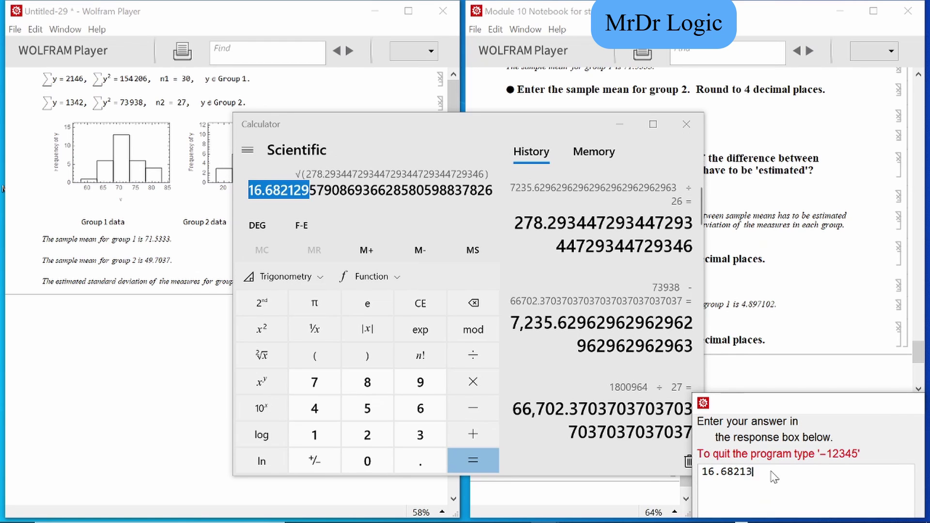
pyautogui.press('Return')
pyautogui.click(620, 124)
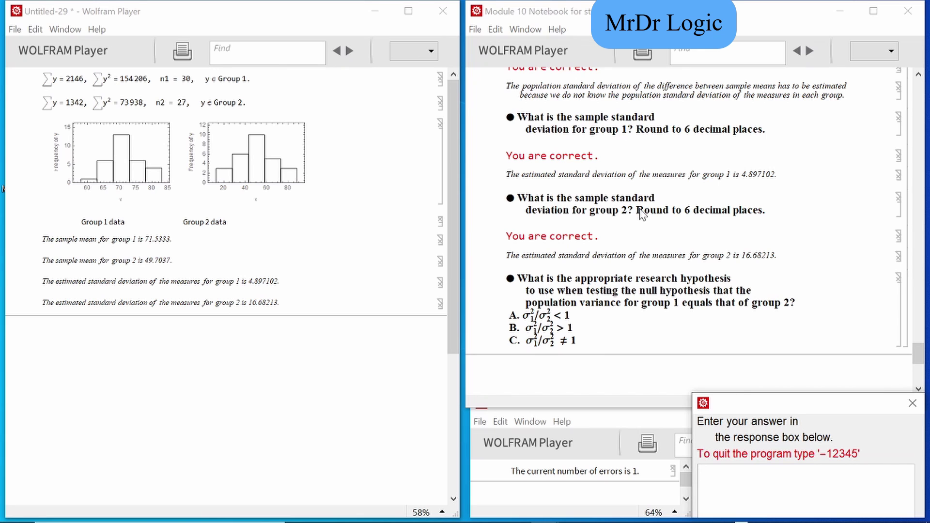
# Answer the research hypothesis, trying b and c before a (σ1²/σ2² < 1) is accepted.
pyautogui.scroll(5, 722, 311)
pyautogui.scroll(8, 722, 311)
pyautogui.scroll(5, 723, 311)
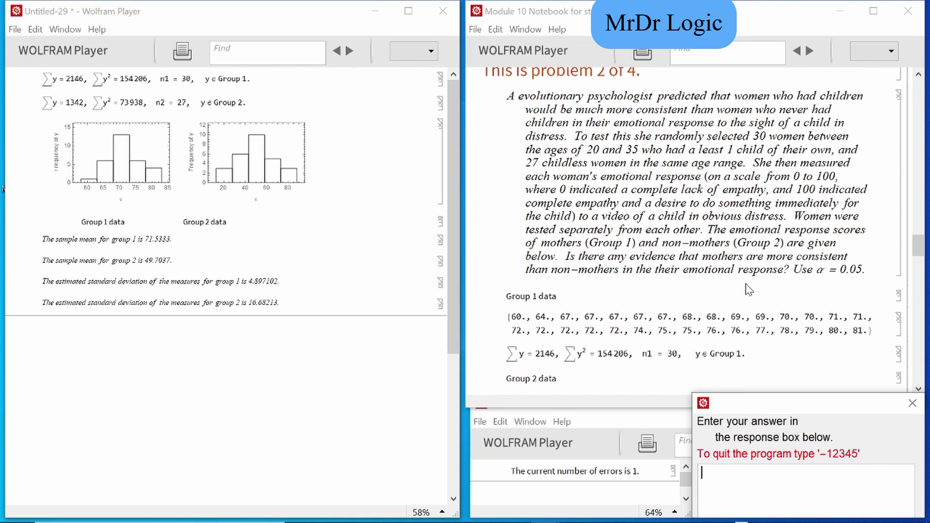
pyautogui.scroll(-20, 764, 290)
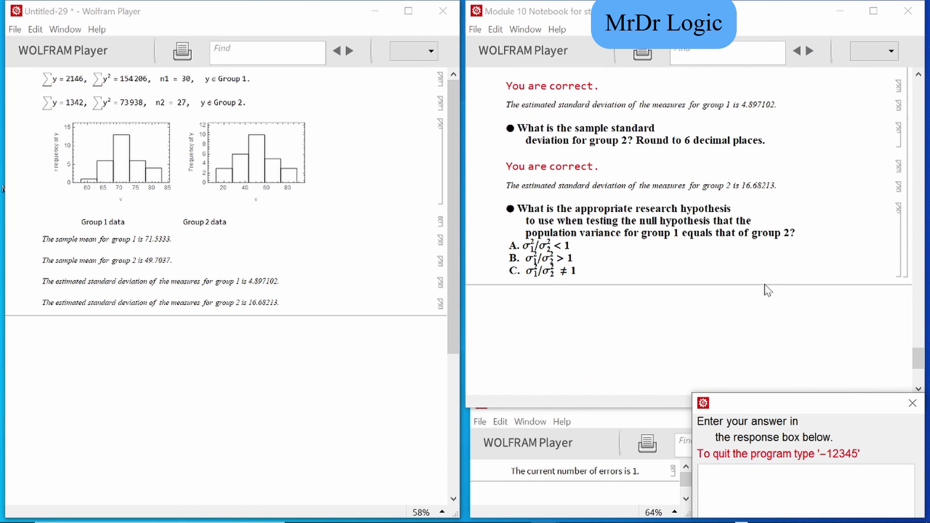
pyautogui.write('b')
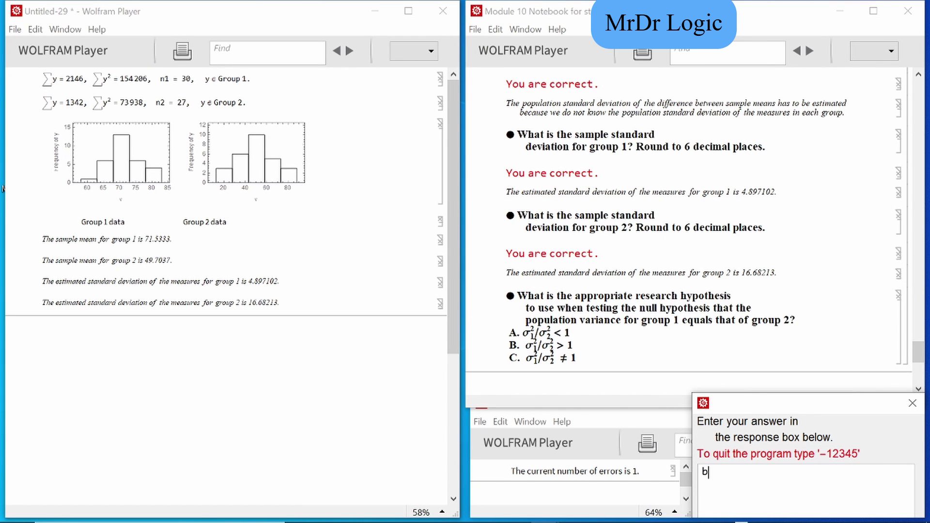
pyautogui.press('Return')
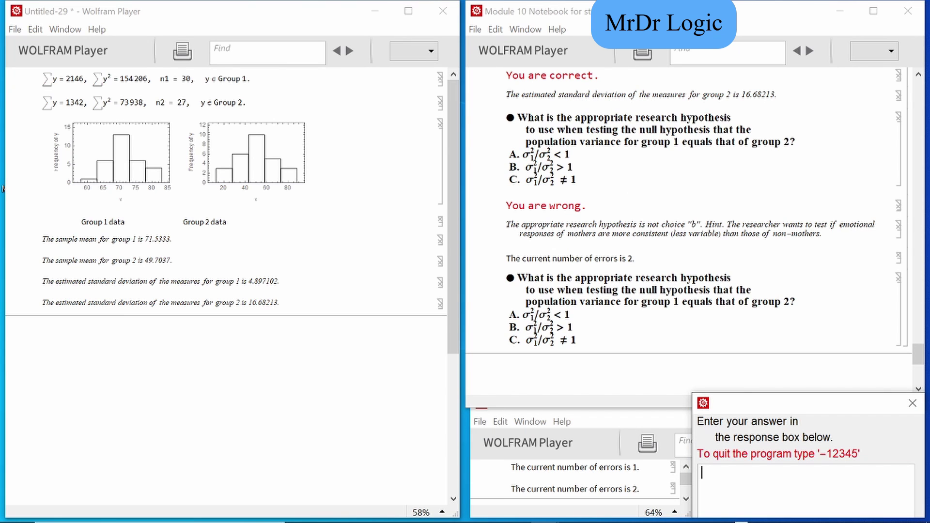
pyautogui.press('Return')
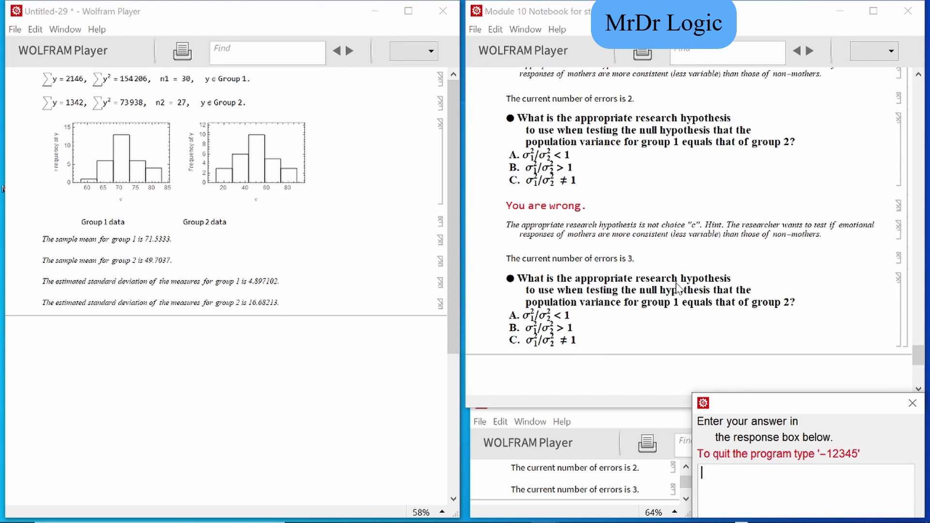
pyautogui.write('a')
pyautogui.press('Return')
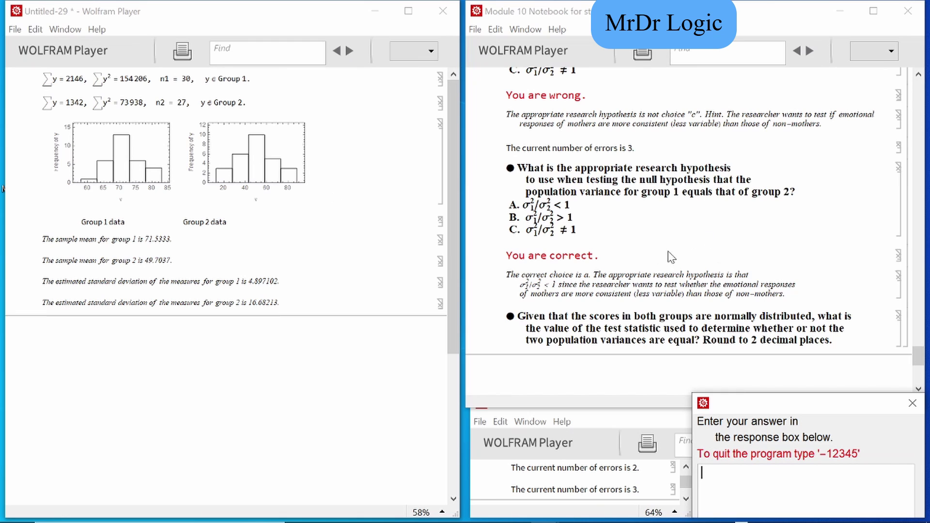
pyautogui.scroll(20, 671, 257)
pyautogui.scroll(15, 754, 279)
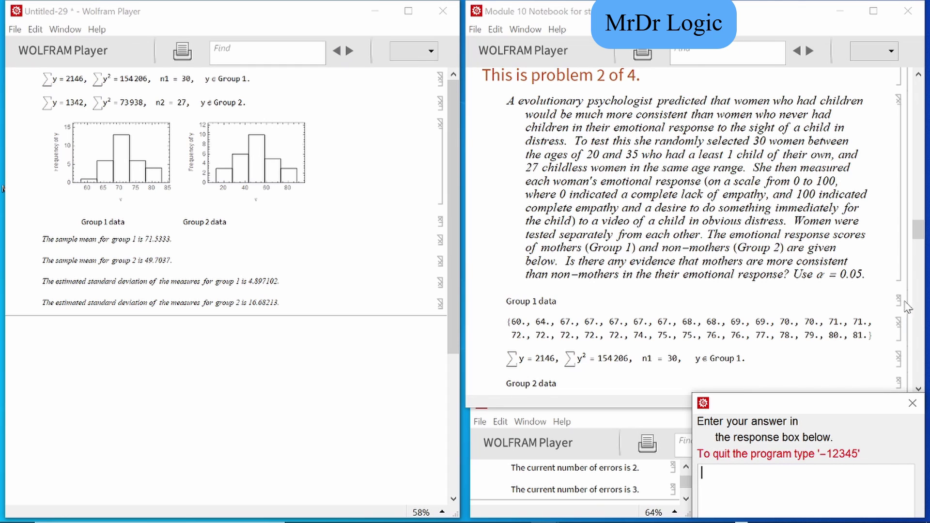
# Scroll down to the variance-ratio test statistic question, then switch back to the OneNote notes.
pyautogui.scroll(-20, 685, 262)
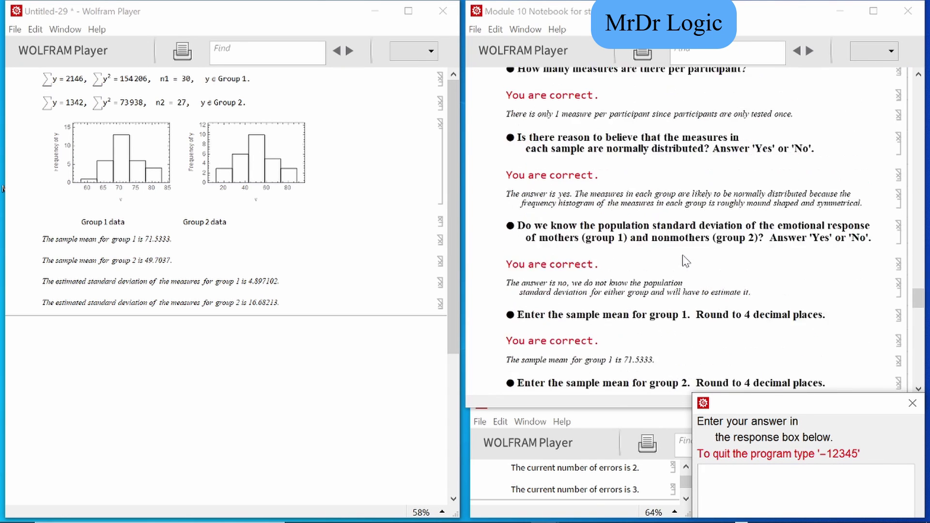
pyautogui.scroll(-3, 684, 252)
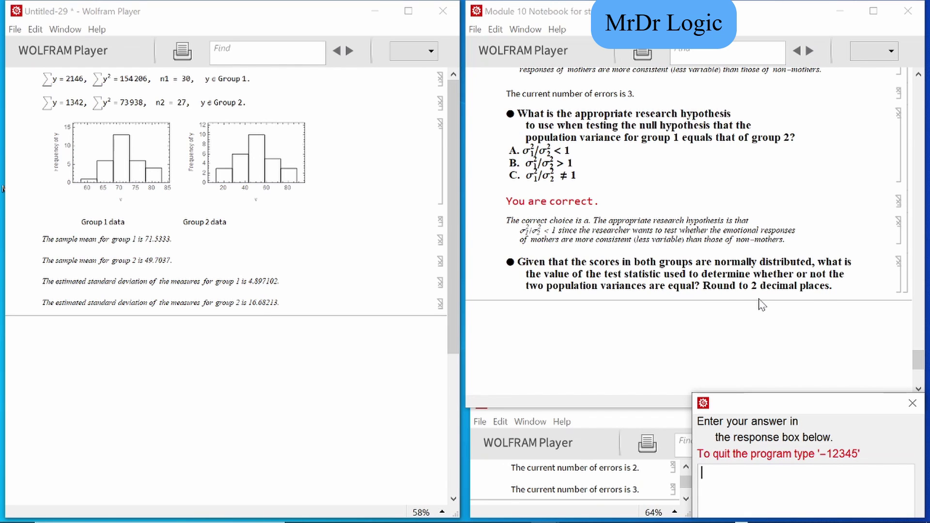
pyautogui.moveTo(632, 507)
pyautogui.hotkey('alt', 'Tab')
# Handwrite the fraction s₁²/s₂² on the OneNote formula page.
pyautogui.click(611, 223)
pyautogui.scroll(-5, 363, 268)
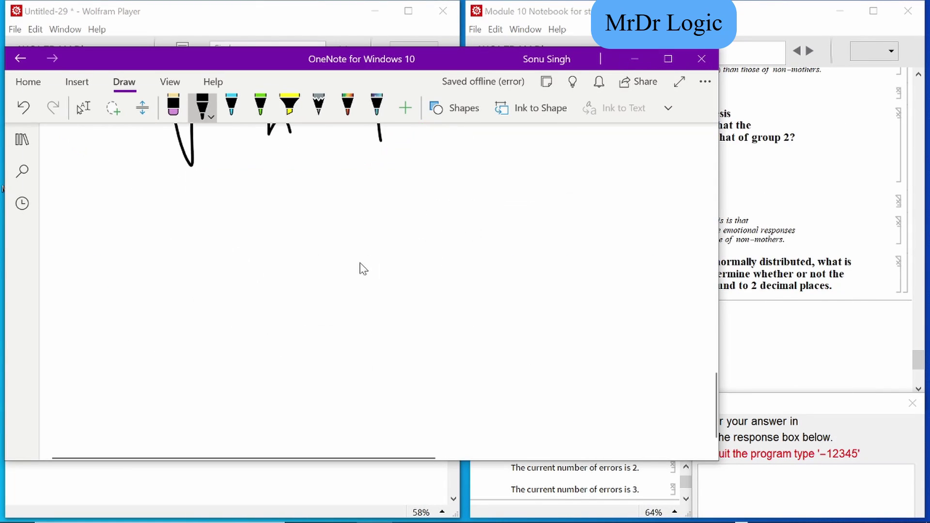
pyautogui.moveTo(137, 271)
pyautogui.mouseDown()
pyautogui.moveTo(119, 274)
pyautogui.moveTo(122, 298)
pyautogui.mouseUp()
pyautogui.scroll(1, 164, 280)
pyautogui.scroll(4, 145, 286)
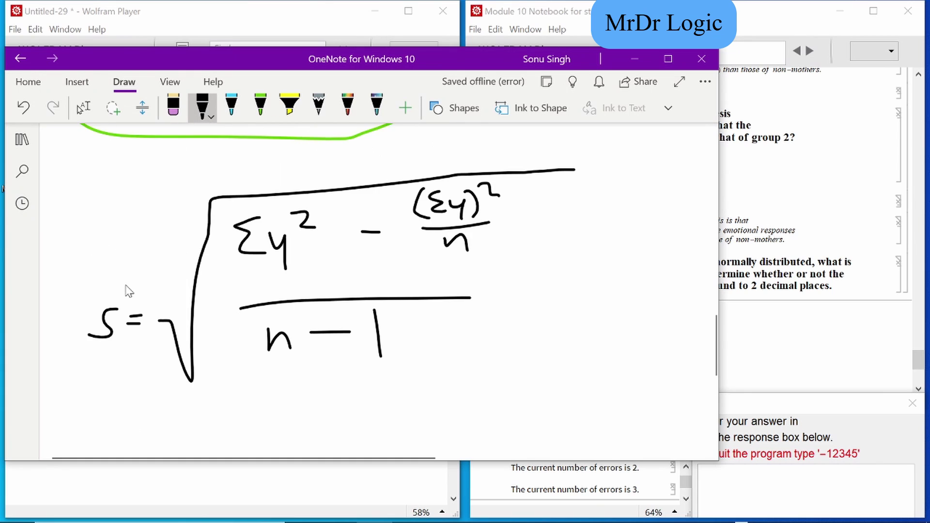
pyautogui.scroll(-5, 291, 247)
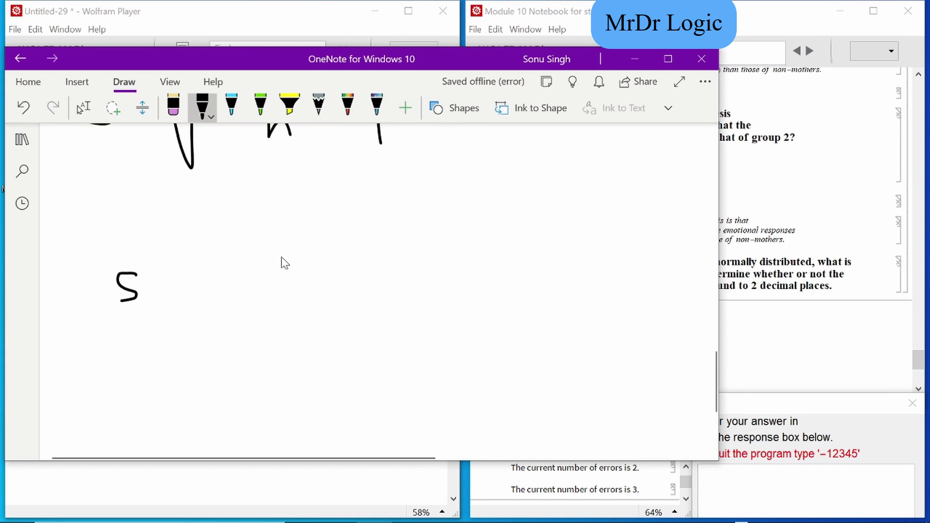
pyautogui.moveTo(147, 290); pyautogui.dragTo(153, 306)
pyautogui.moveTo(162, 250); pyautogui.dragTo(175, 271)
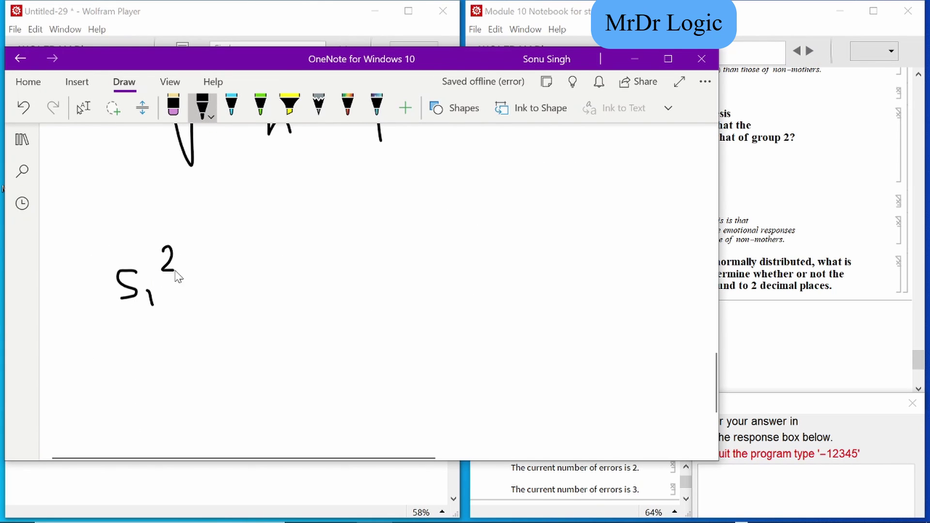
pyautogui.moveTo(109, 330); pyautogui.dragTo(198, 315)
pyautogui.moveTo(147, 344)
pyautogui.mouseDown()
pyautogui.moveTo(133, 367)
pyautogui.moveTo(178, 372)
pyautogui.mouseUp()
pyautogui.moveTo(181, 333); pyautogui.dragTo(194, 347)
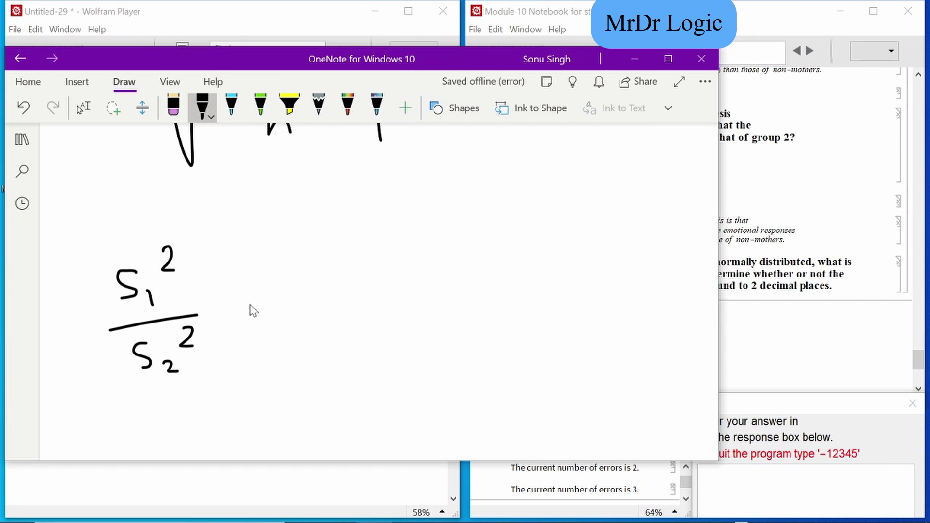
# Ink × (n₁−1)/(n₂−2) after the first fraction.
pyautogui.moveTo(231, 301); pyautogui.dragTo(249, 314)
pyautogui.moveTo(248, 298)
pyautogui.mouseDown()
pyautogui.moveTo(228, 319)
pyautogui.moveTo(383, 297)
pyautogui.mouseUp()
pyautogui.moveTo(289, 267)
pyautogui.mouseDown()
pyautogui.moveTo(314, 295)
pyautogui.moveTo(340, 270)
pyautogui.moveTo(356, 286)
pyautogui.mouseUp()
pyautogui.moveTo(286, 322)
pyautogui.mouseDown()
pyautogui.moveTo(302, 345)
pyautogui.moveTo(318, 347)
pyautogui.mouseUp()
pyautogui.moveTo(329, 332); pyautogui.dragTo(346, 330)
pyautogui.moveTo(357, 321)
pyautogui.mouseDown()
pyautogui.moveTo(376, 322)
pyautogui.moveTo(373, 343)
pyautogui.mouseUp()
# Draw arrows pointing at both fractions and minimize OneNote.
pyautogui.moveTo(92, 198); pyautogui.dragTo(122, 251)
pyautogui.moveTo(98, 247)
pyautogui.mouseDown()
pyautogui.moveTo(116, 251)
pyautogui.moveTo(125, 235)
pyautogui.mouseUp()
pyautogui.moveTo(420, 187)
pyautogui.mouseDown()
pyautogui.moveTo(387, 253)
pyautogui.moveTo(411, 249)
pyautogui.mouseUp()
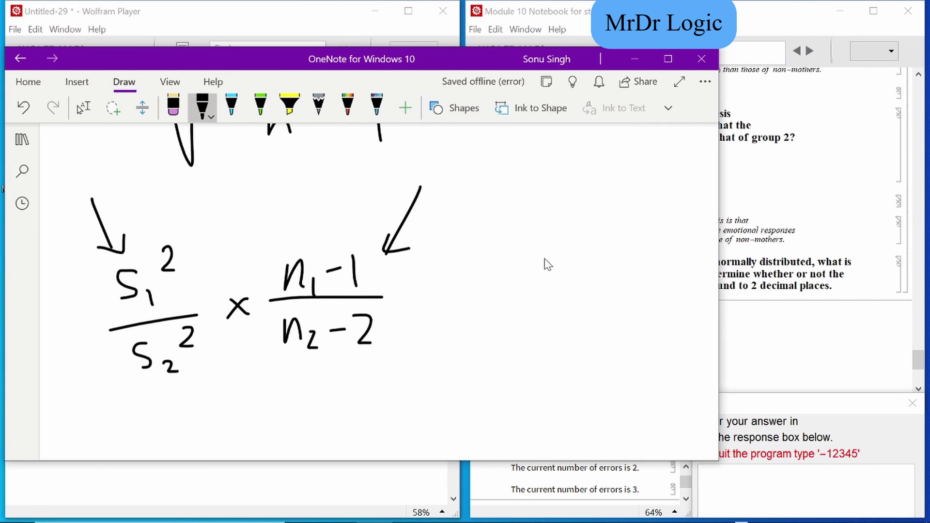
pyautogui.click(632, 59)
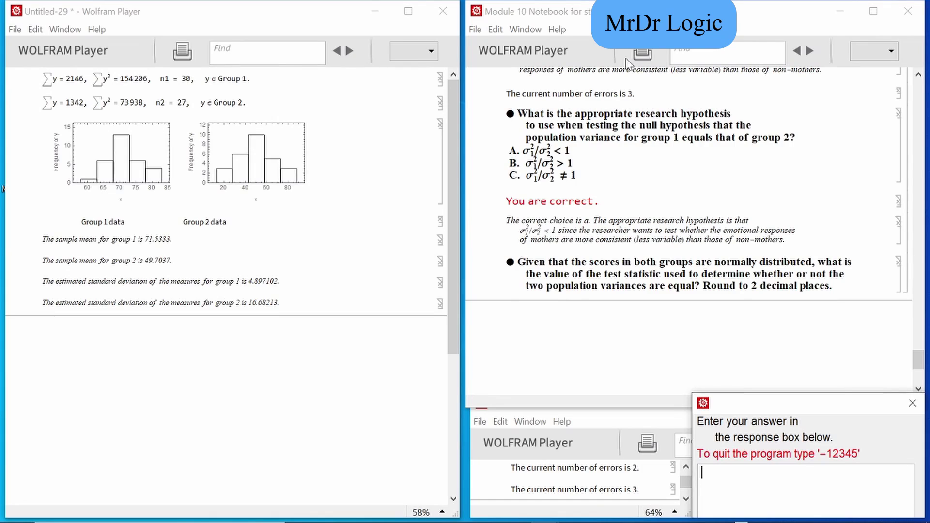
# Clear Calculator, then paste group 1's SD 4.897102 and square it.
pyautogui.hotkey('alt', 'Tab')
pyautogui.hotkey('alt', 'Tab')
pyautogui.hotkey('alt', 'Tab')
pyautogui.moveTo(503, 124); pyautogui.dragTo(563, 120)
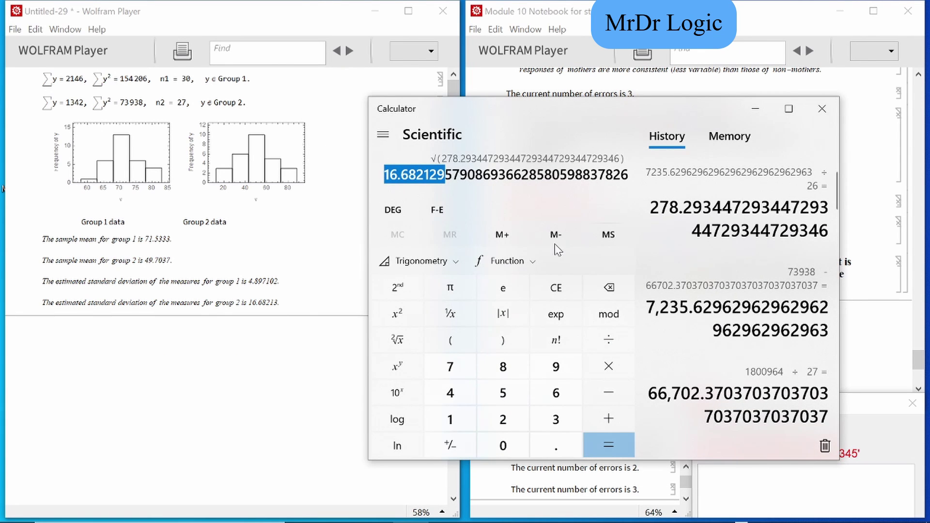
pyautogui.click(555, 289)
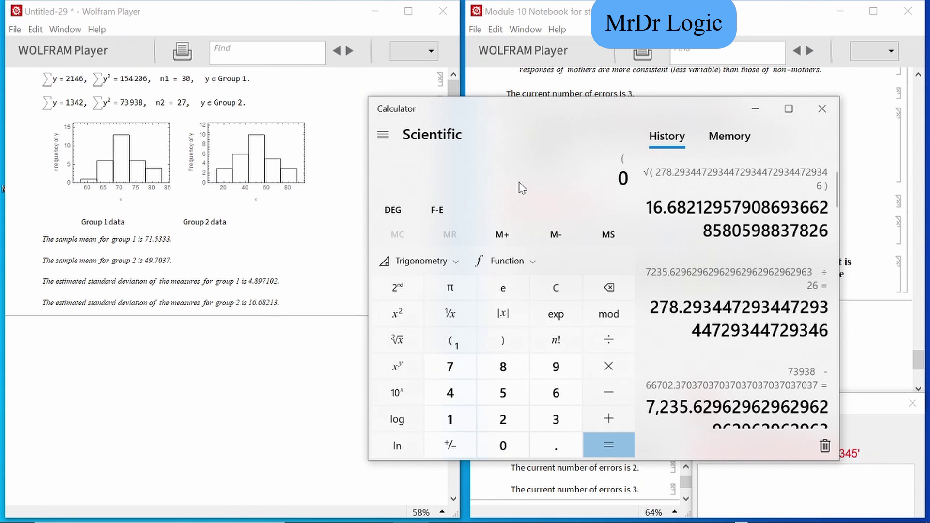
pyautogui.click(279, 283)
pyautogui.moveTo(278, 283); pyautogui.dragTo(252, 285)
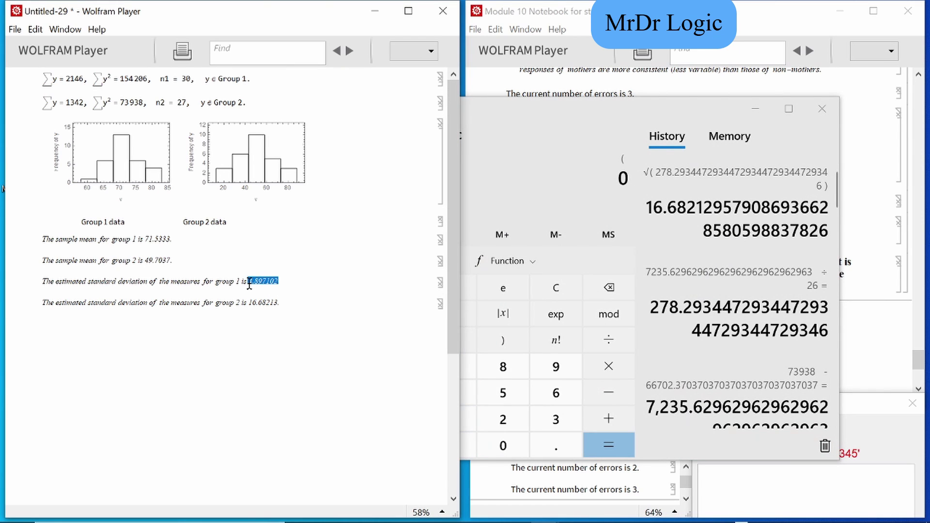
pyautogui.click(544, 186)
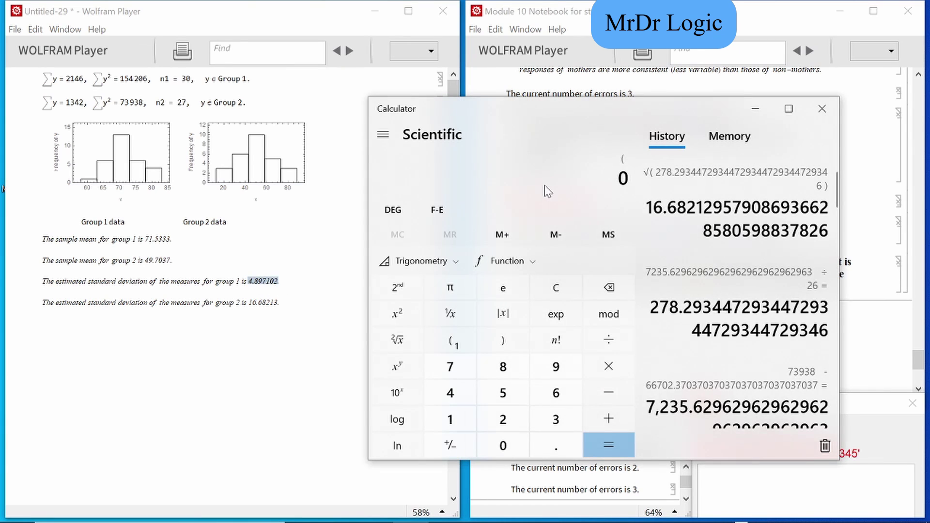
pyautogui.write('4.897102')
pyautogui.press(')')
pyautogui.click(418, 314)
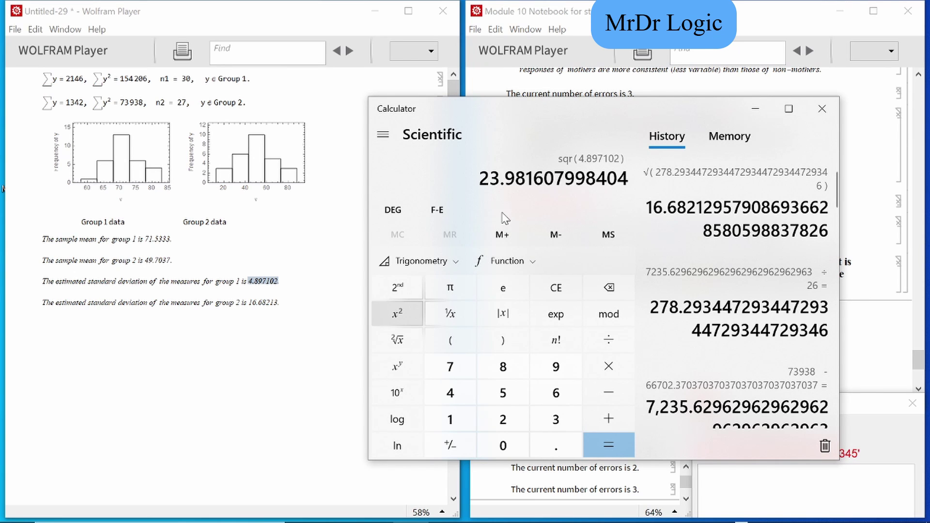
# Divide and try pasting group 2's SD 16.68213 from the data notebook.
pyautogui.press('/')
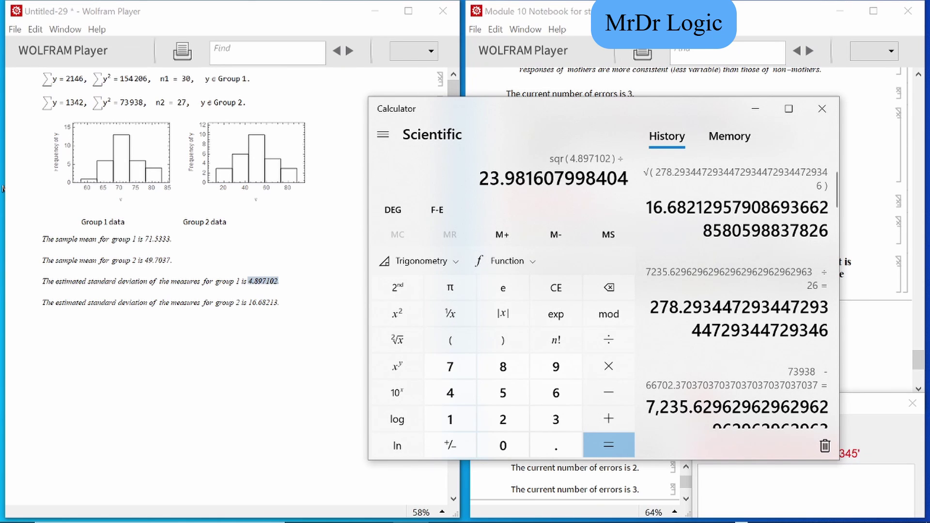
pyautogui.press('(')
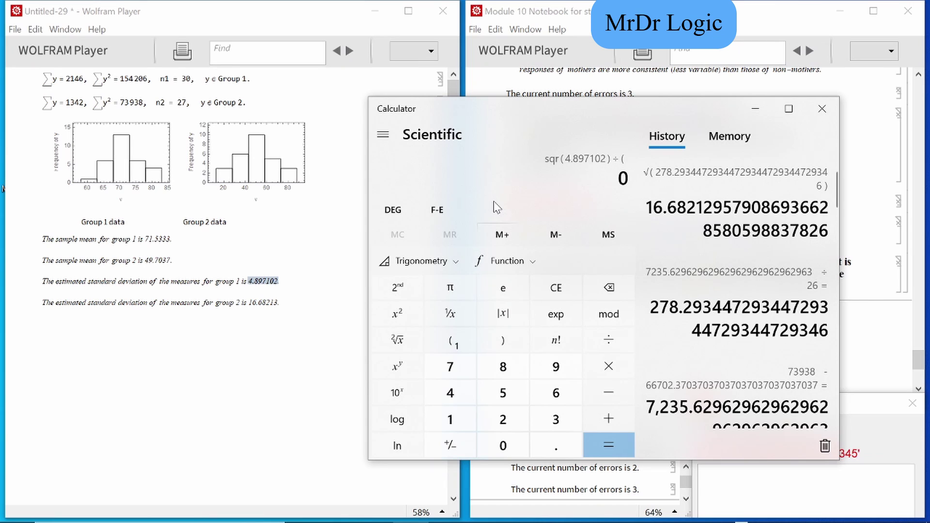
pyautogui.moveTo(280, 302); pyautogui.dragTo(252, 306)
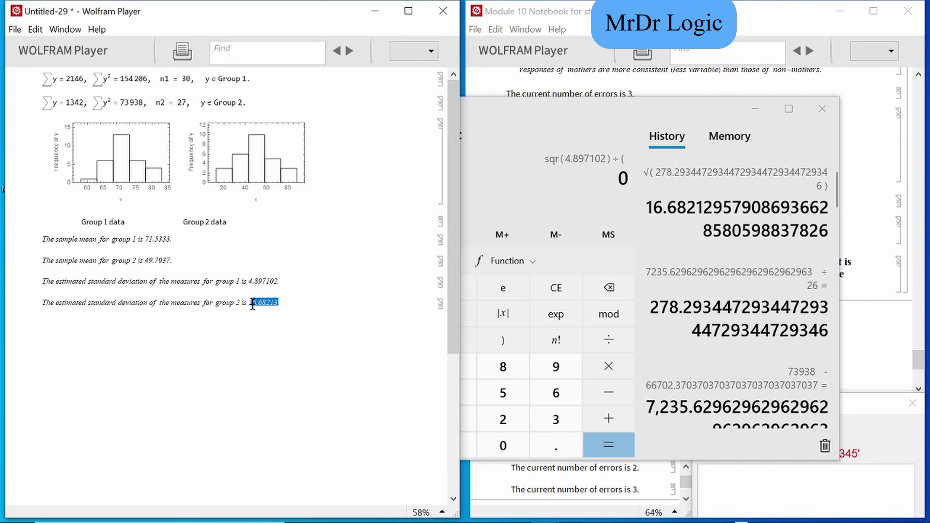
pyautogui.click(260, 299)
pyautogui.moveTo(248, 303); pyautogui.dragTo(287, 304)
pyautogui.click(588, 197)
pyautogui.hotkey('ctrl', 'v')
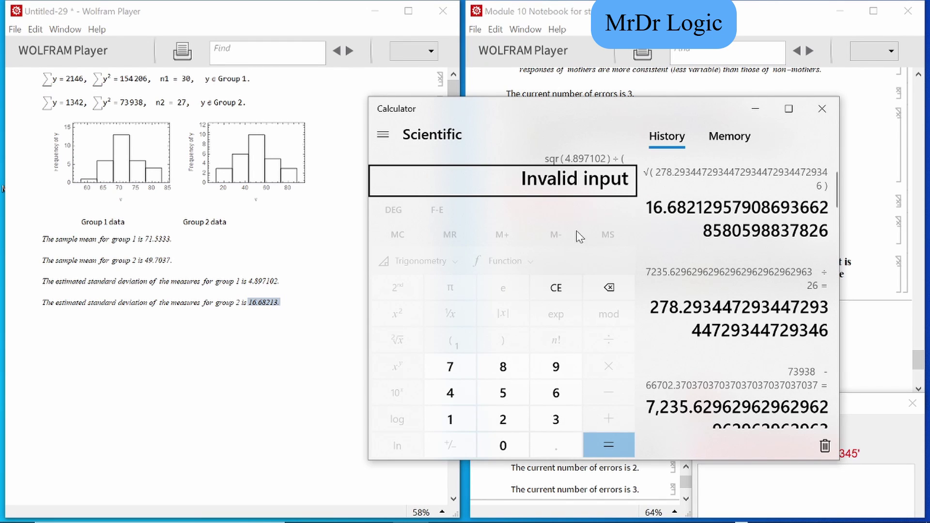
pyautogui.click(271, 316)
pyautogui.moveTo(277, 305); pyautogui.dragTo(250, 306)
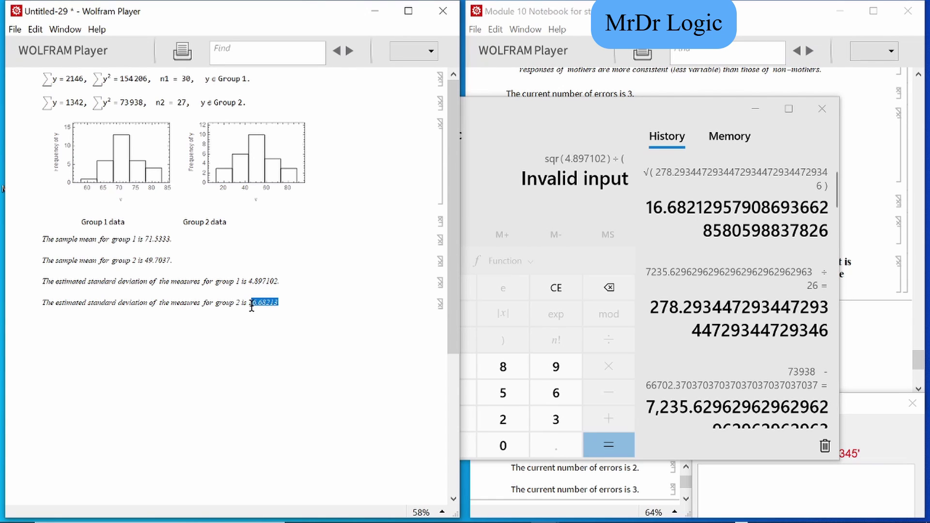
pyautogui.hotkey('ctrl', 'c')
pyautogui.click(541, 206)
pyautogui.hotkey('ctrl', 'v')
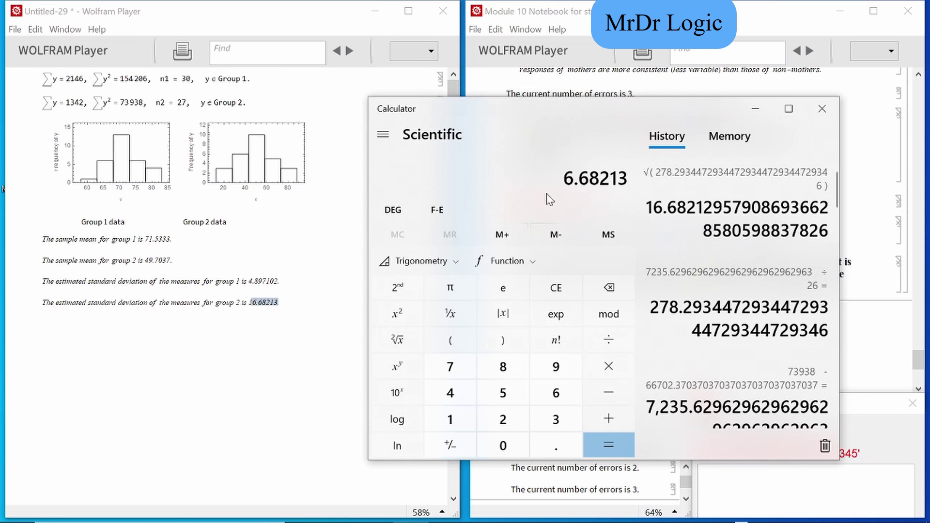
# Clear the entry and retype (4.897102)² ÷ (16.68213)² in Calculator.
pyautogui.click(554, 291)
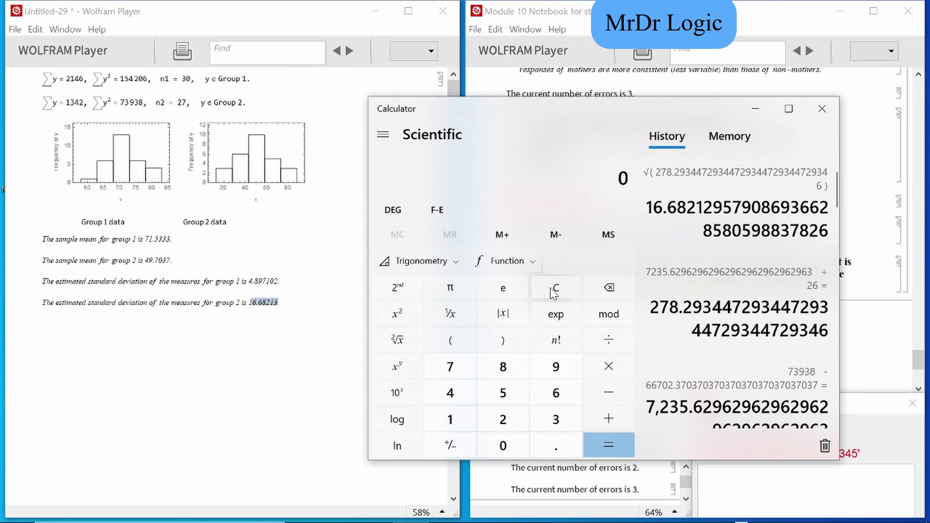
pyautogui.hotkey('shift', '9')
pyautogui.write('4.89')
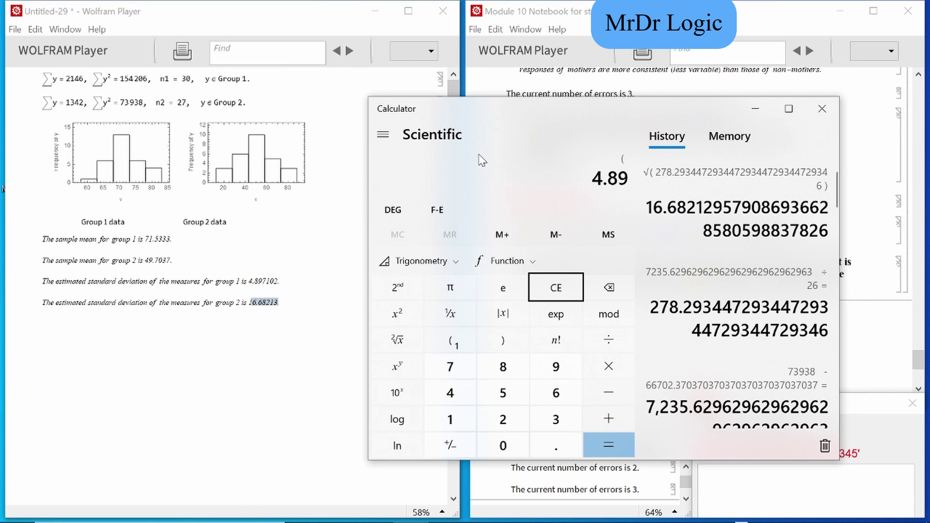
pyautogui.write('7102')
pyautogui.hotkey('shift', '0')
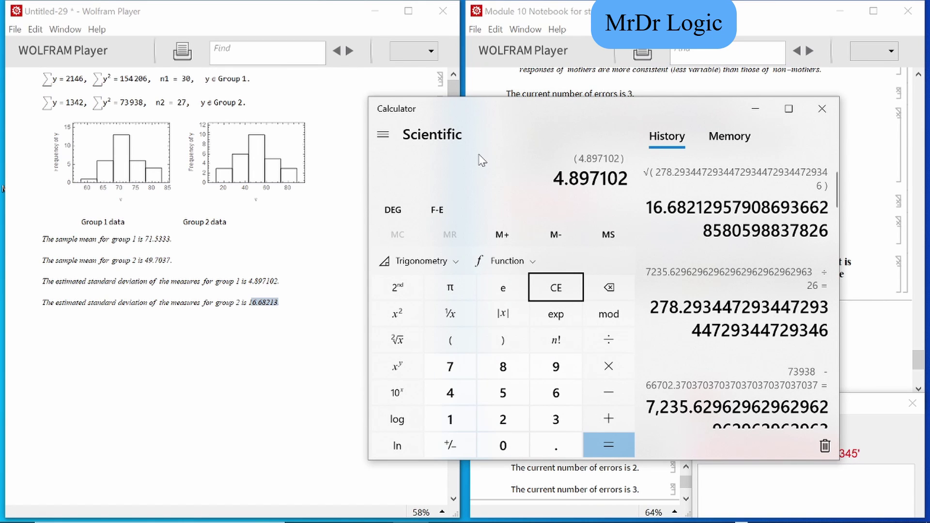
pyautogui.click(398, 314)
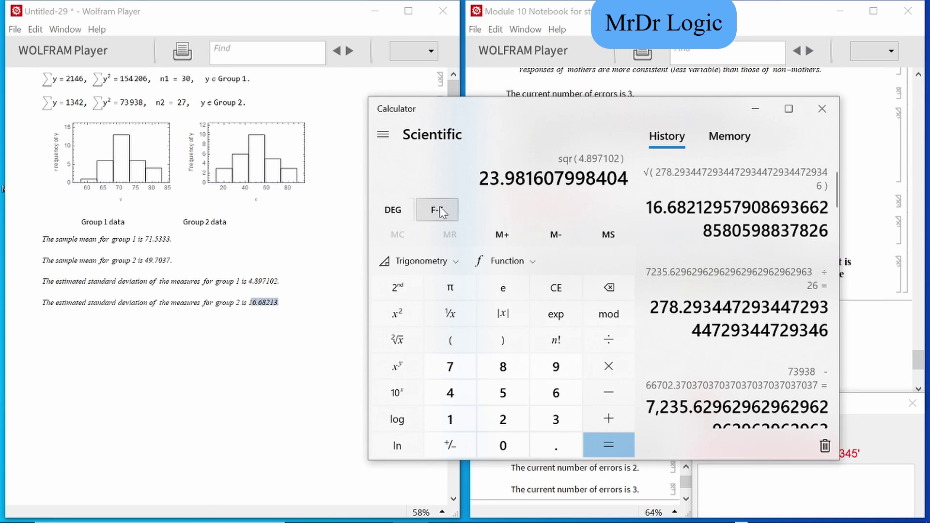
pyautogui.press('/')
pyautogui.hotkey('shift', '9')
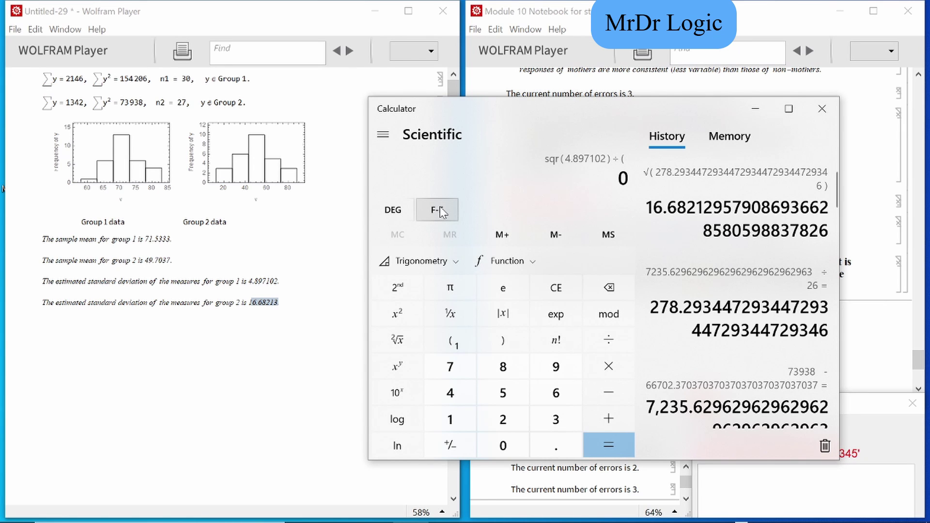
pyautogui.write('16.682')
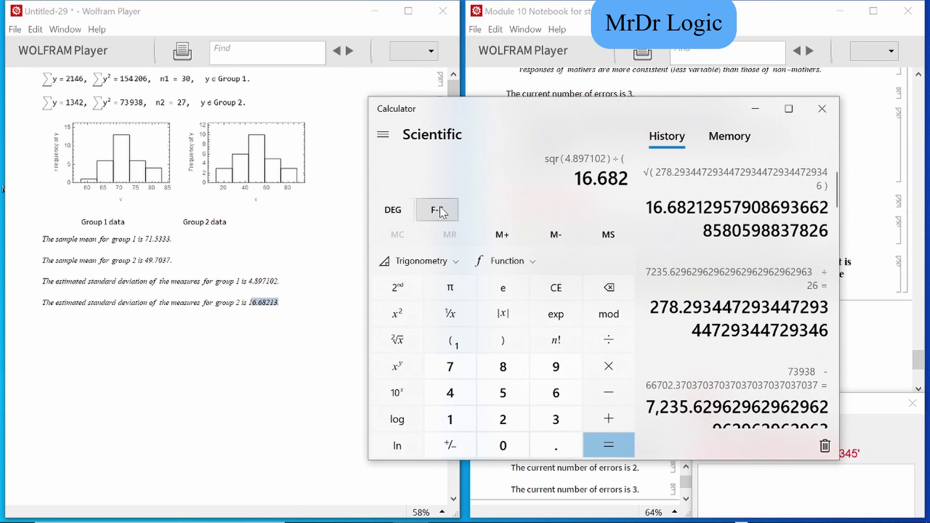
pyautogui.write('13 )')
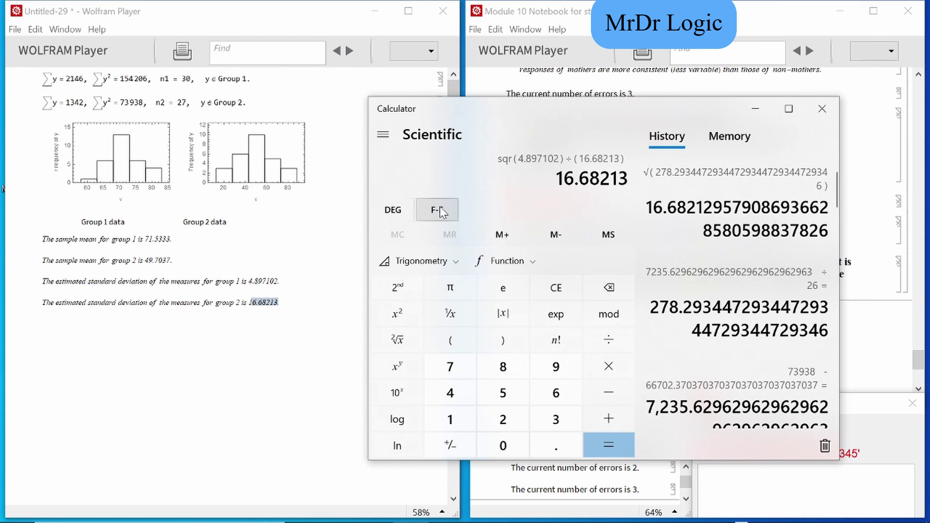
pyautogui.click(400, 316)
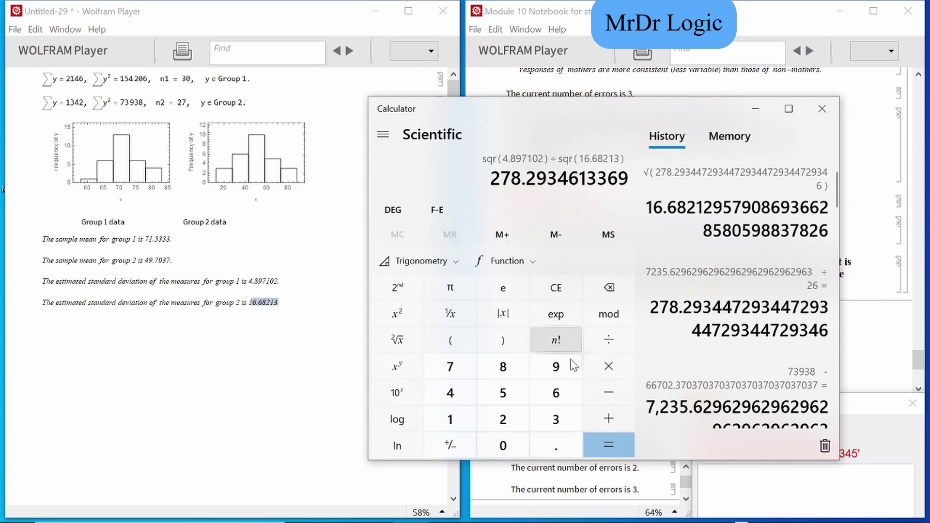
# Evaluate the ratio of the squared standard deviations, 0.0861738.
pyautogui.click(631, 447)
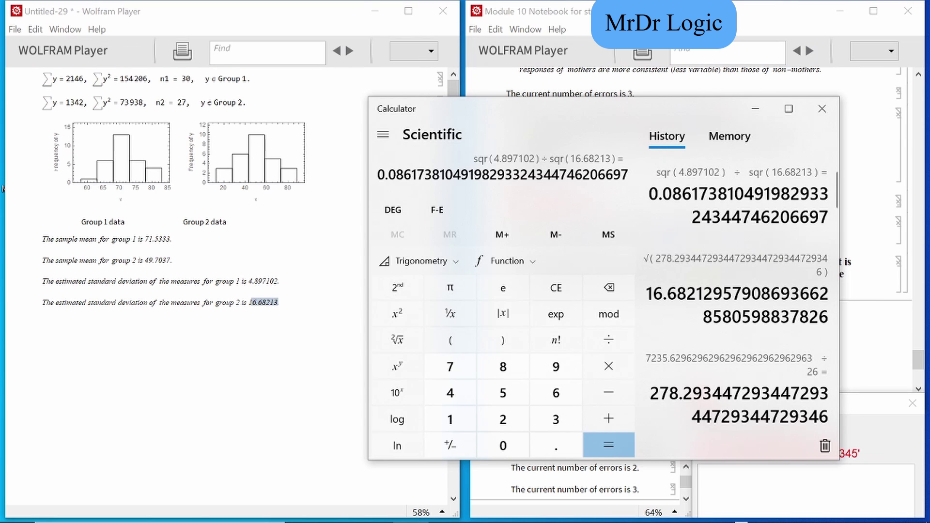
pyautogui.moveTo(649, 194); pyautogui.dragTo(828, 220)
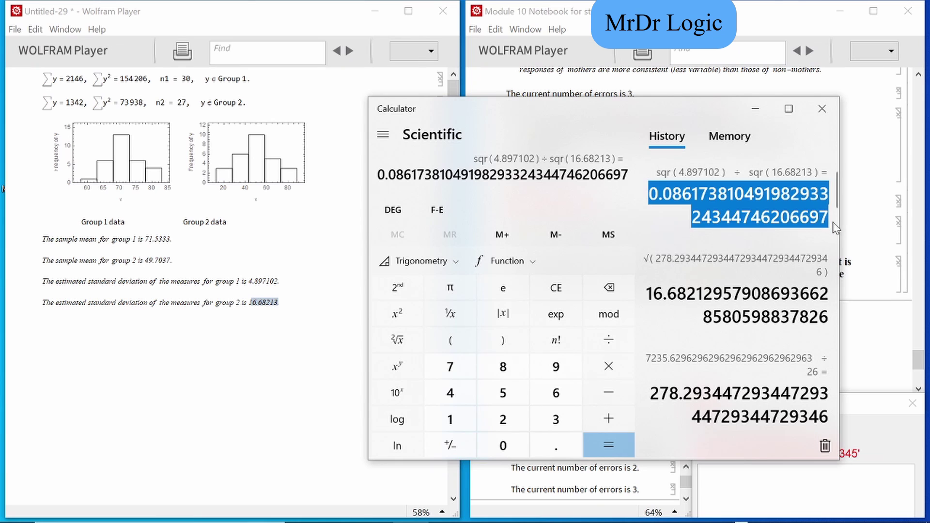
pyautogui.click(597, 196)
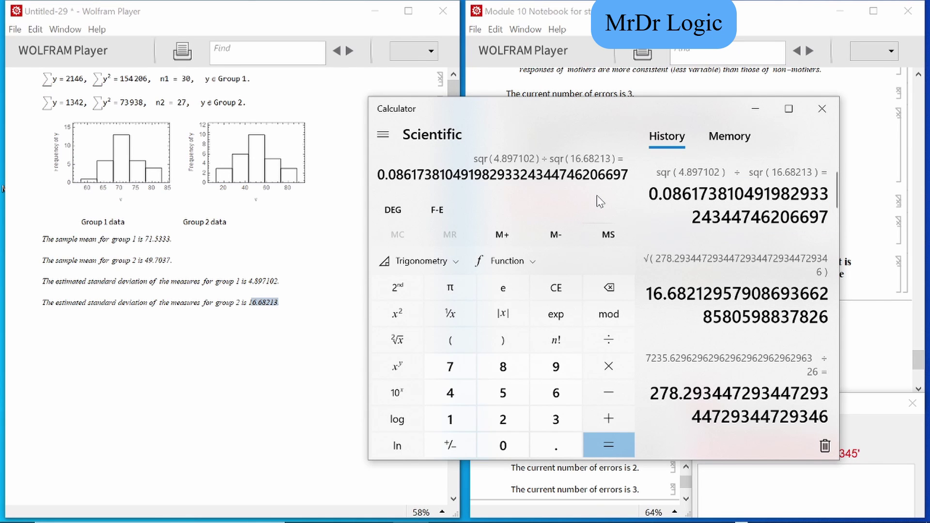
# Compute (29 ÷ 26) × 0.0861738 = 0.0961169 and mark its first two decimals.
pyautogui.write('(')
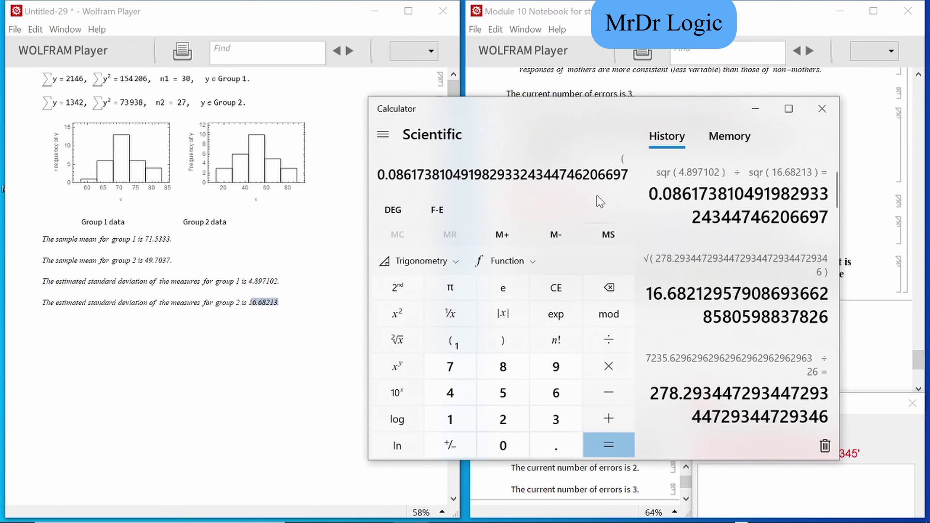
pyautogui.write('29')
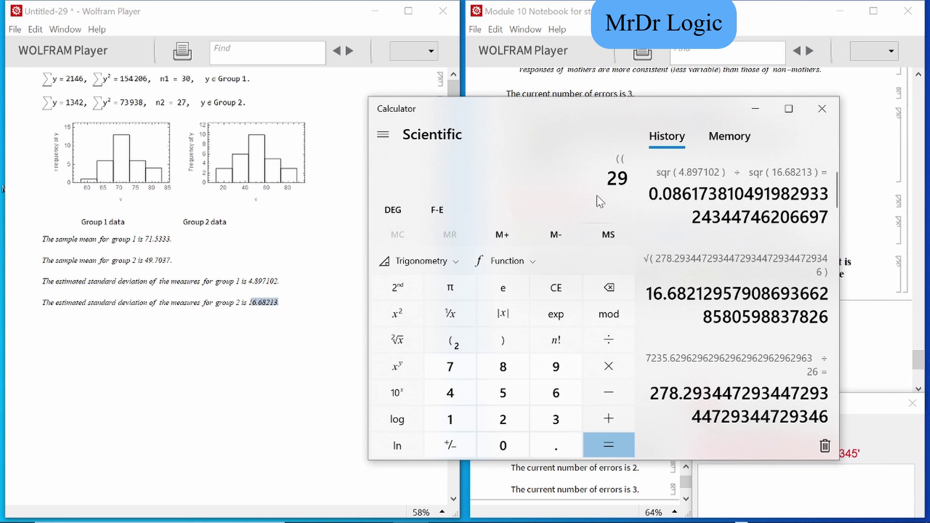
pyautogui.click(557, 288)
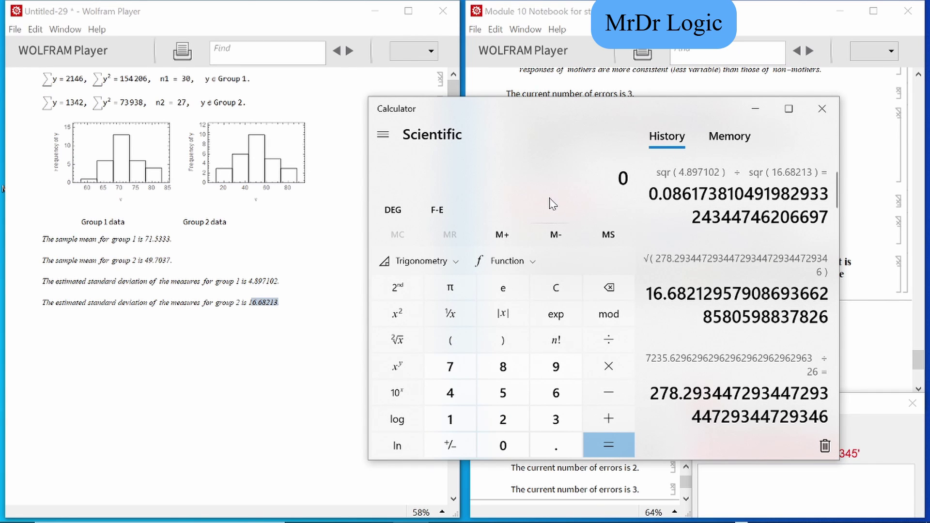
pyautogui.write('29')
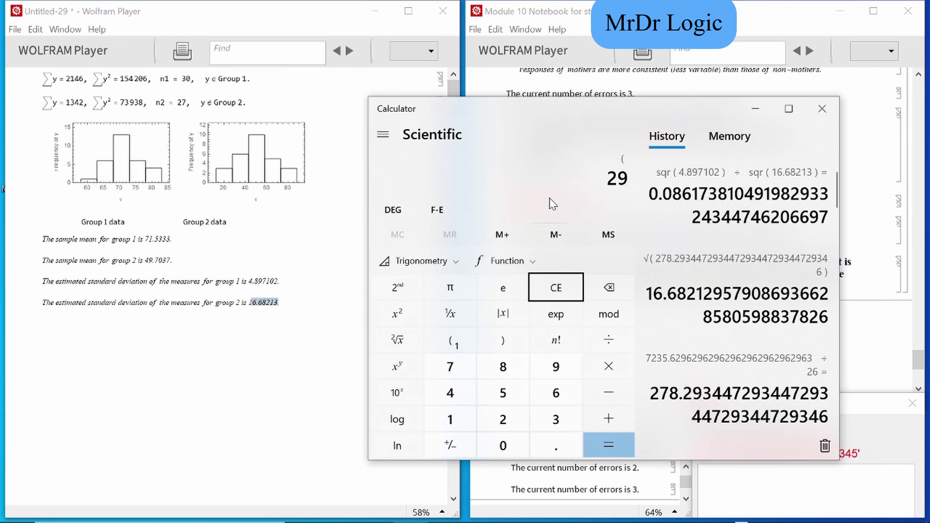
pyautogui.write('/26)')
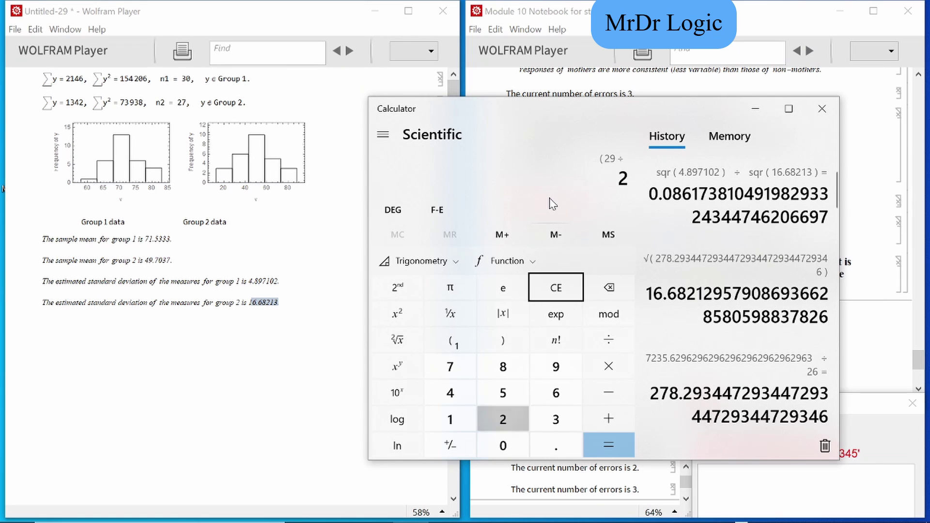
pyautogui.write('*')
pyautogui.hotkey('ctrl', 'v')
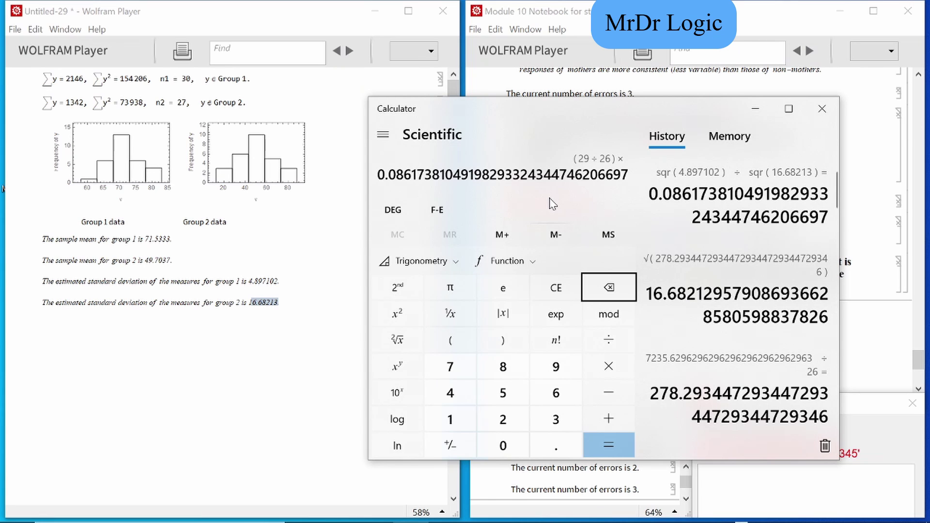
pyautogui.press('Return')
pyautogui.moveTo(662, 107); pyautogui.dragTo(333, 130)
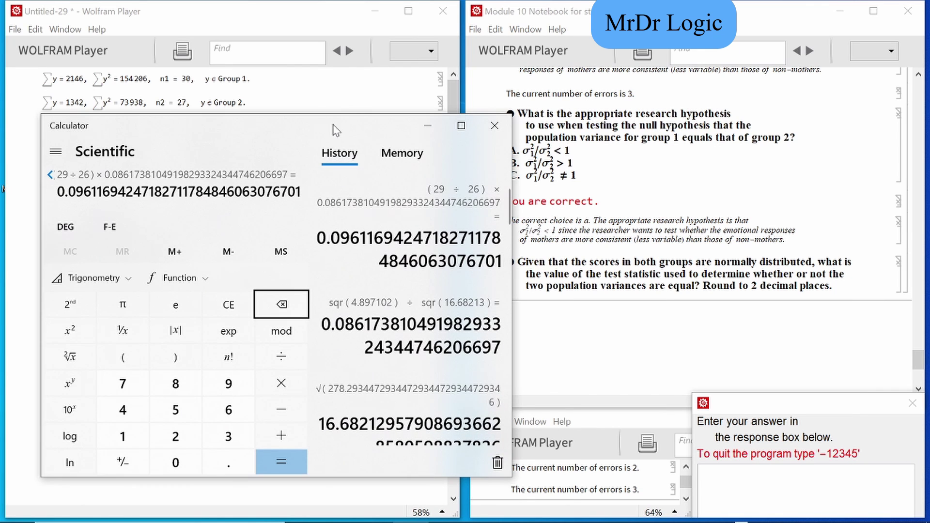
pyautogui.moveTo(84, 192); pyautogui.dragTo(57, 192)
# Submit 0.1 as problem 2's test statistic in the quiz response box.
pyautogui.click(791, 504)
pyautogui.write('p')
pyautogui.write('0.')
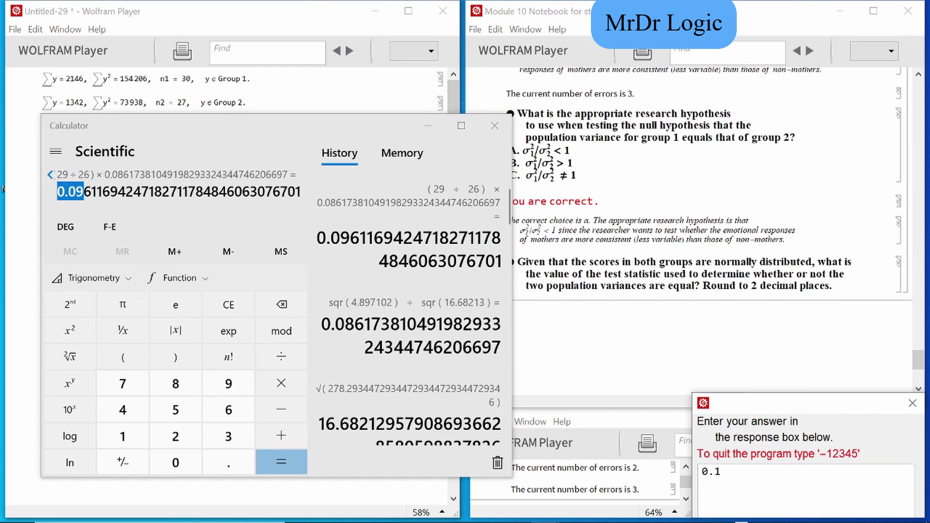
pyautogui.write('1')
pyautogui.press('Return')
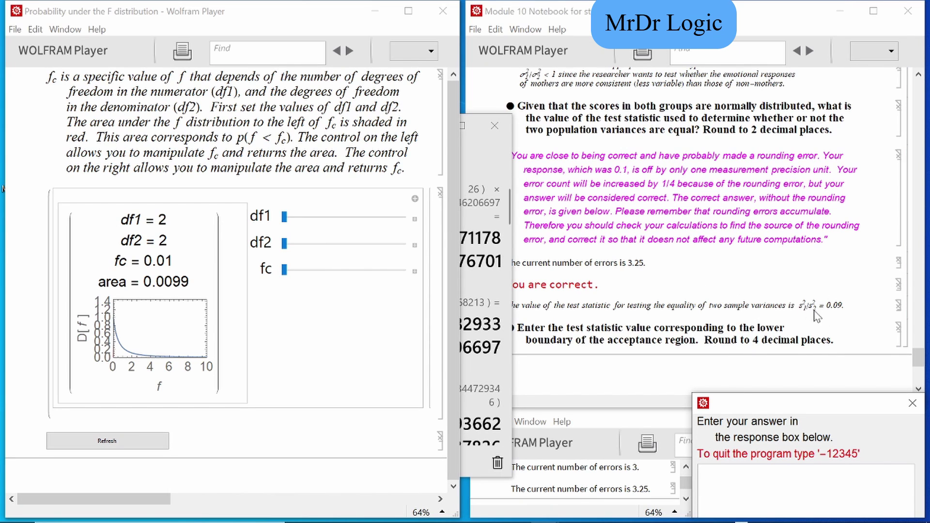
# Set the F-distribution demo to df1 29, df2 26 and area 0.05.
pyautogui.click(501, 238)
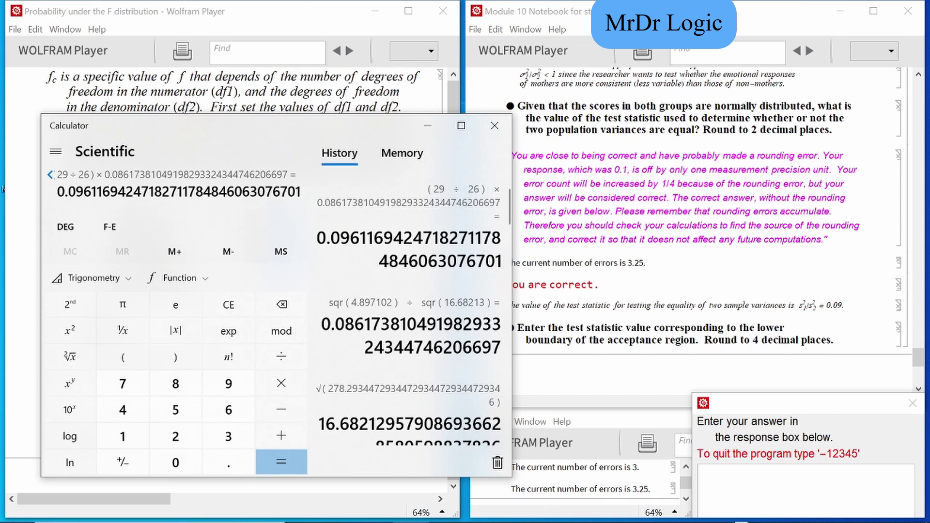
pyautogui.moveTo(84, 192); pyautogui.dragTo(91, 192)
pyautogui.click(428, 126)
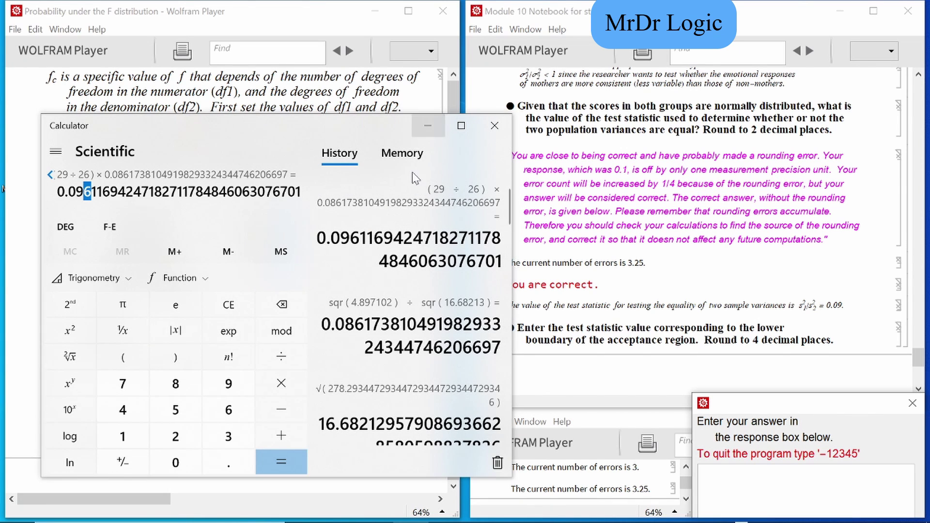
pyautogui.hscroll(10, 209, 489)
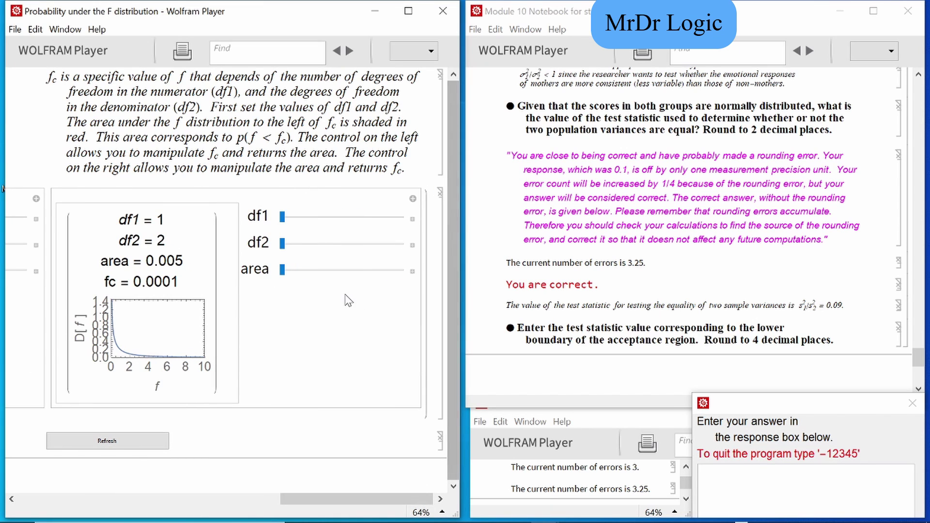
pyautogui.click(412, 219)
pyautogui.doubleClick(312, 231)
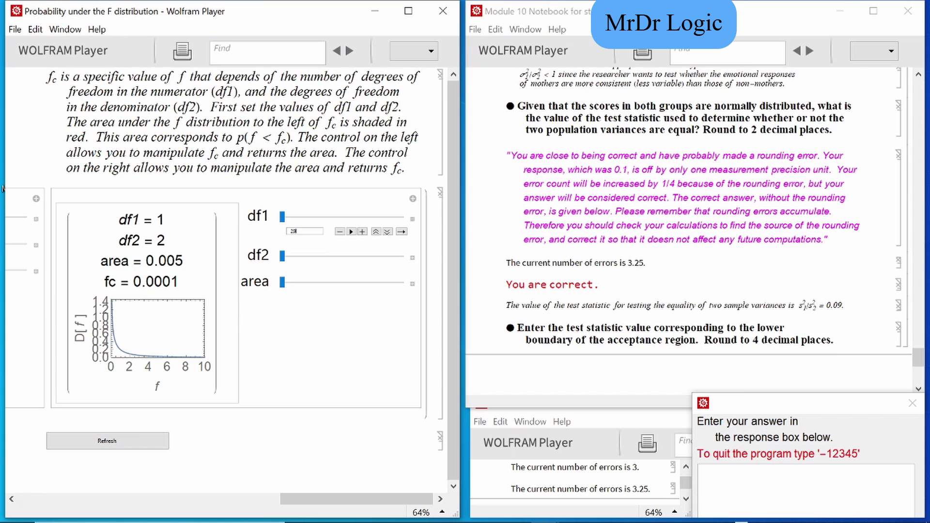
pyautogui.press('Return')
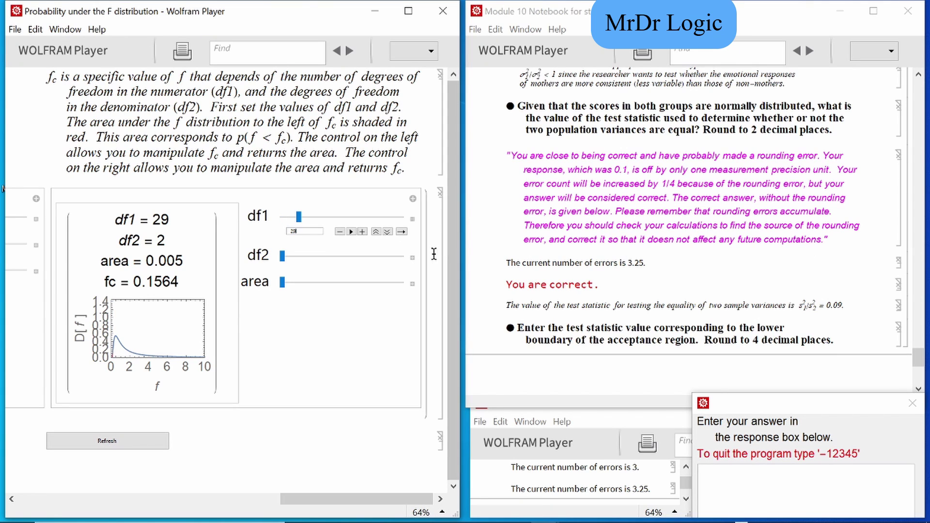
pyautogui.click(412, 257)
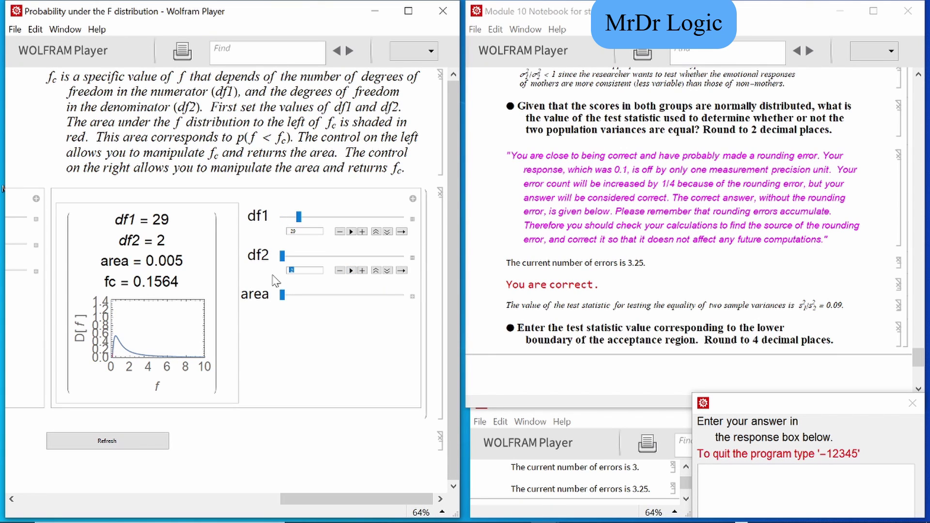
pyautogui.press('Return')
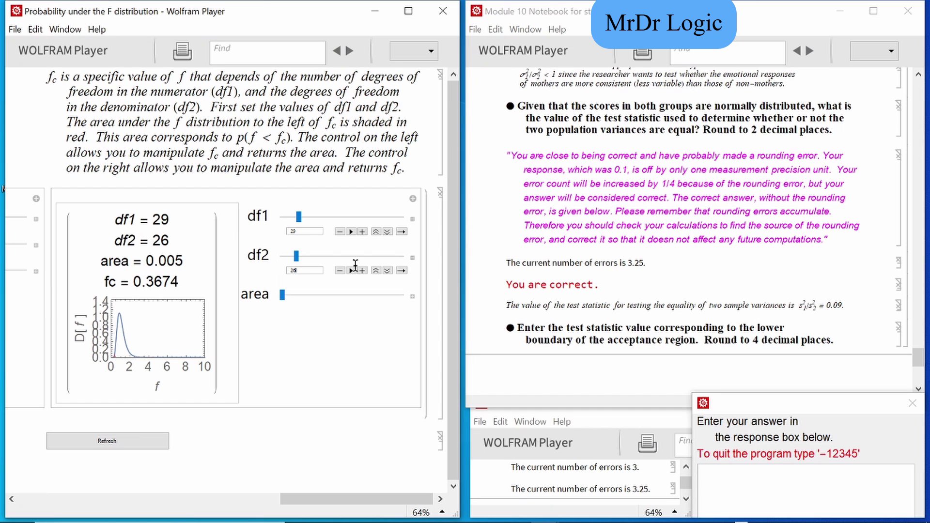
pyautogui.scroll(20, 739, 276)
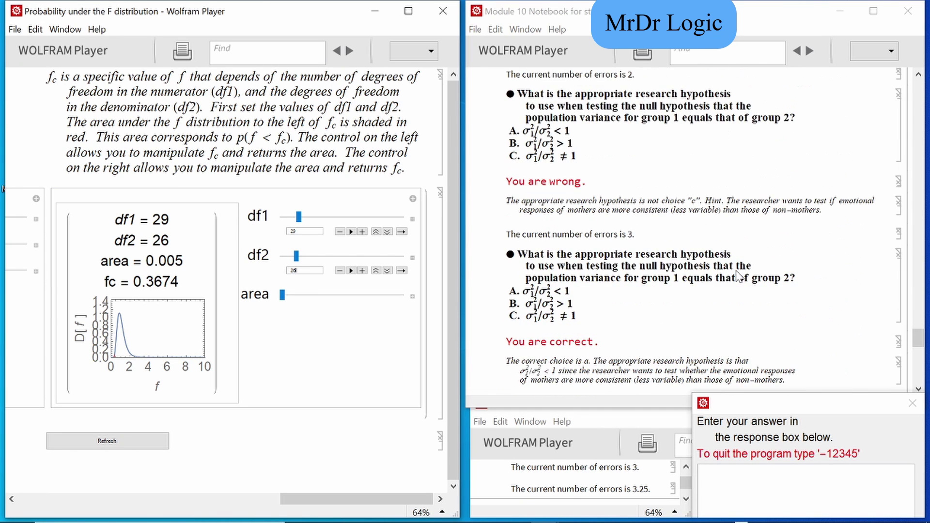
pyautogui.scroll(15, 738, 276)
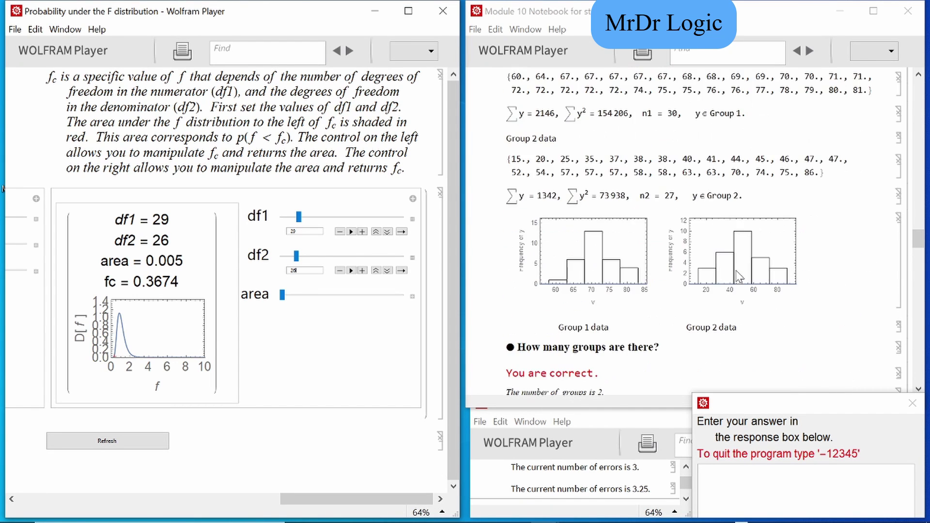
pyautogui.scroll(-5, 739, 276)
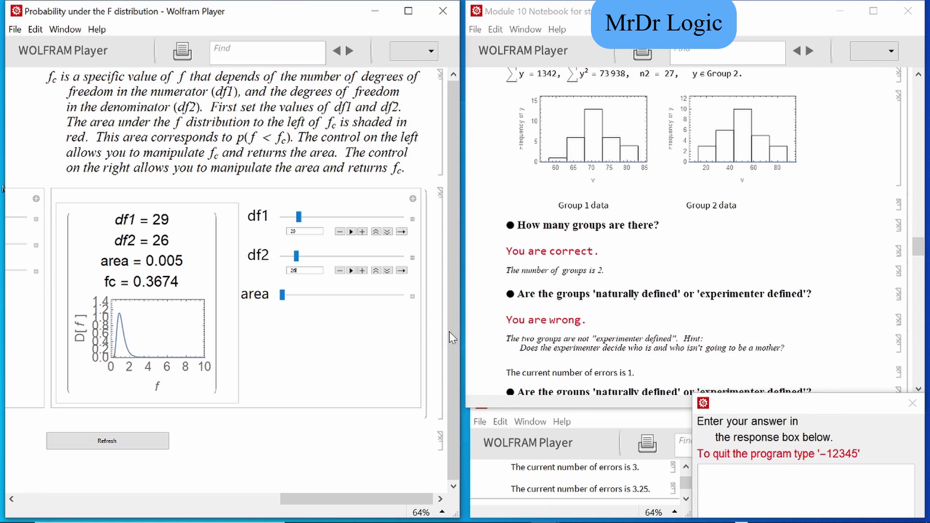
pyautogui.click(412, 296)
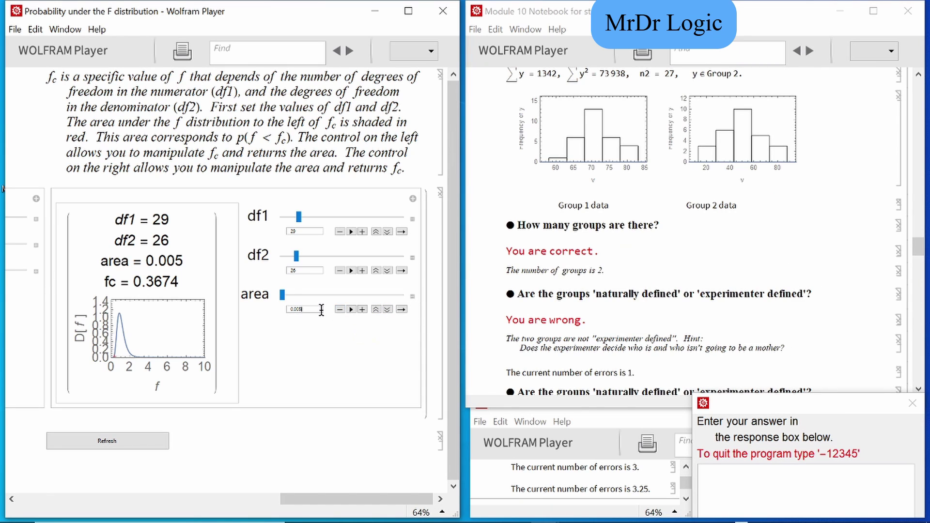
pyautogui.press('Return')
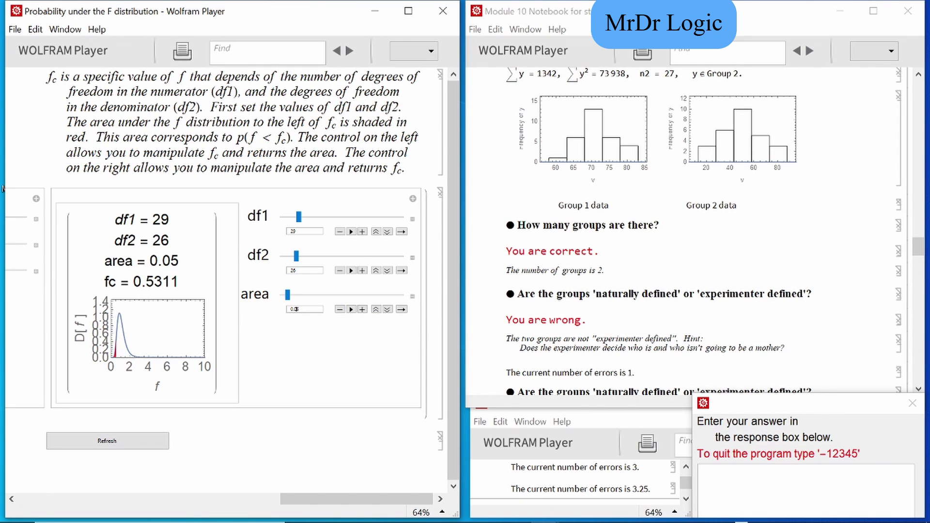
# Answer boundaries 0.5311 and infinity, then reject the null hypothesis.
pyautogui.click(800, 488)
pyautogui.write('0.5311')
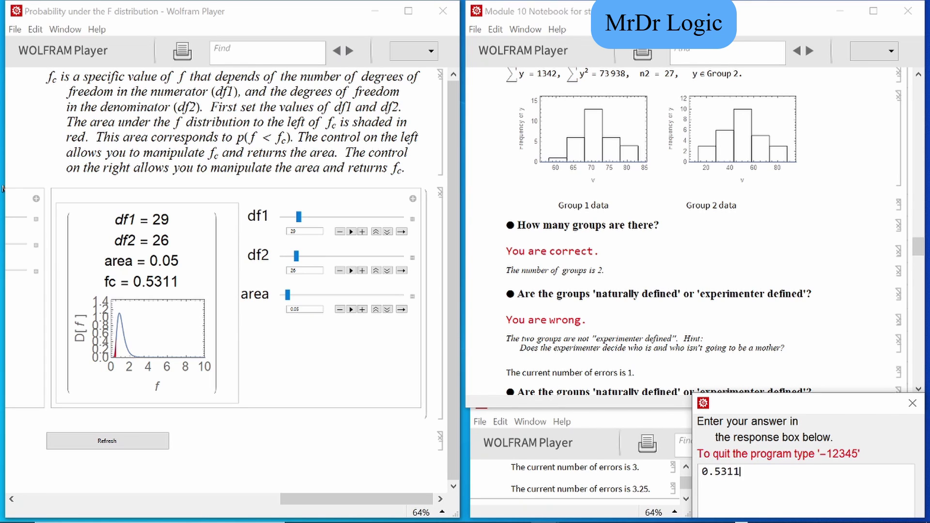
pyautogui.press('Return')
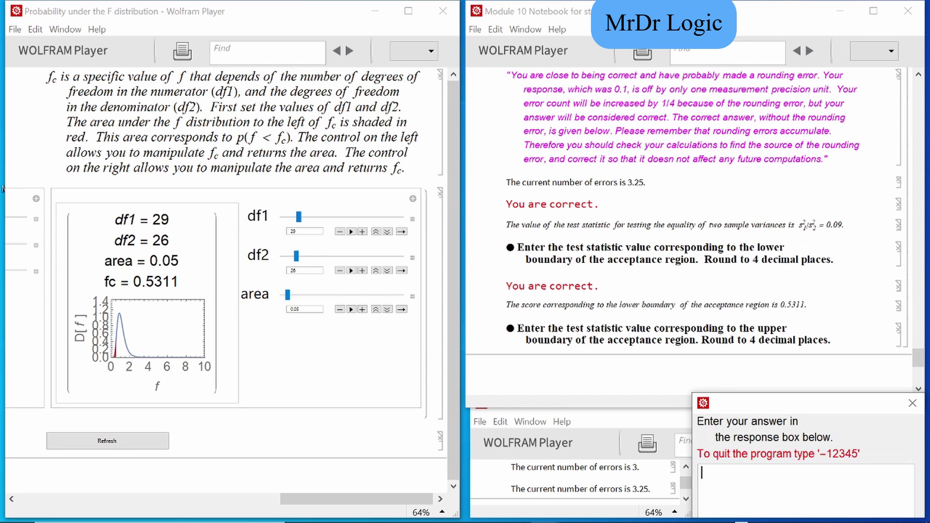
pyautogui.write('infinit')
pyautogui.press('BackSpace')
pyautogui.press('BackSpace')
pyautogui.write('ity')
pyautogui.press('Return')
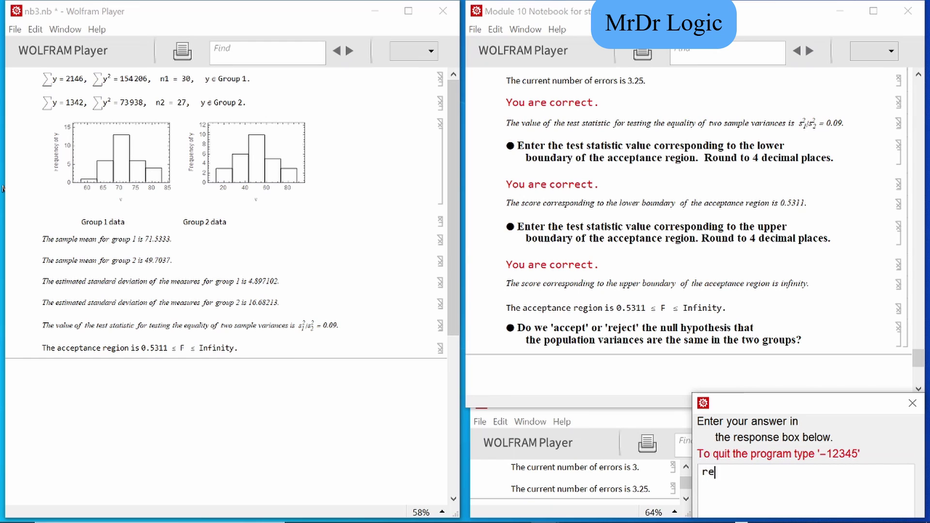
pyautogui.press('Return')
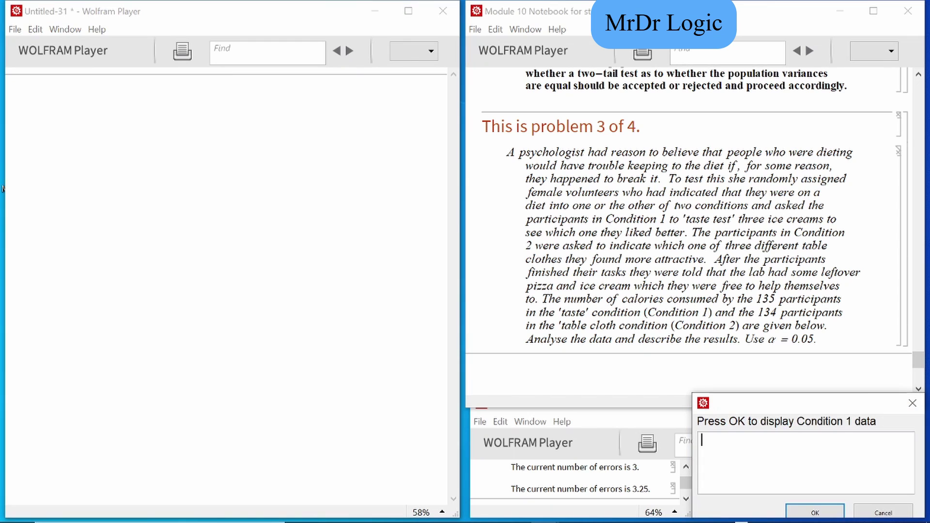
# Display Condition 1 and 2 data with histograms, then answer 2 conditions.
pyautogui.scroll(5, 732, 131)
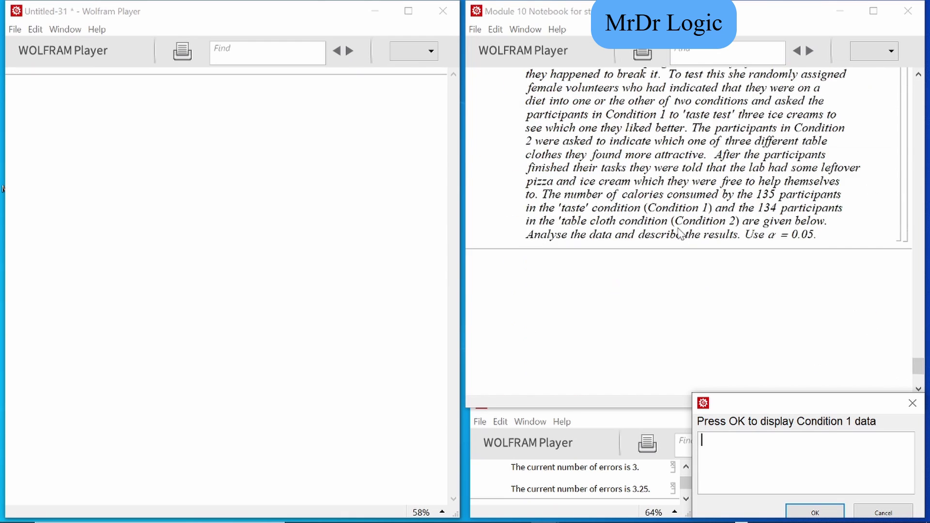
pyautogui.scroll(1, 680, 234)
pyautogui.press('Return')
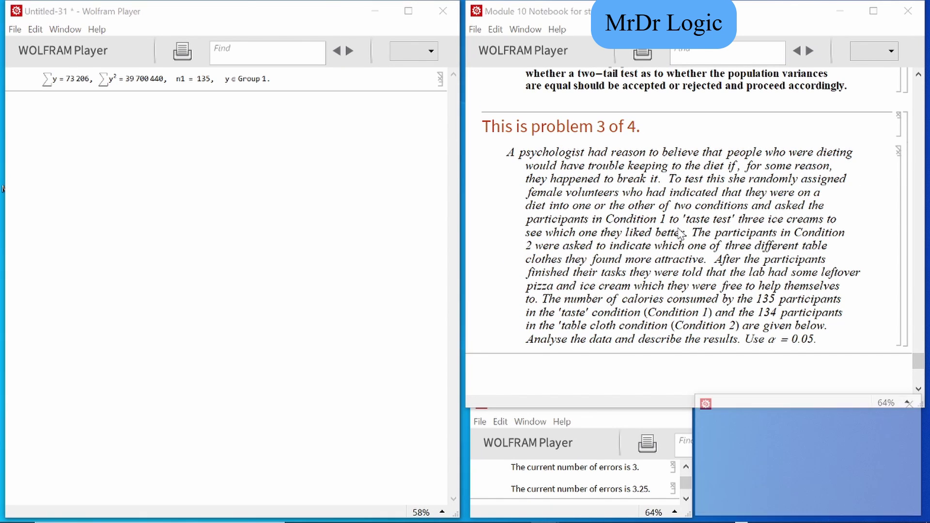
pyautogui.press('Return')
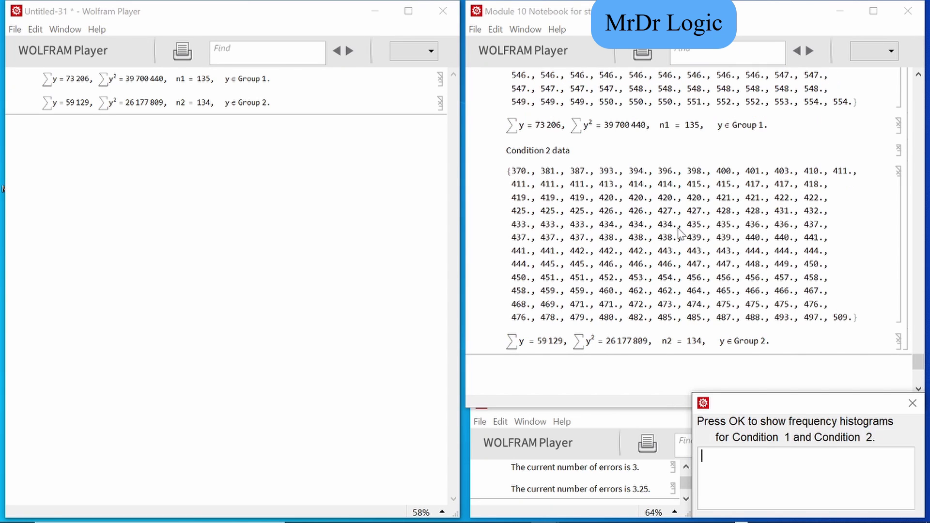
pyautogui.press('Return')
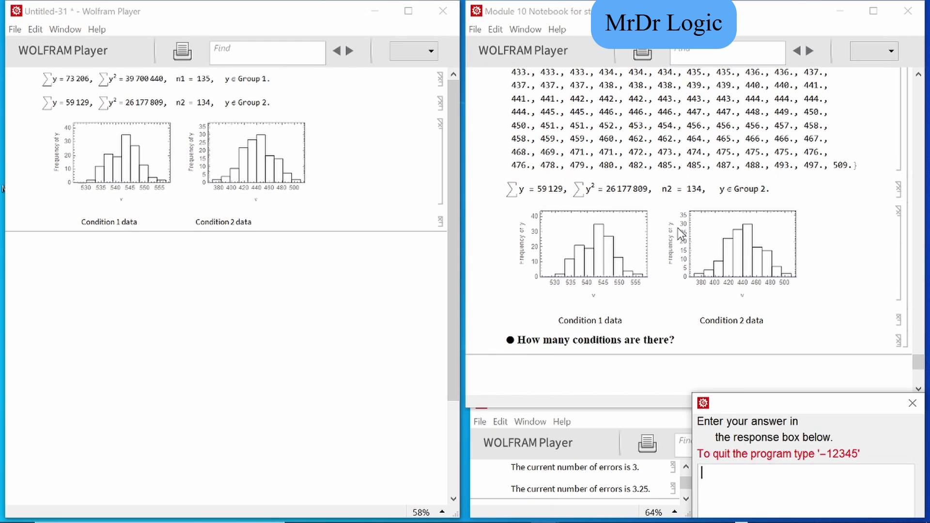
pyautogui.press('Return')
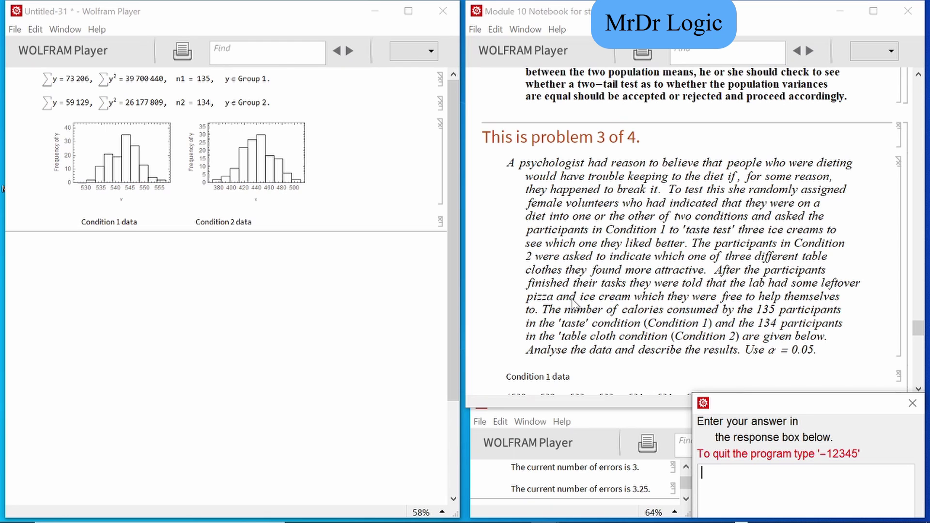
# Copy 'experimenter defined' from the question and submit it as the conditions answer.
pyautogui.scroll(-10, 574, 302)
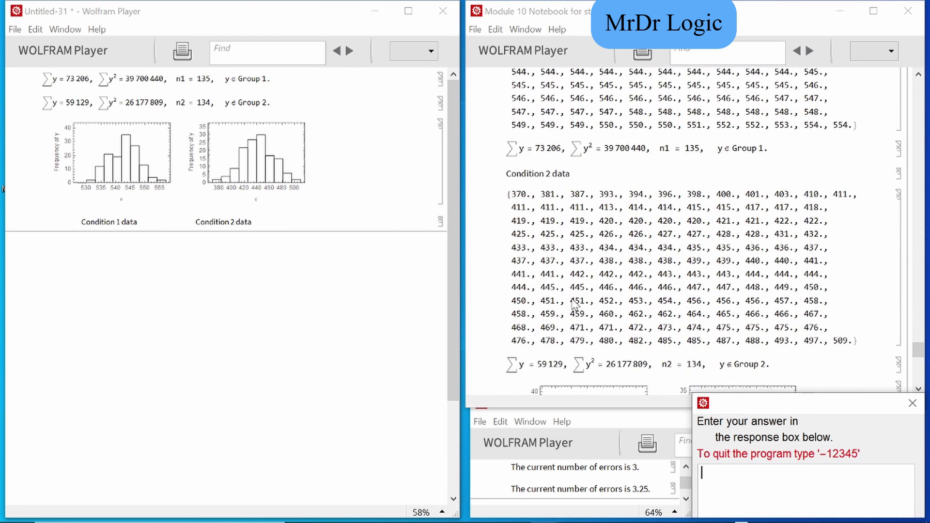
pyautogui.scroll(-2, 574, 302)
pyautogui.scroll(-15, 574, 303)
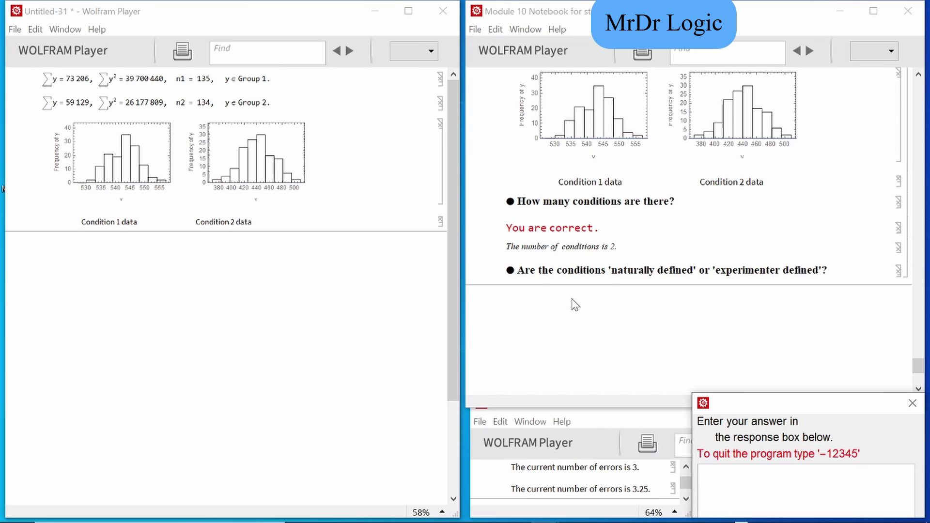
pyautogui.scroll(3, 575, 304)
pyautogui.moveTo(610, 323); pyautogui.dragTo(821, 326)
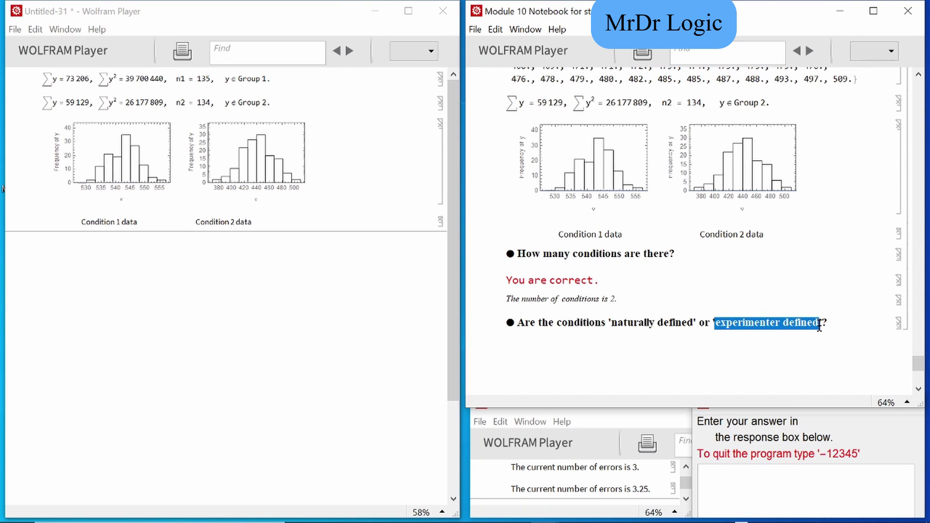
pyautogui.hotkey('ctrl', 'c')
pyautogui.click(795, 469)
pyautogui.hotkey('ctrl', 'v')
pyautogui.press('Return')
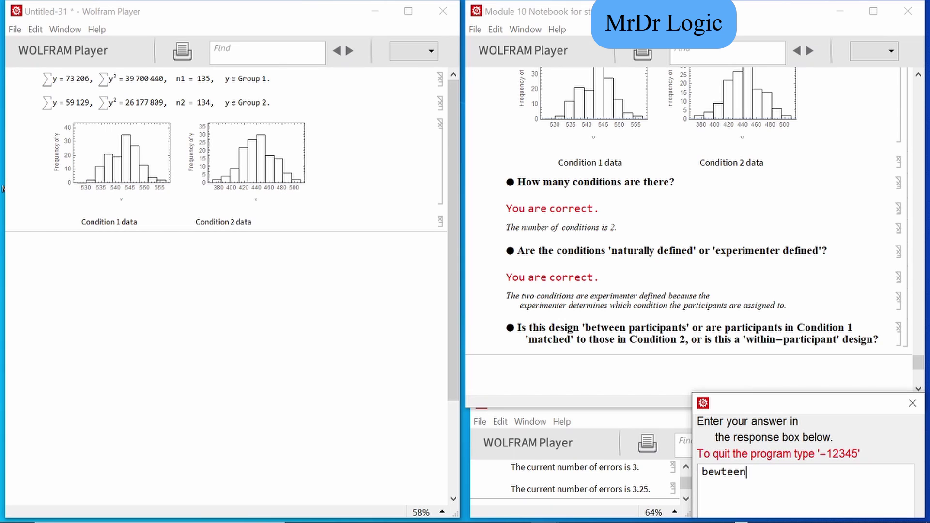
# Copy 'between participants' from the question and submit it as the design answer.
pyautogui.press('BackSpace')
pyautogui.press('BackSpace')
pyautogui.press('BackSpace')
pyautogui.press('BackSpace')
pyautogui.press('BackSpace')
pyautogui.press('BackSpace')
pyautogui.press('BackSpace')
pyautogui.moveTo(584, 331); pyautogui.dragTo(687, 328)
pyautogui.hotkey('ctrl', 'c')
pyautogui.click(754, 482)
pyautogui.hotkey('ctrl', 'v')
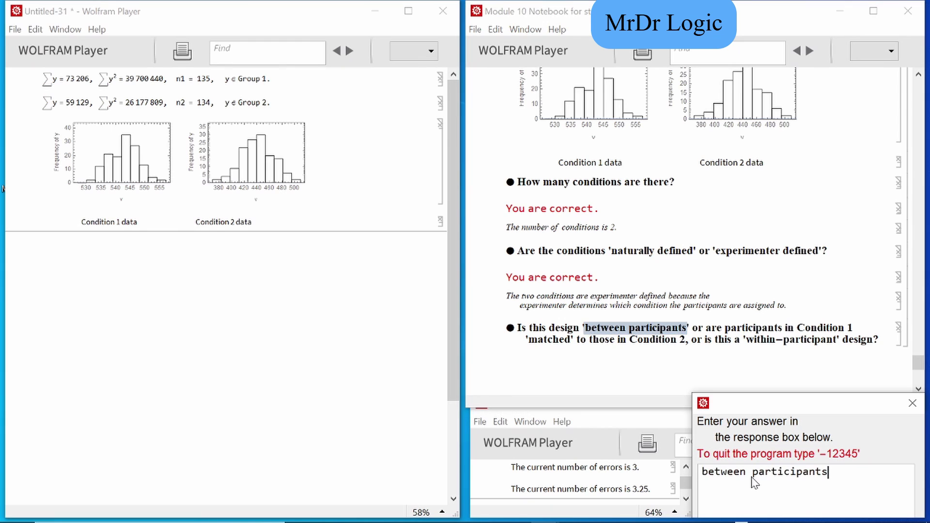
pyautogui.press('Return')
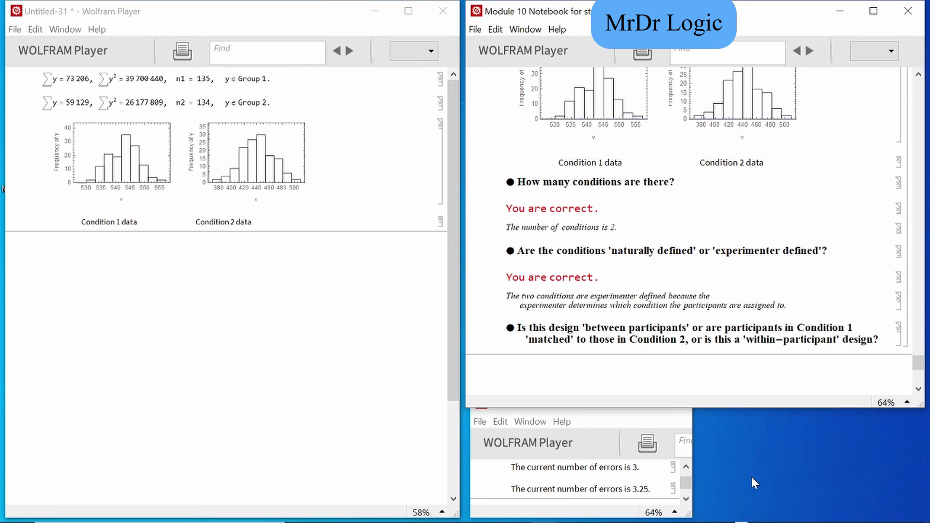
# Answer yes for independence, continuous for measure type, and 1 measure per participant.
pyautogui.write('yes')
pyautogui.press('Return')
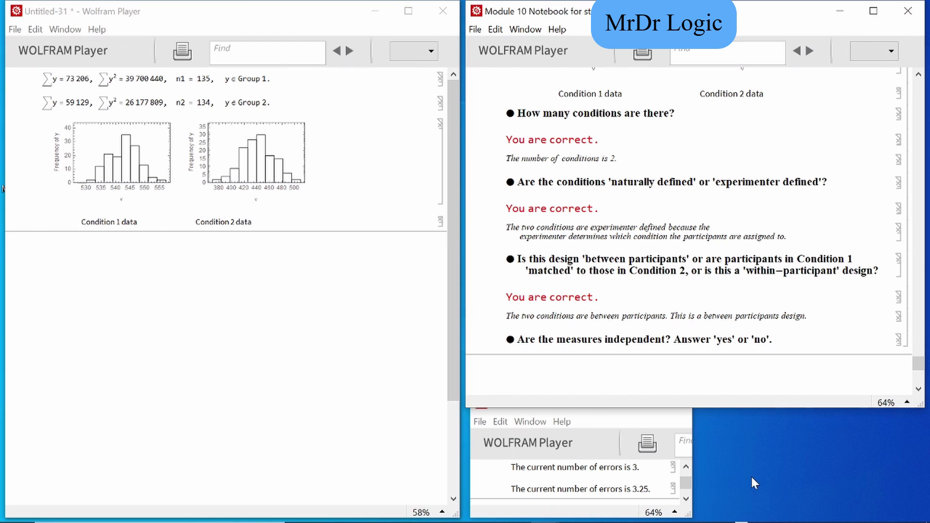
pyautogui.write('continuous')
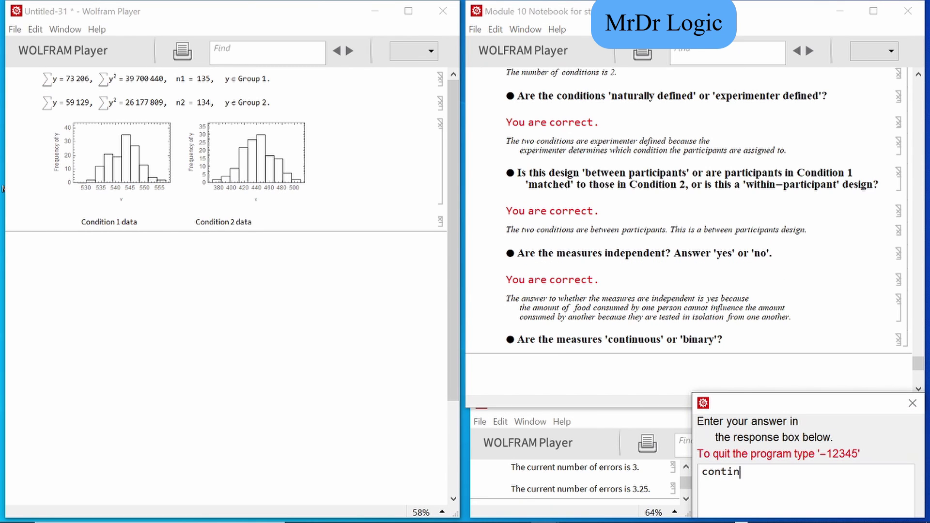
pyautogui.press('Return')
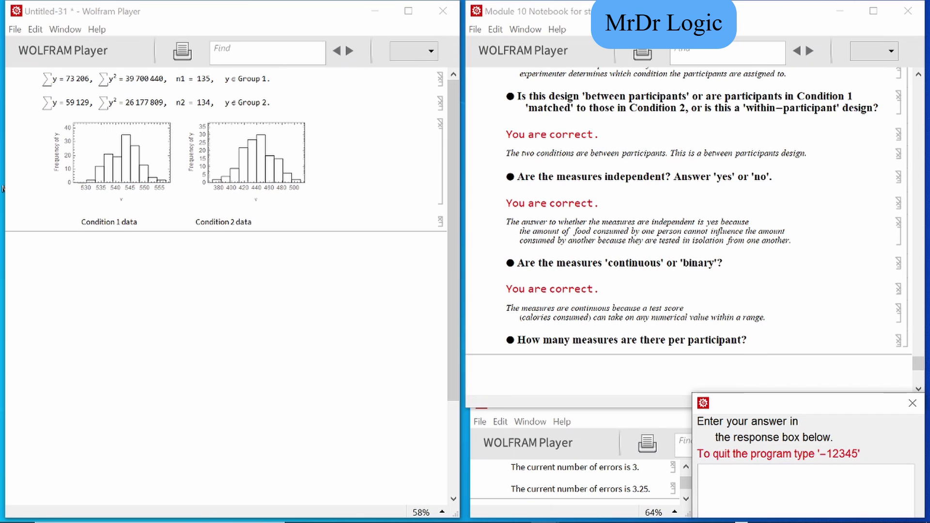
pyautogui.write('1')
pyautogui.press('Return')
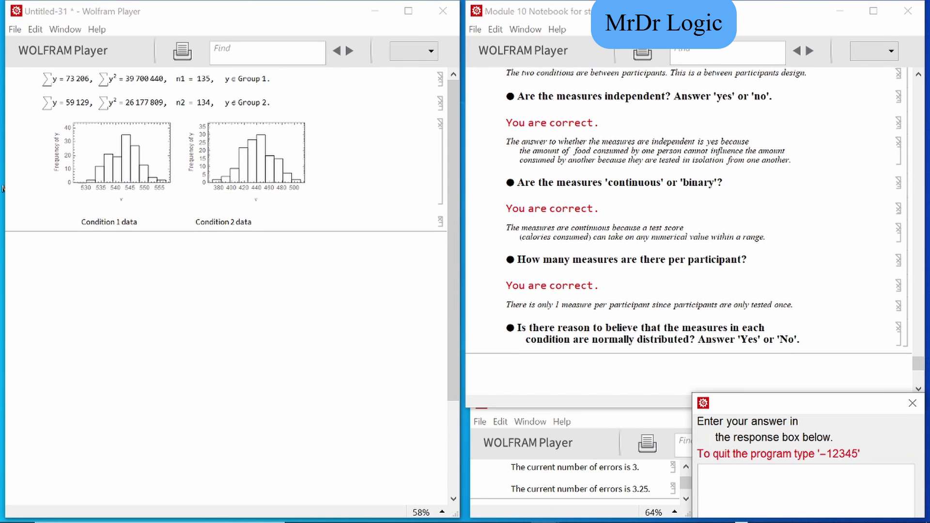
# Answer yes for normality and no for known population SD, then review problem 3.
pyautogui.press('Return')
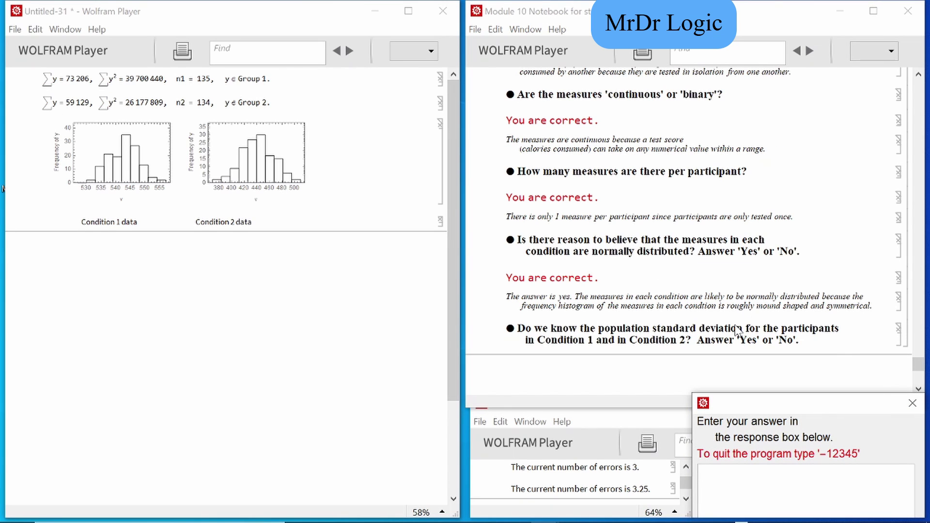
pyautogui.write('no')
pyautogui.press('Return')
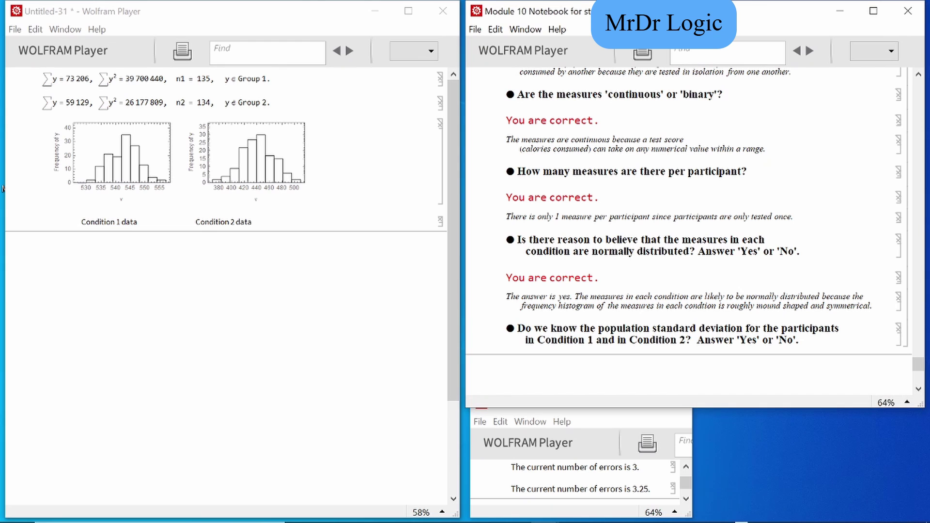
pyautogui.scroll(15, 770, 238)
pyautogui.scroll(10, 771, 238)
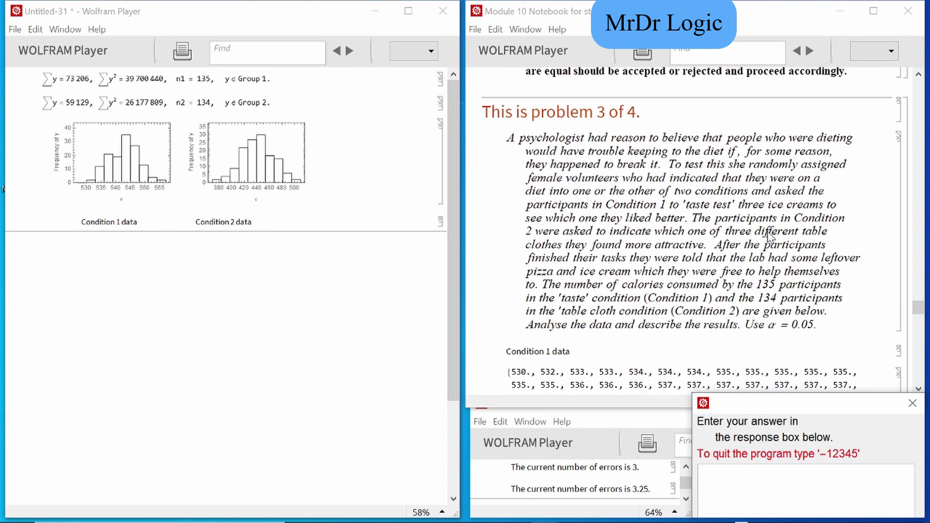
pyautogui.scroll(-15, 765, 349)
pyautogui.scroll(4, 770, 334)
pyautogui.scroll(-20, 768, 334)
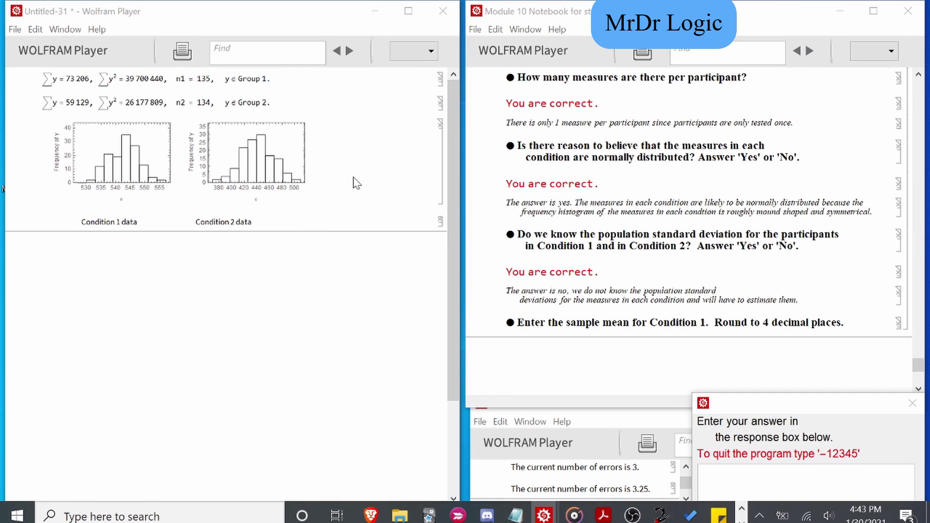
# In Calculator, compute the Condition 1 mean as 73206 ÷ 135.
pyautogui.hotkey('alt', 'Tab')
pyautogui.click(533, 193)
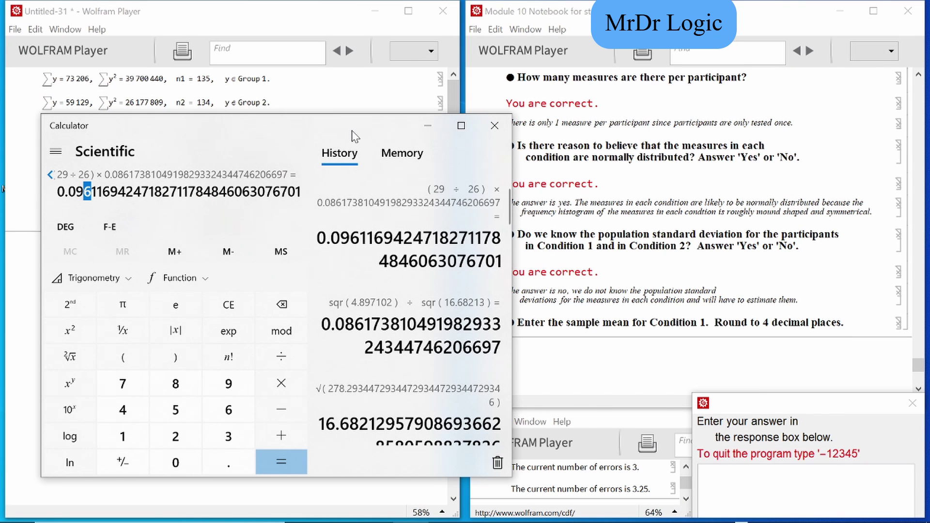
pyautogui.moveTo(214, 116); pyautogui.dragTo(375, 133)
pyautogui.write('7320')
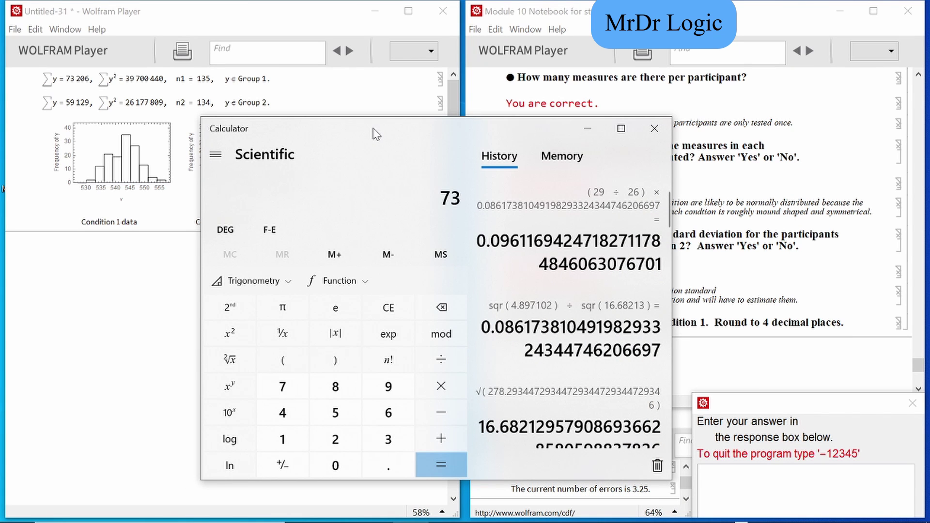
pyautogui.press('BackSpace')
pyautogui.write('6')
pyautogui.press('/')
pyautogui.write('135')
pyautogui.press('Return')
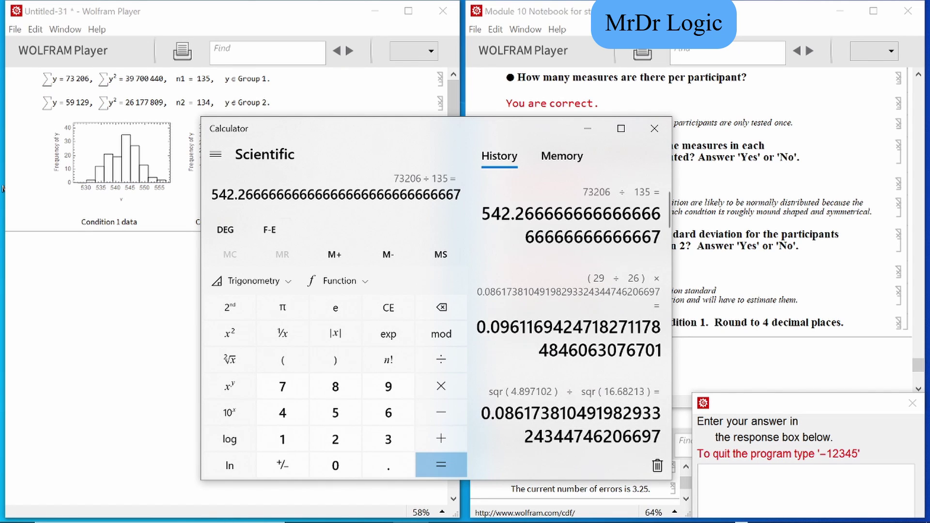
# Copy the result into the quiz and submit 542.2667 as the Condition 1 mean.
pyautogui.moveTo(269, 194); pyautogui.dragTo(211, 194)
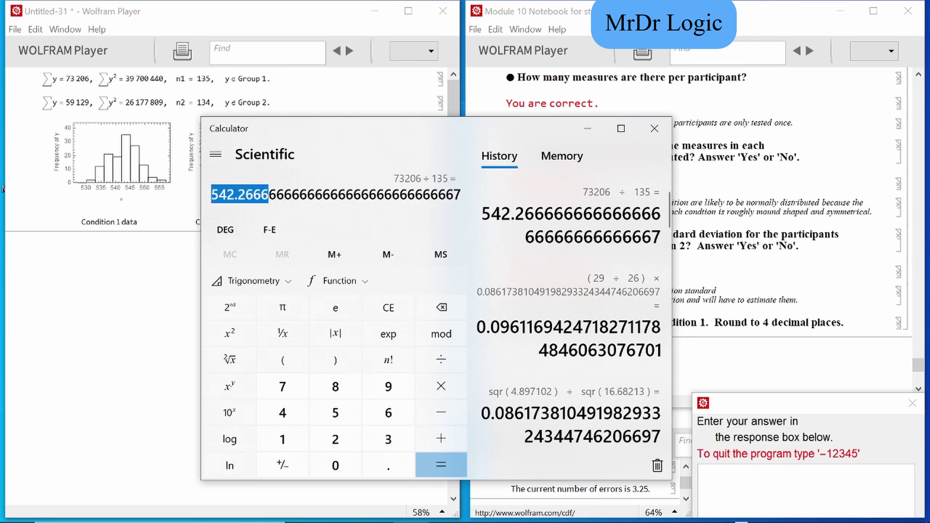
pyautogui.hotkey('ctrl', 'c')
pyautogui.click(763, 479)
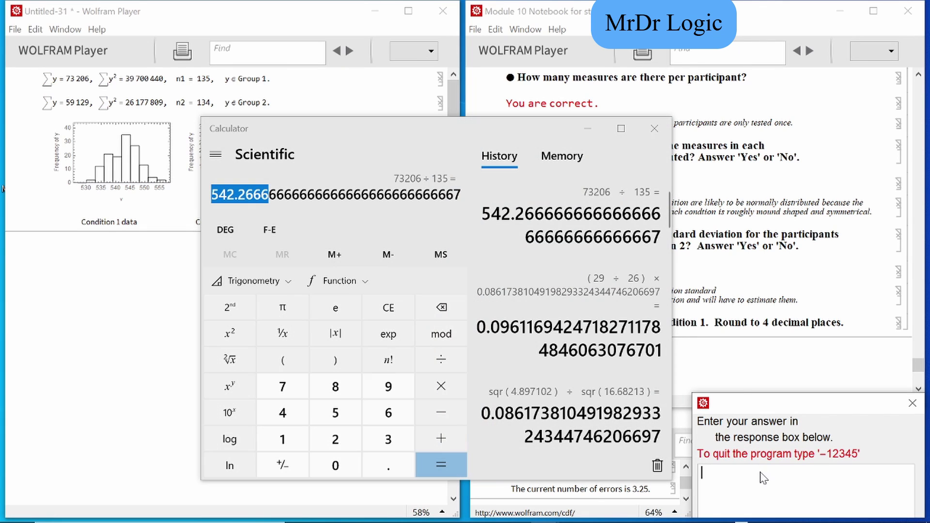
pyautogui.hotkey('ctrl', 'v')
pyautogui.press('Return')
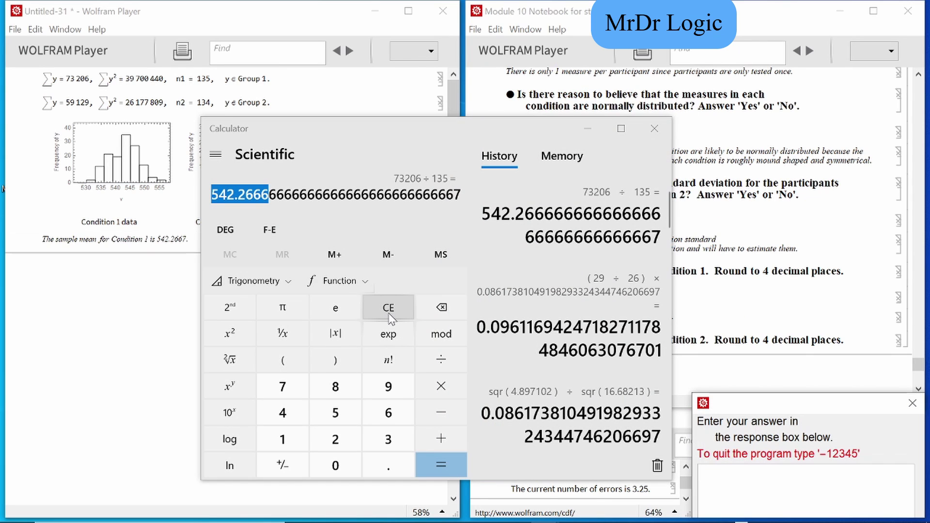
# Compute 59129 ÷ 134 and submit the Condition 2 mean rounded to 441.2612.
pyautogui.click(389, 310)
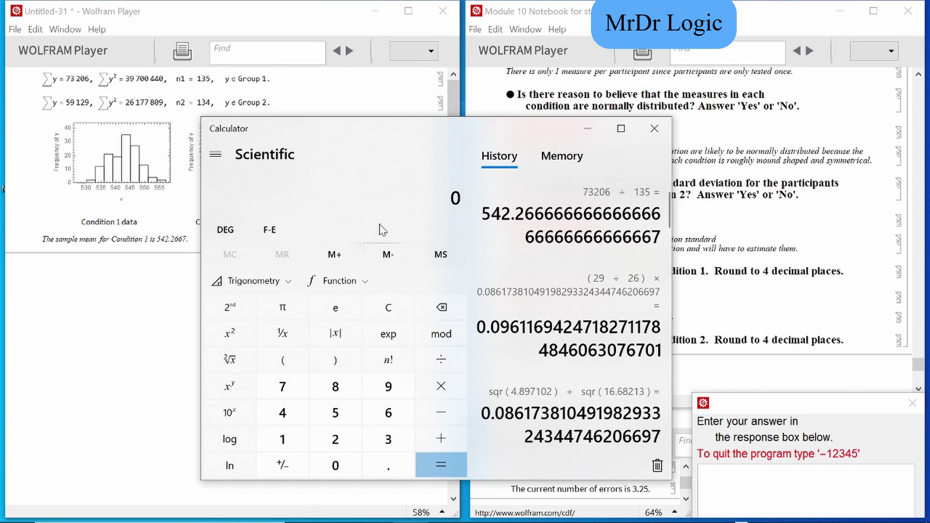
pyautogui.write('59129')
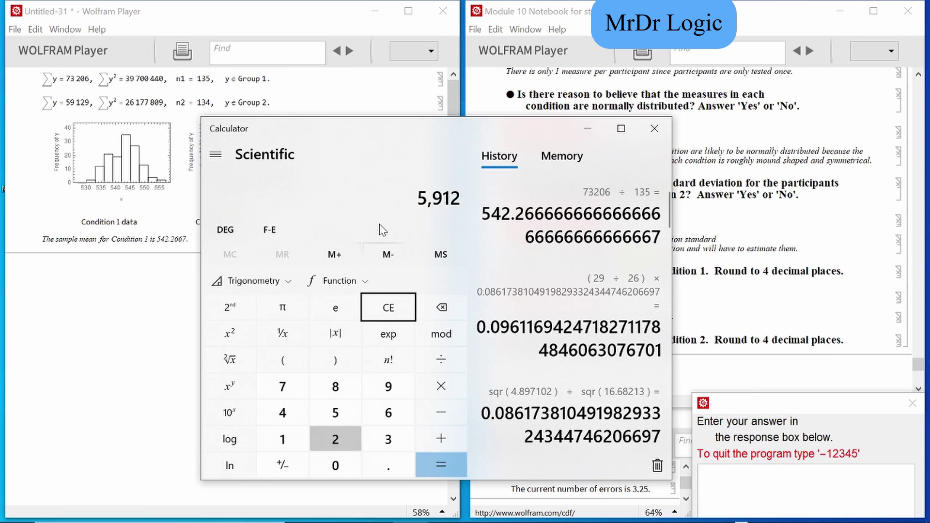
pyautogui.write('/134')
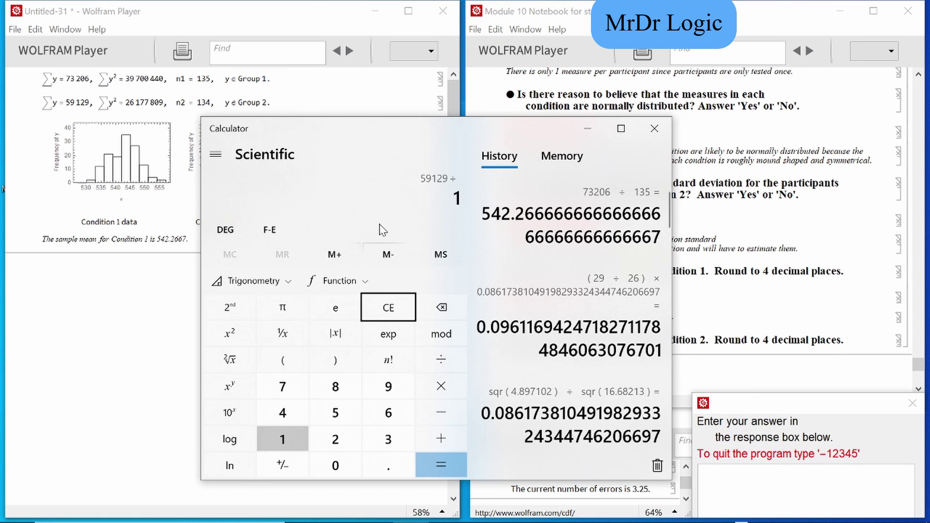
pyautogui.press('Return')
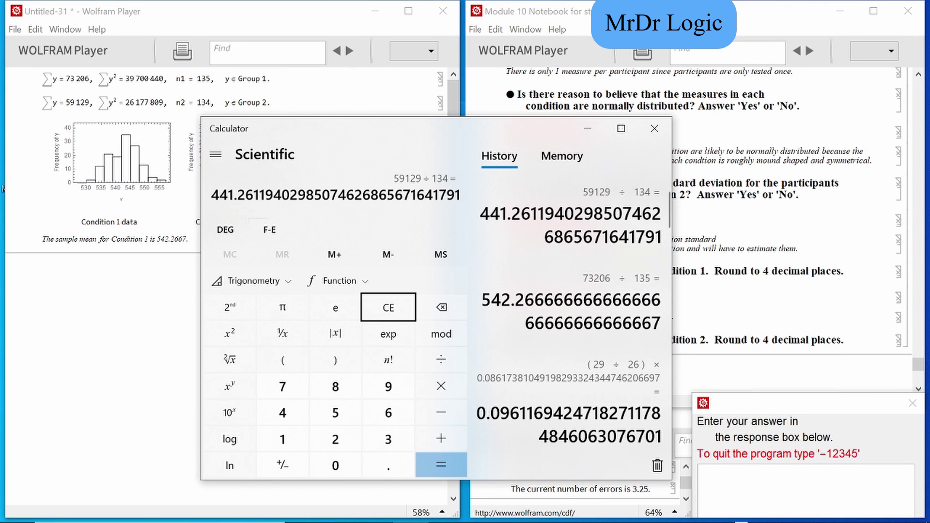
pyautogui.moveTo(266, 195); pyautogui.dragTo(178, 194)
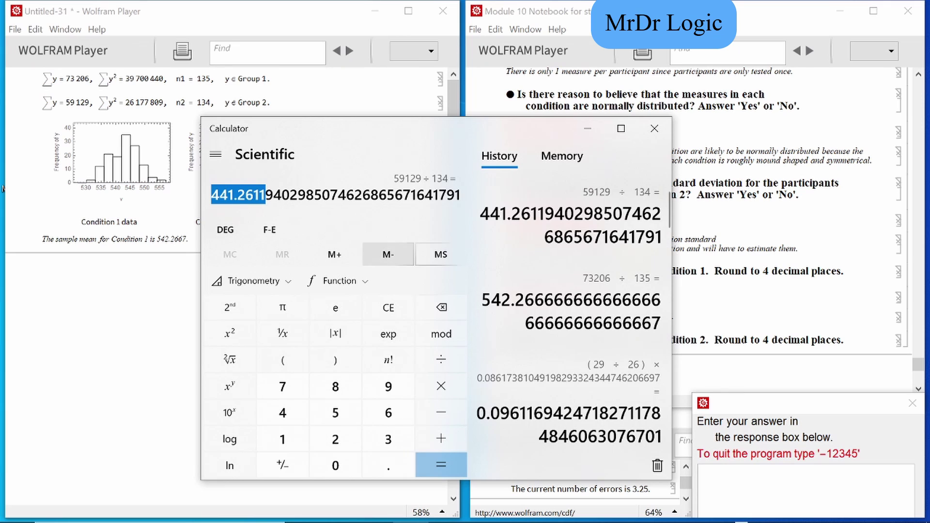
pyautogui.click(785, 494)
pyautogui.hotkey('ctrl', 'v')
pyautogui.press('BackSpace')
pyautogui.write('2')
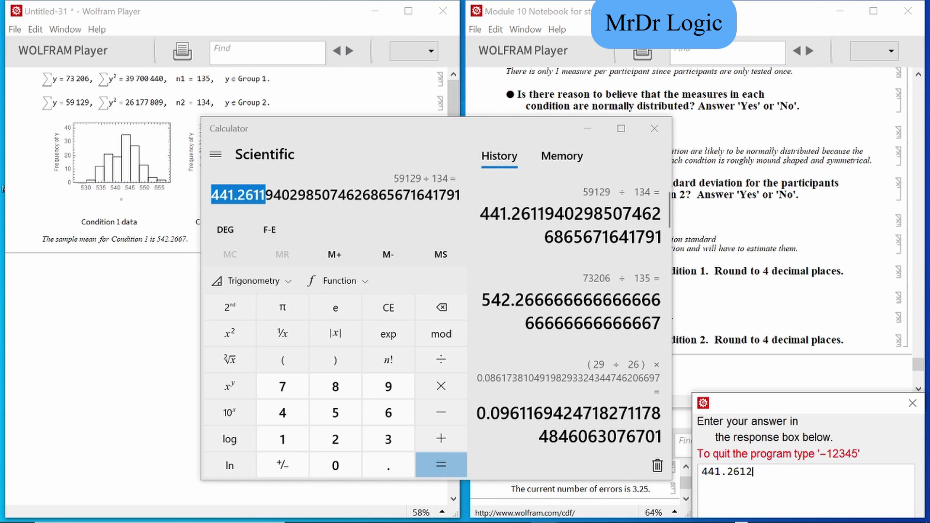
pyautogui.press('Return')
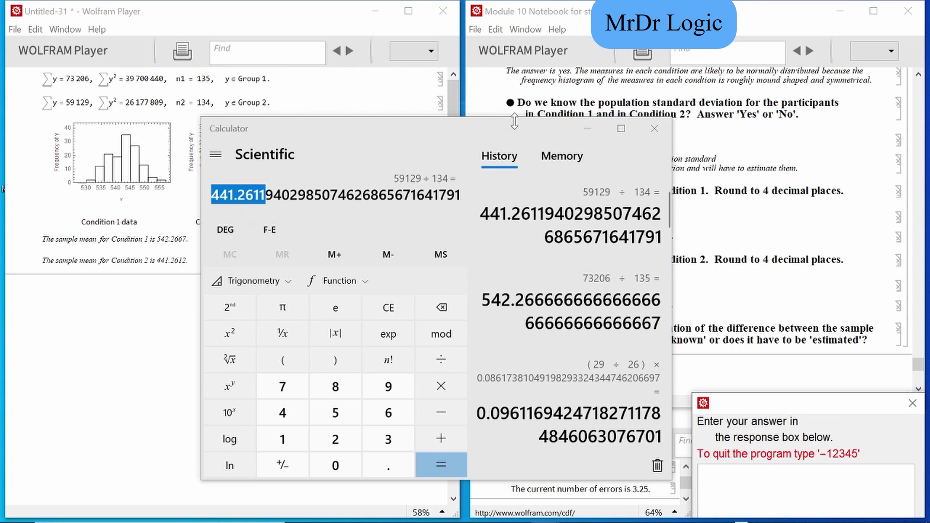
# Move Calculator aside and begin typing 'estim' in the next quiz answer box.
pyautogui.moveTo(506, 130); pyautogui.dragTo(390, 130)
pyautogui.click(472, 127)
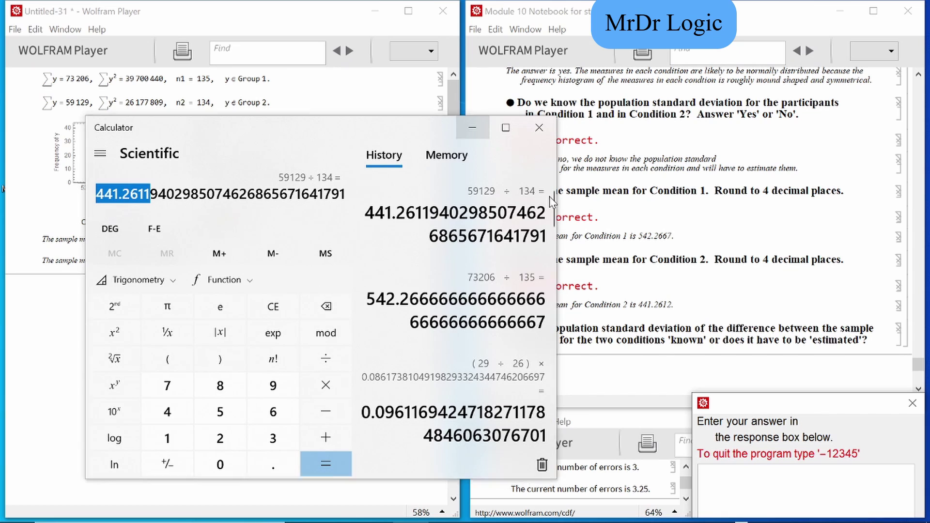
pyautogui.write('estim')
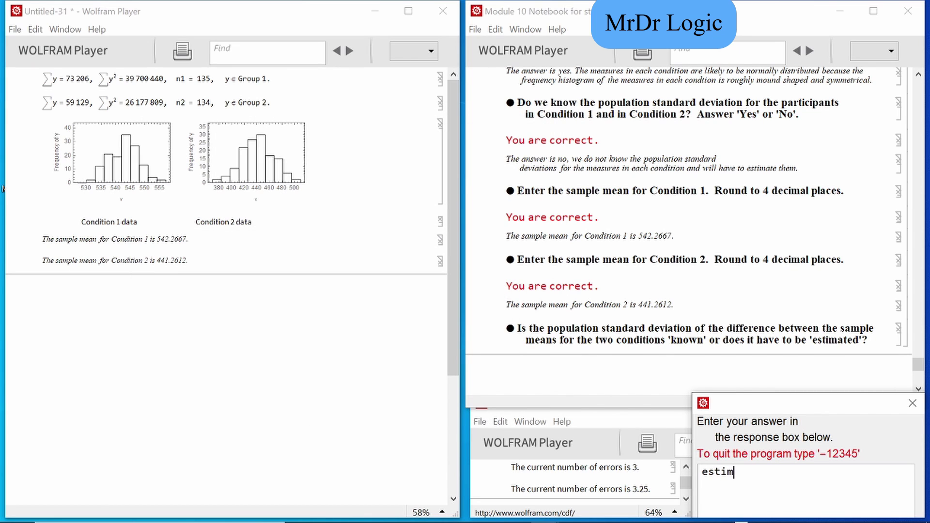